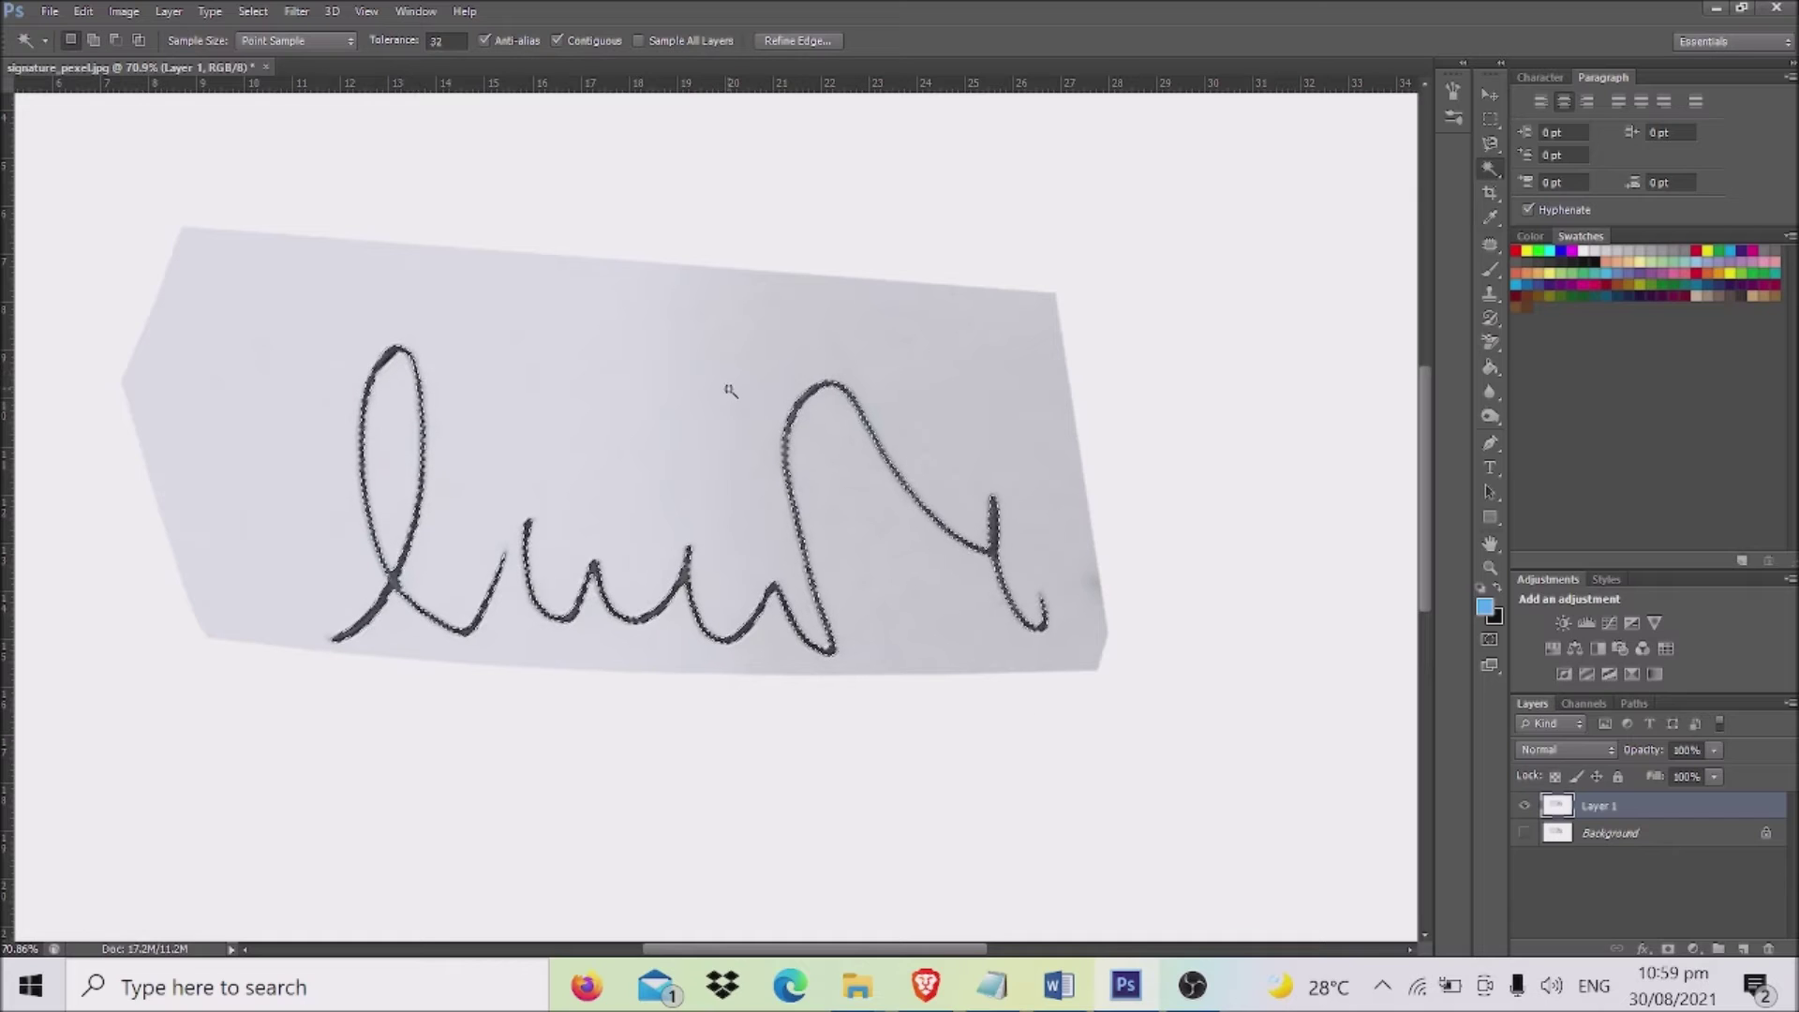
Refine the edge of the signature selection with slight smoothing and output it as a New Layer with Layer Mask.
{"action": "right_click", "coordinate": [732, 525]}
{"action": "left_click", "coordinate": [822, 747]}
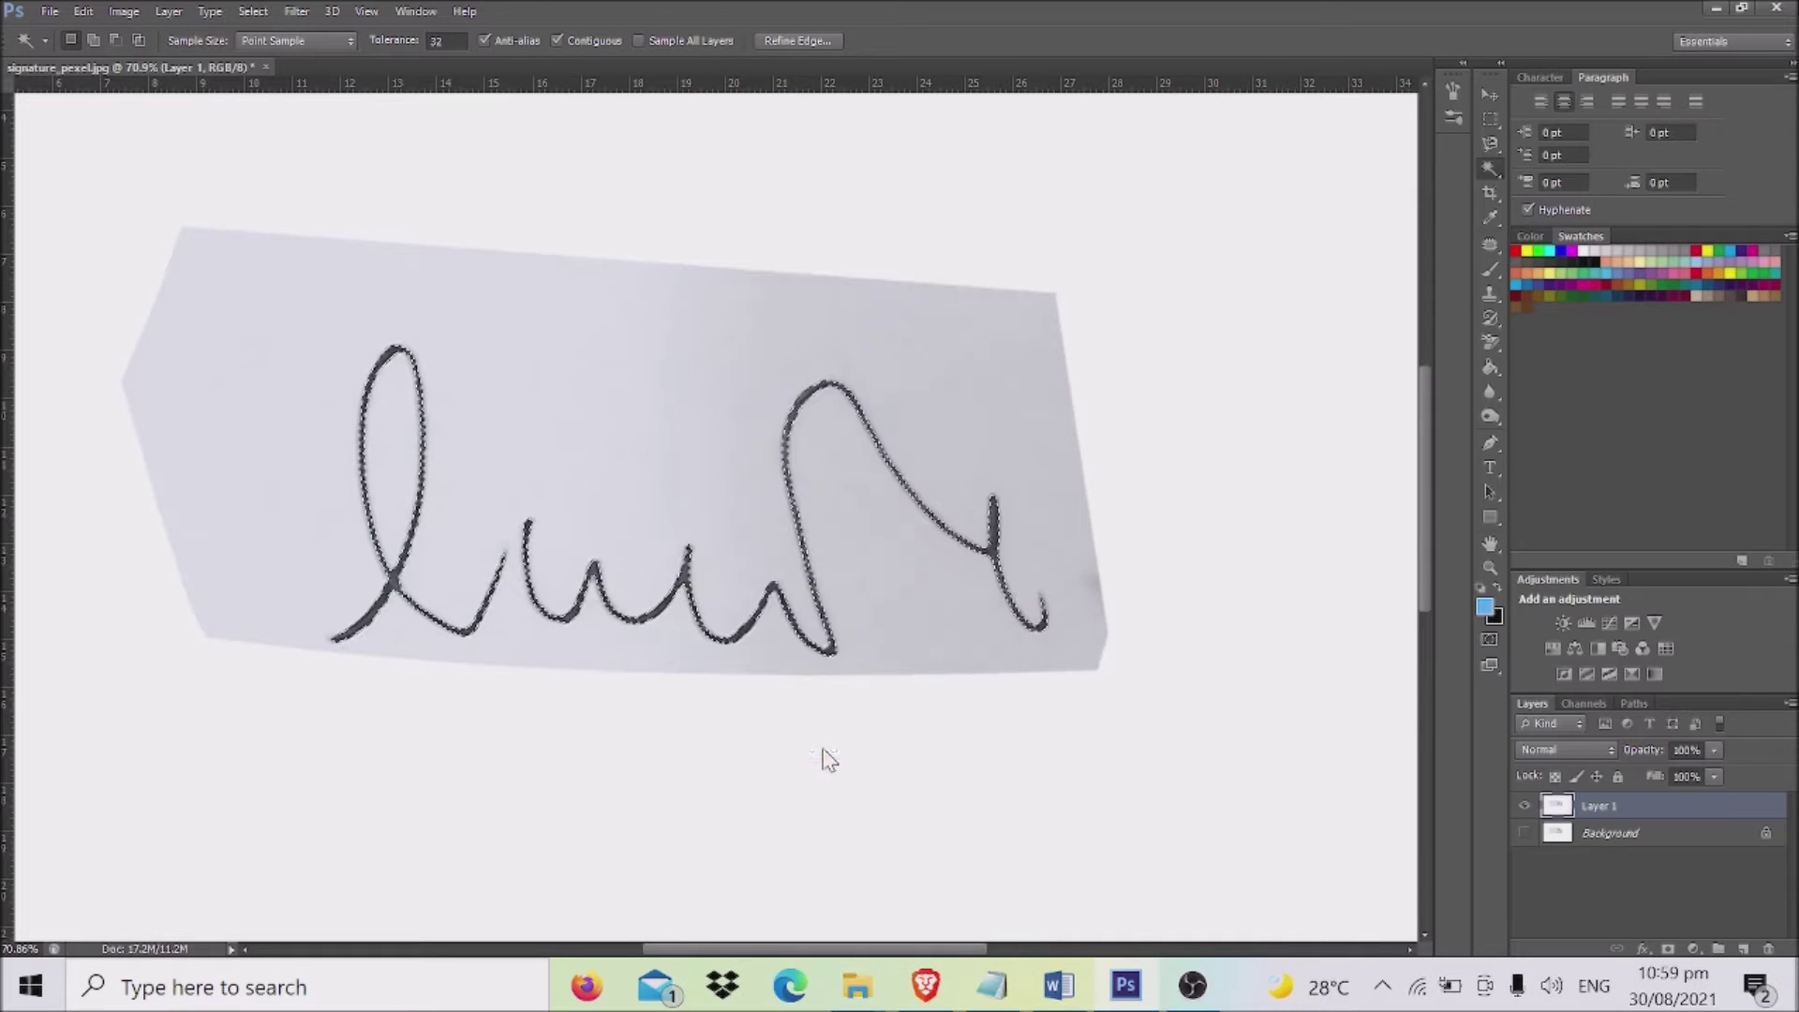
{"action": "left_click_drag", "start_coordinate": [407, 393], "coordinate": [134, 476]}
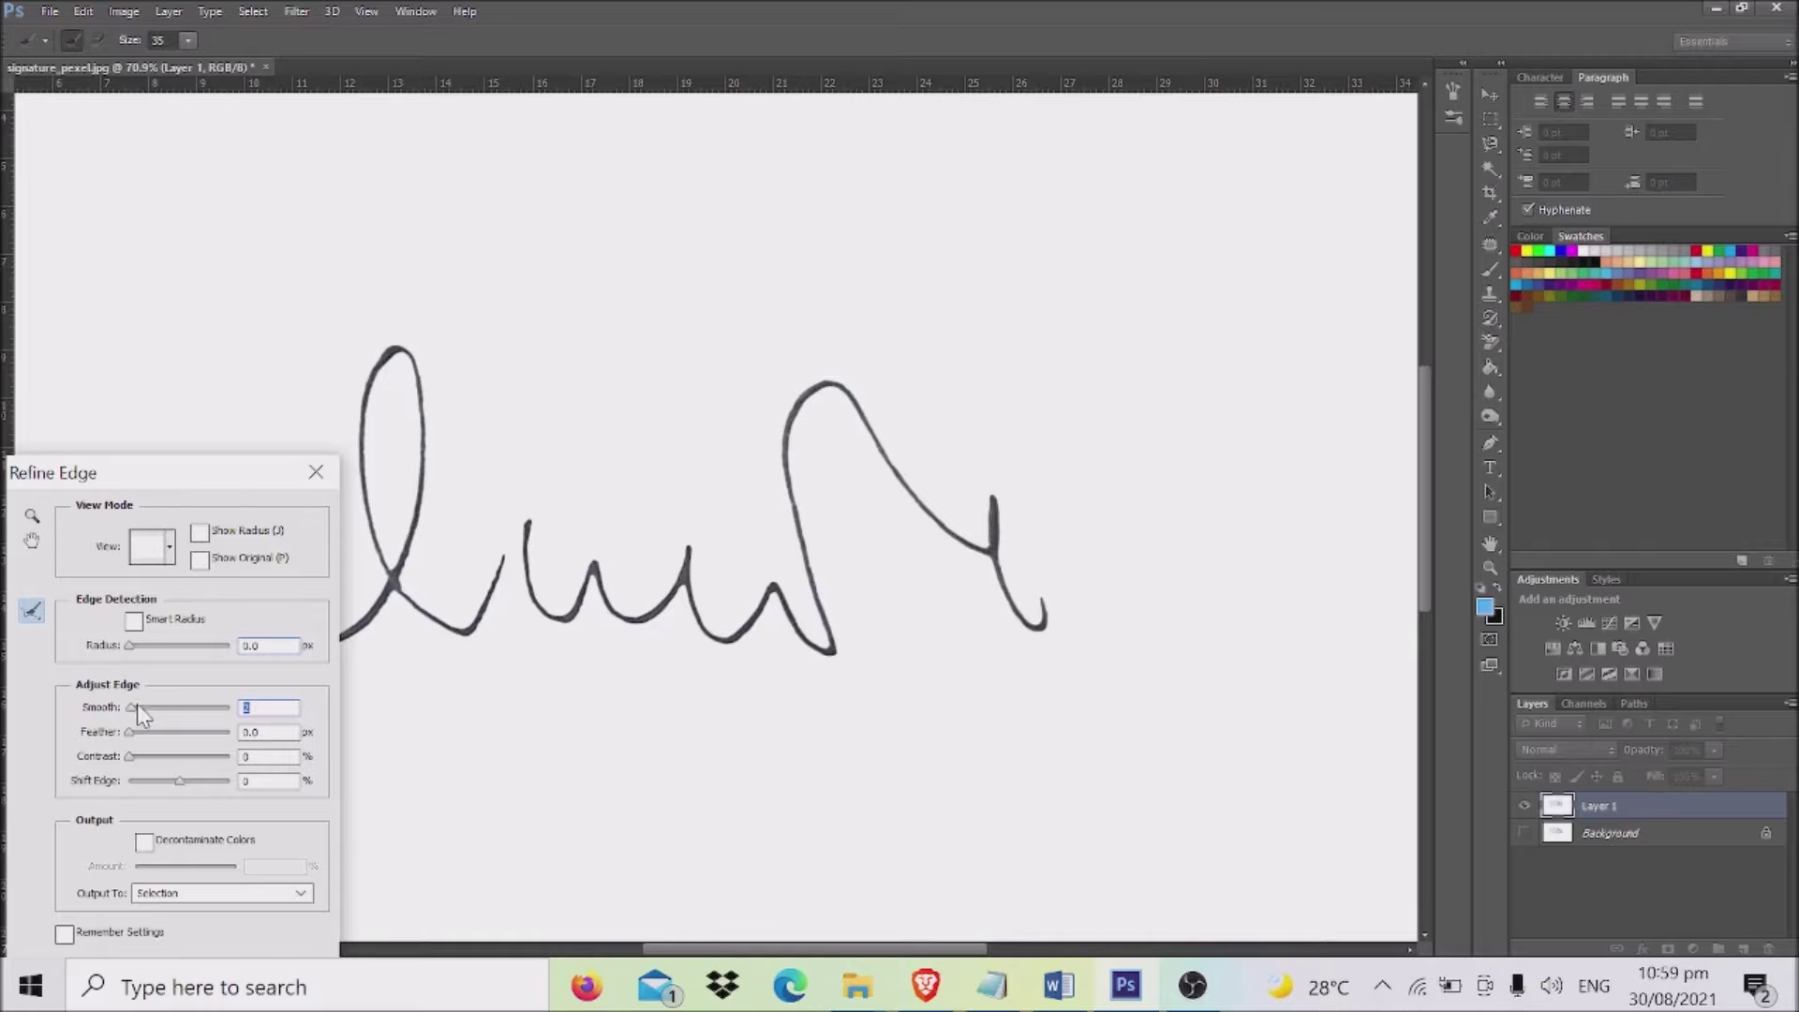
{"action": "left_click_drag", "start_coordinate": [231, 488], "coordinate": [984, 253]}
{"action": "left_click", "coordinate": [1046, 661]}
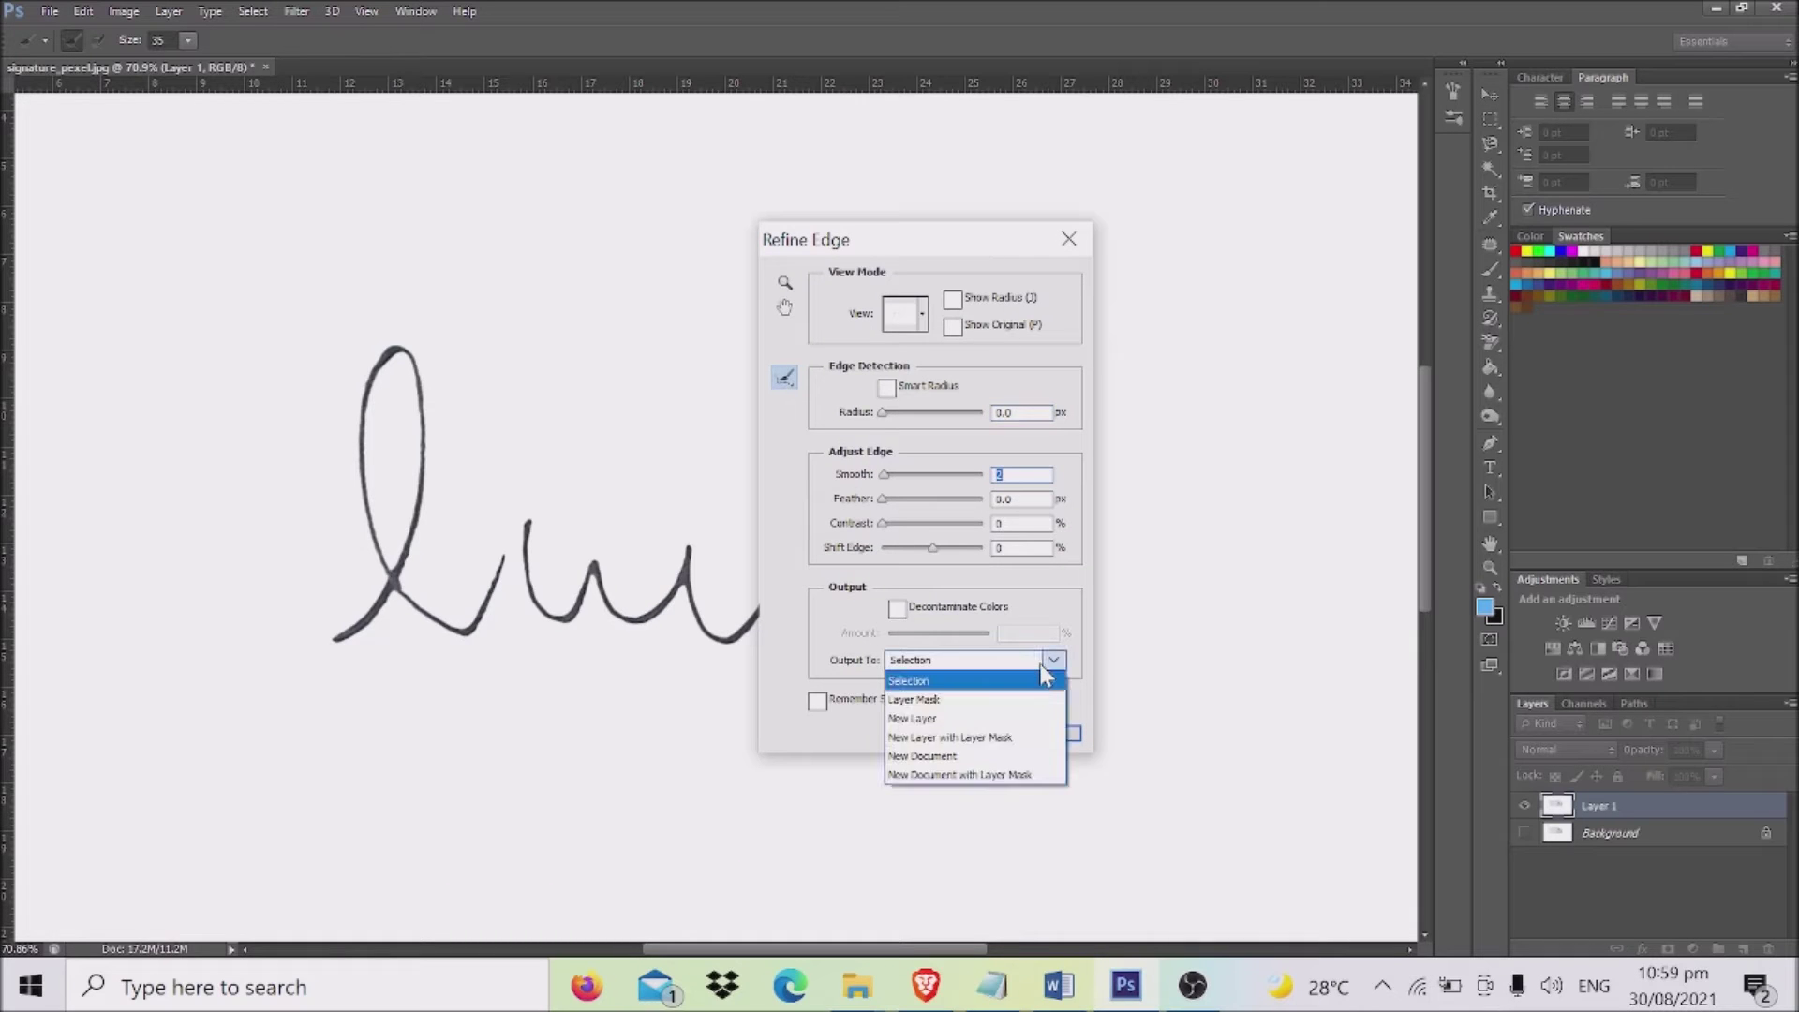
{"action": "left_click", "coordinate": [1031, 739]}
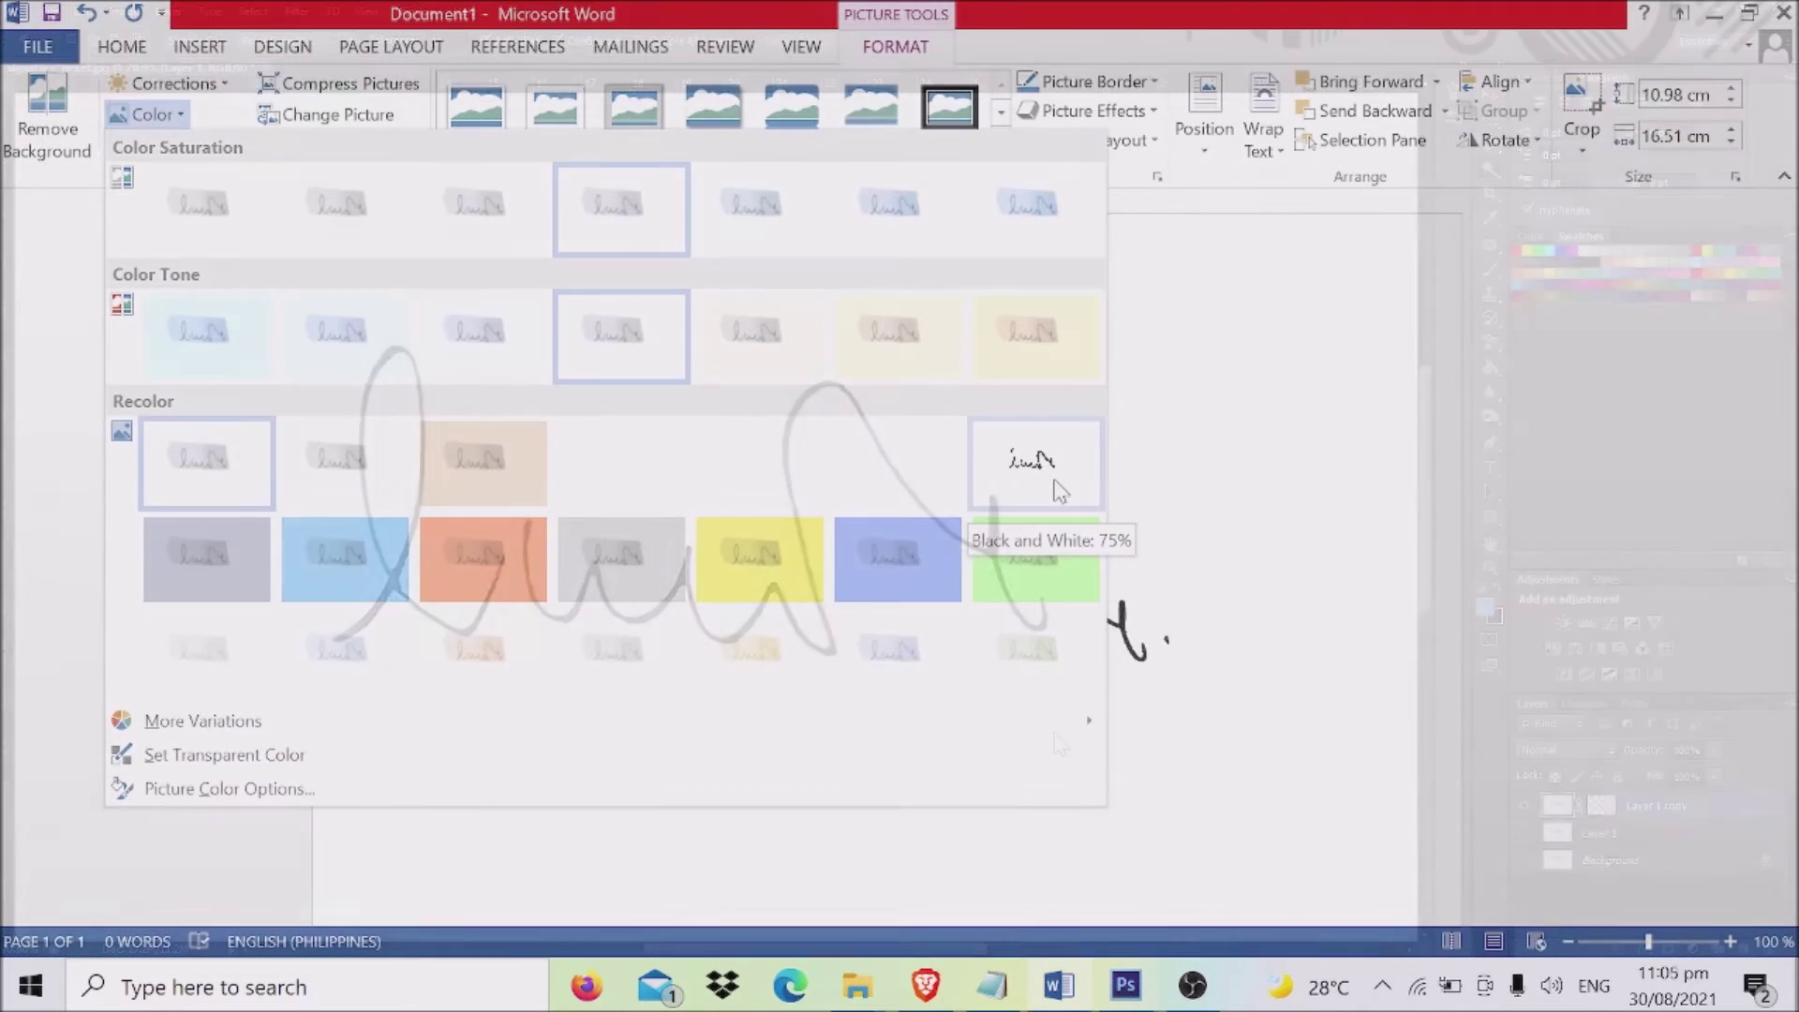
Switch to Word, recolor the signature picture as Black and White: 75% and shrink it from its corner.
{"action": "left_click", "coordinate": [1035, 463]}
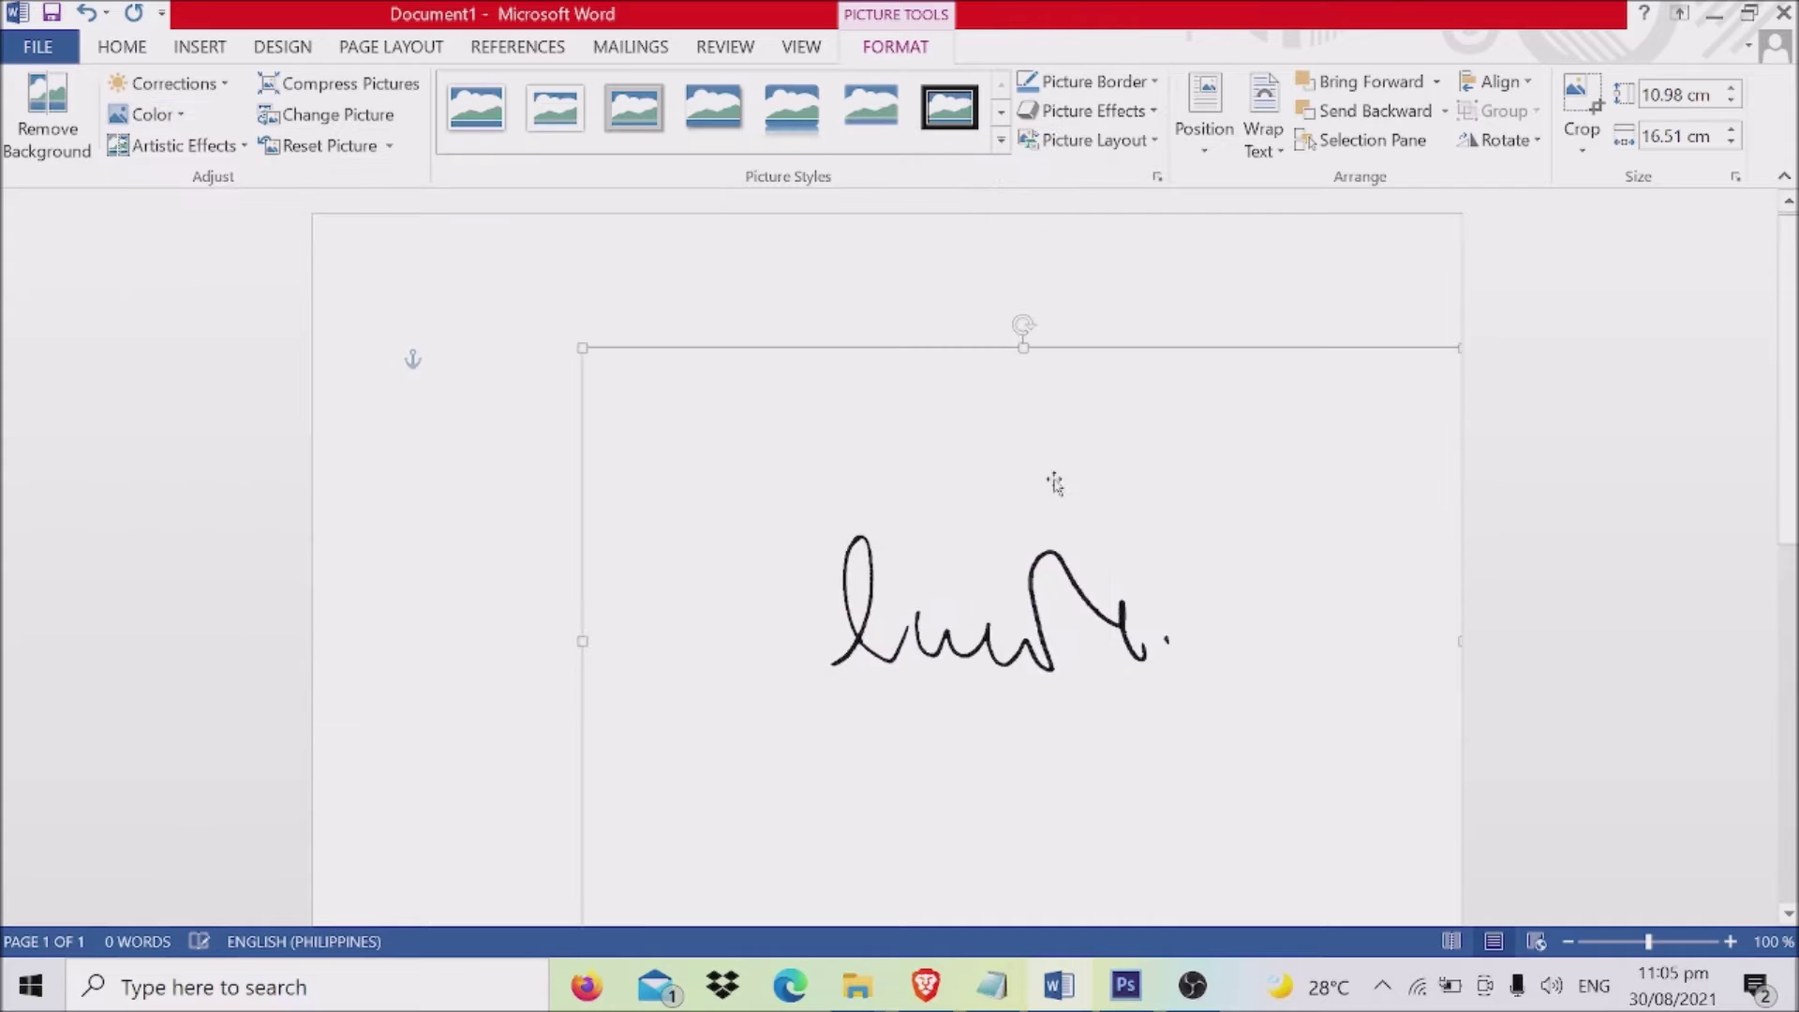
{"action": "left_click_drag", "start_coordinate": [1459, 349], "coordinate": [981, 720]}
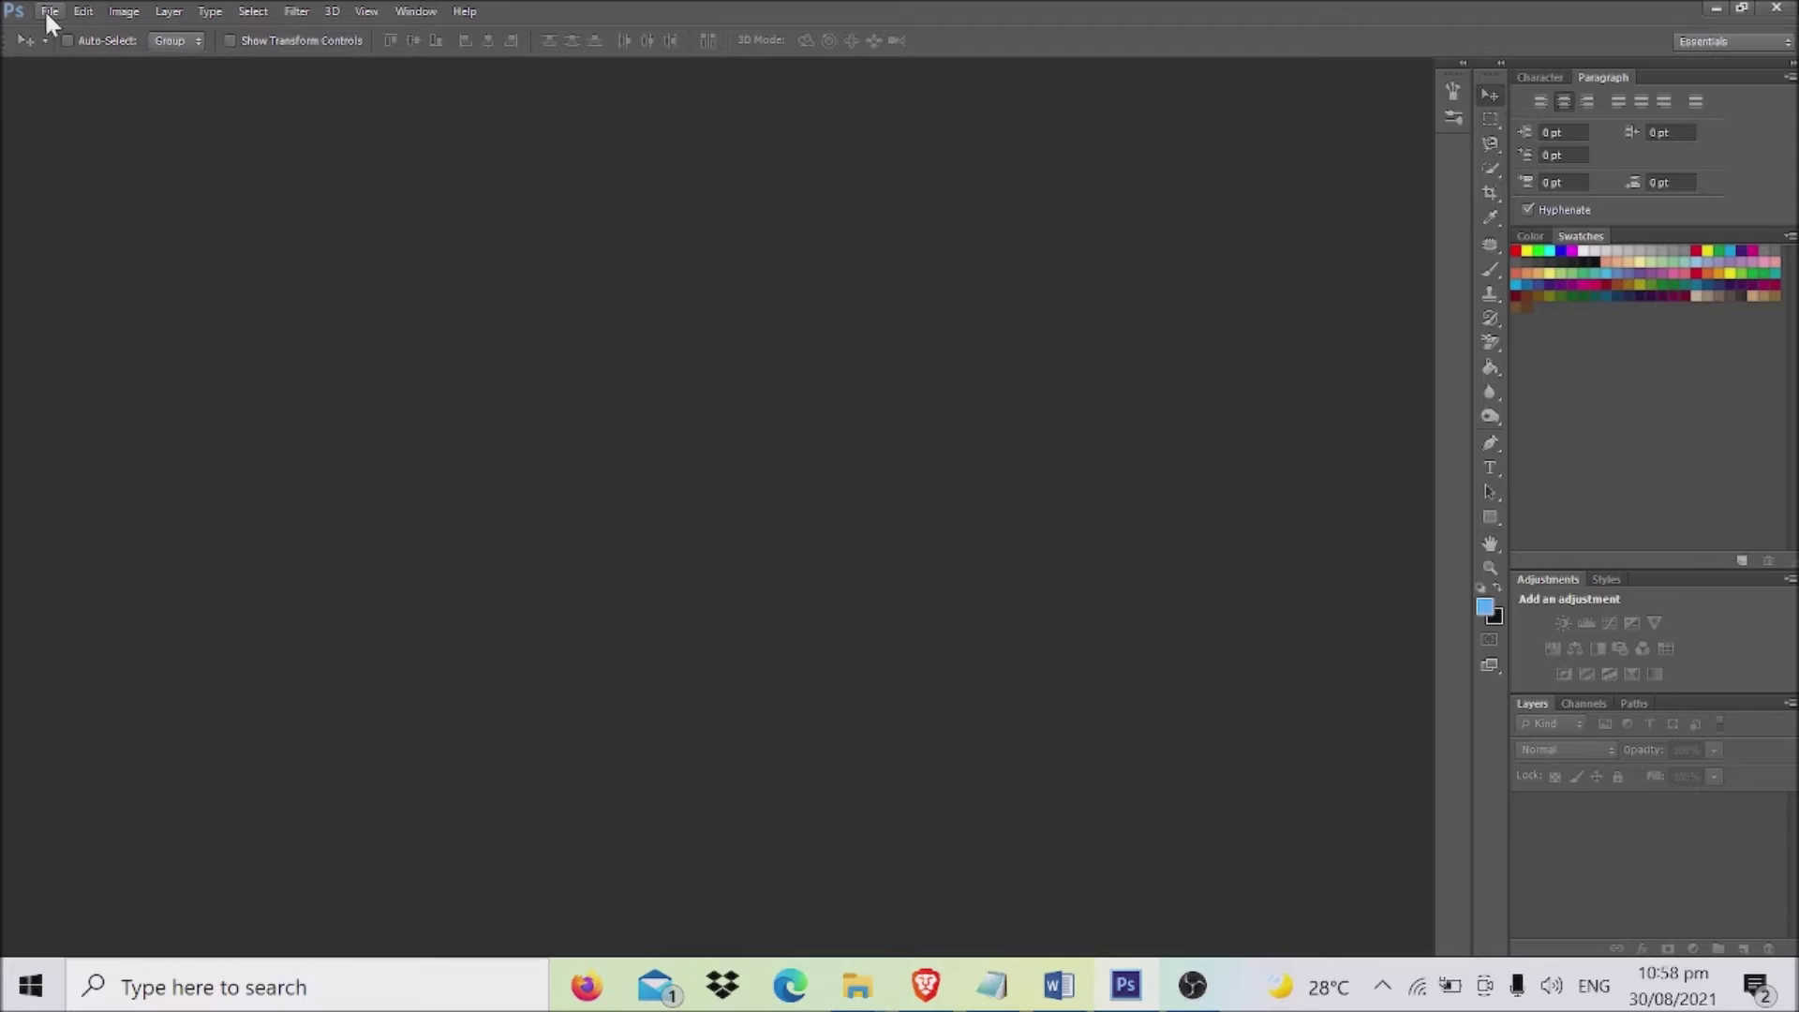
Switch to Photoshop, open signature_pexel.jpg and duplicate its Background layer, leaving only the duplicate shown.
{"action": "left_click", "coordinate": [49, 13]}
{"action": "left_click", "coordinate": [57, 68]}
{"action": "scroll", "coordinate": [1149, 565], "scroll_direction": "down", "scroll_amount": 5}
{"action": "scroll", "coordinate": [1150, 578], "scroll_direction": "down", "scroll_amount": 10}
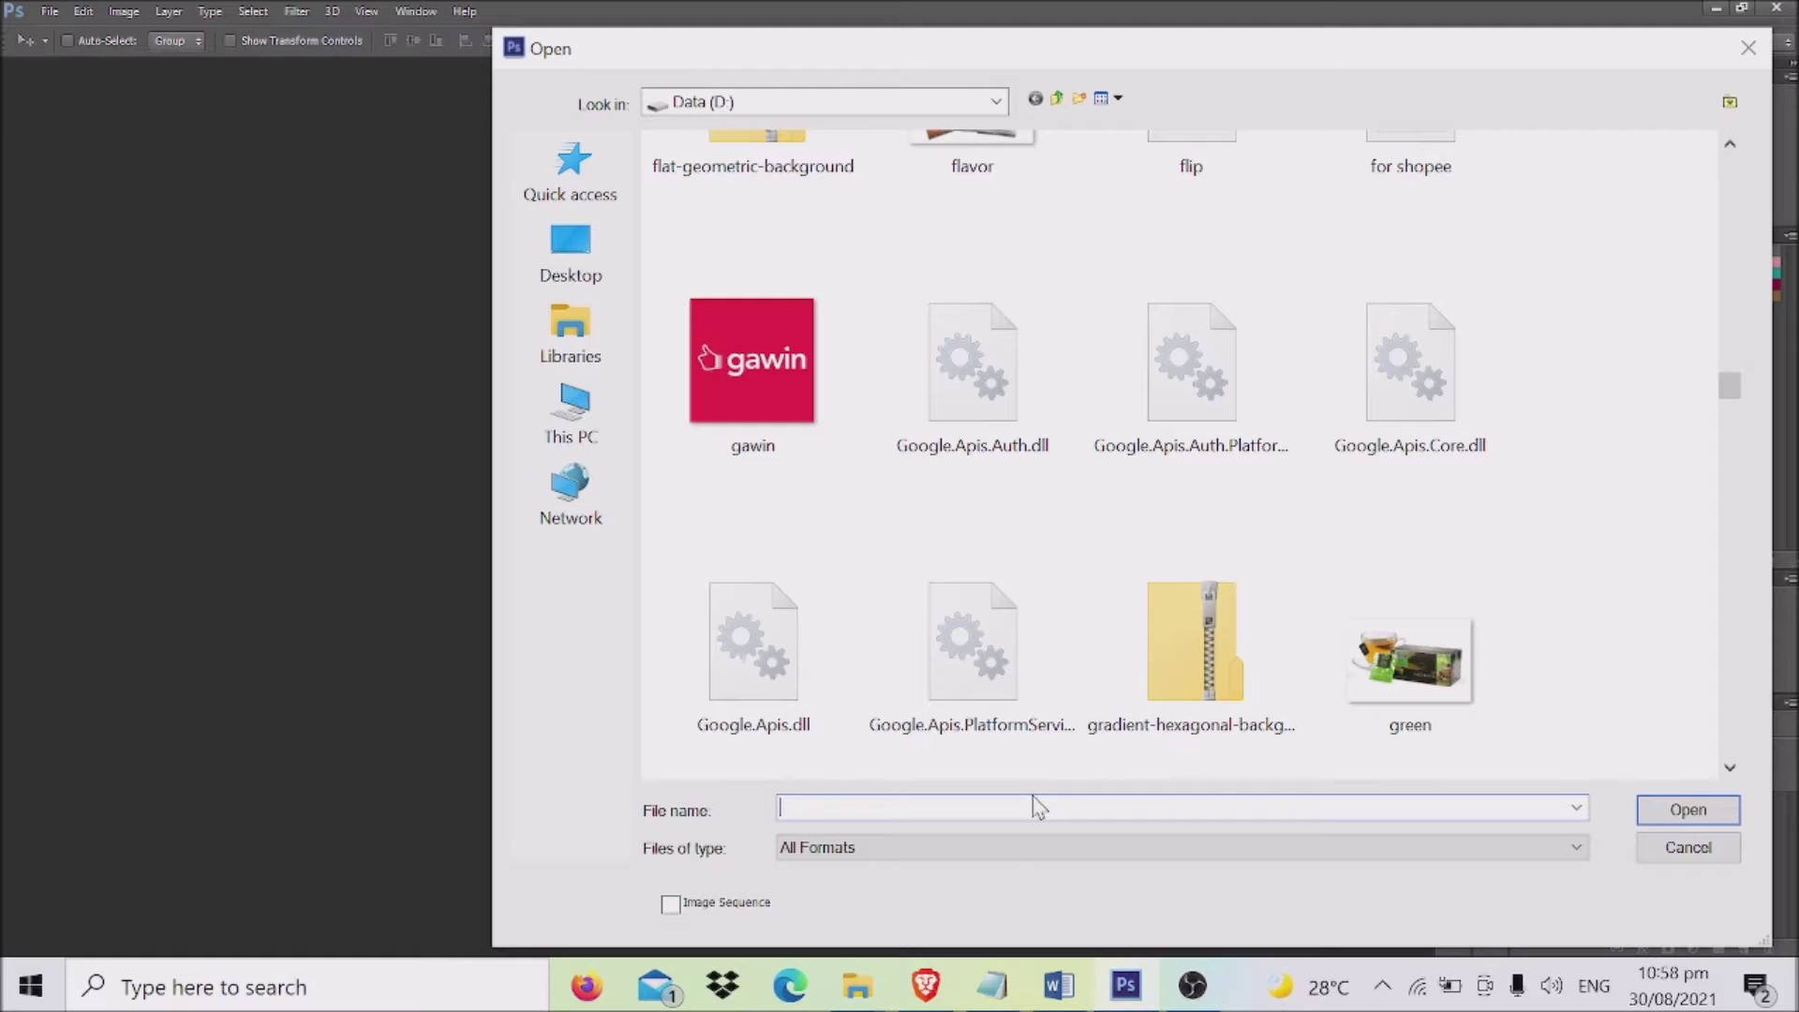
{"action": "type", "text": "sign"}
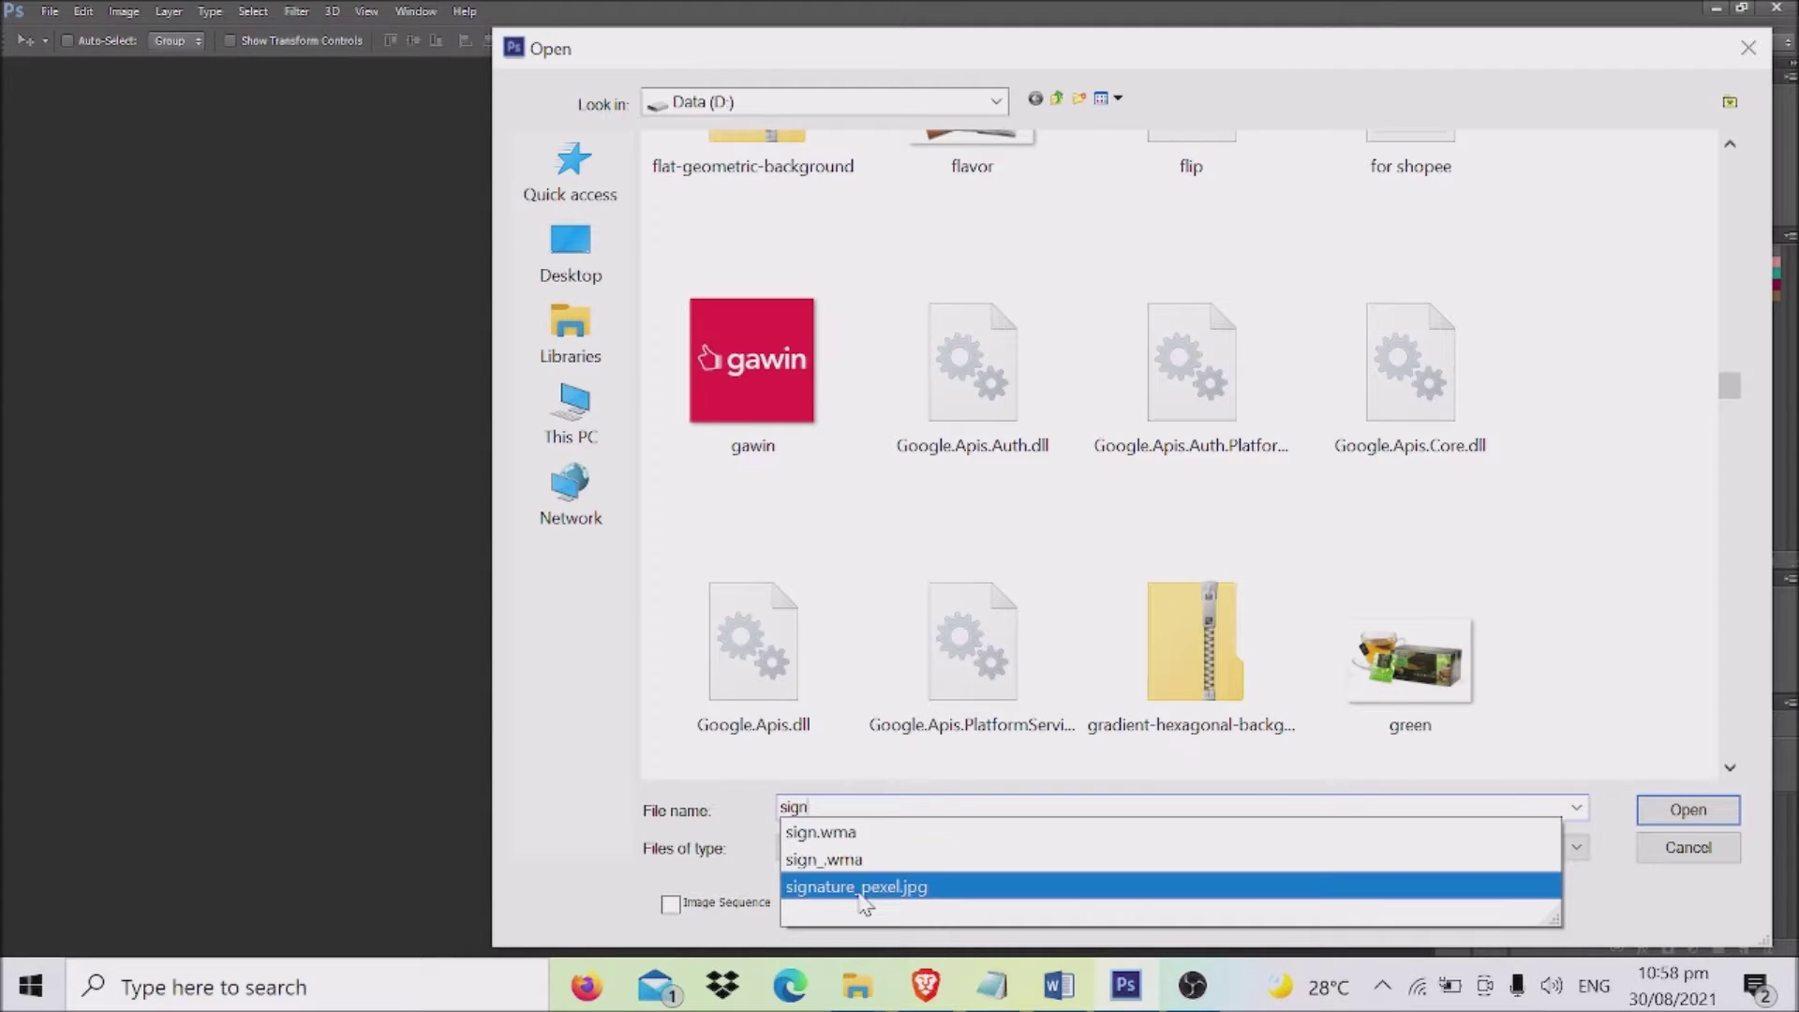
{"action": "left_click", "coordinate": [861, 890]}
{"action": "left_click", "coordinate": [1674, 815]}
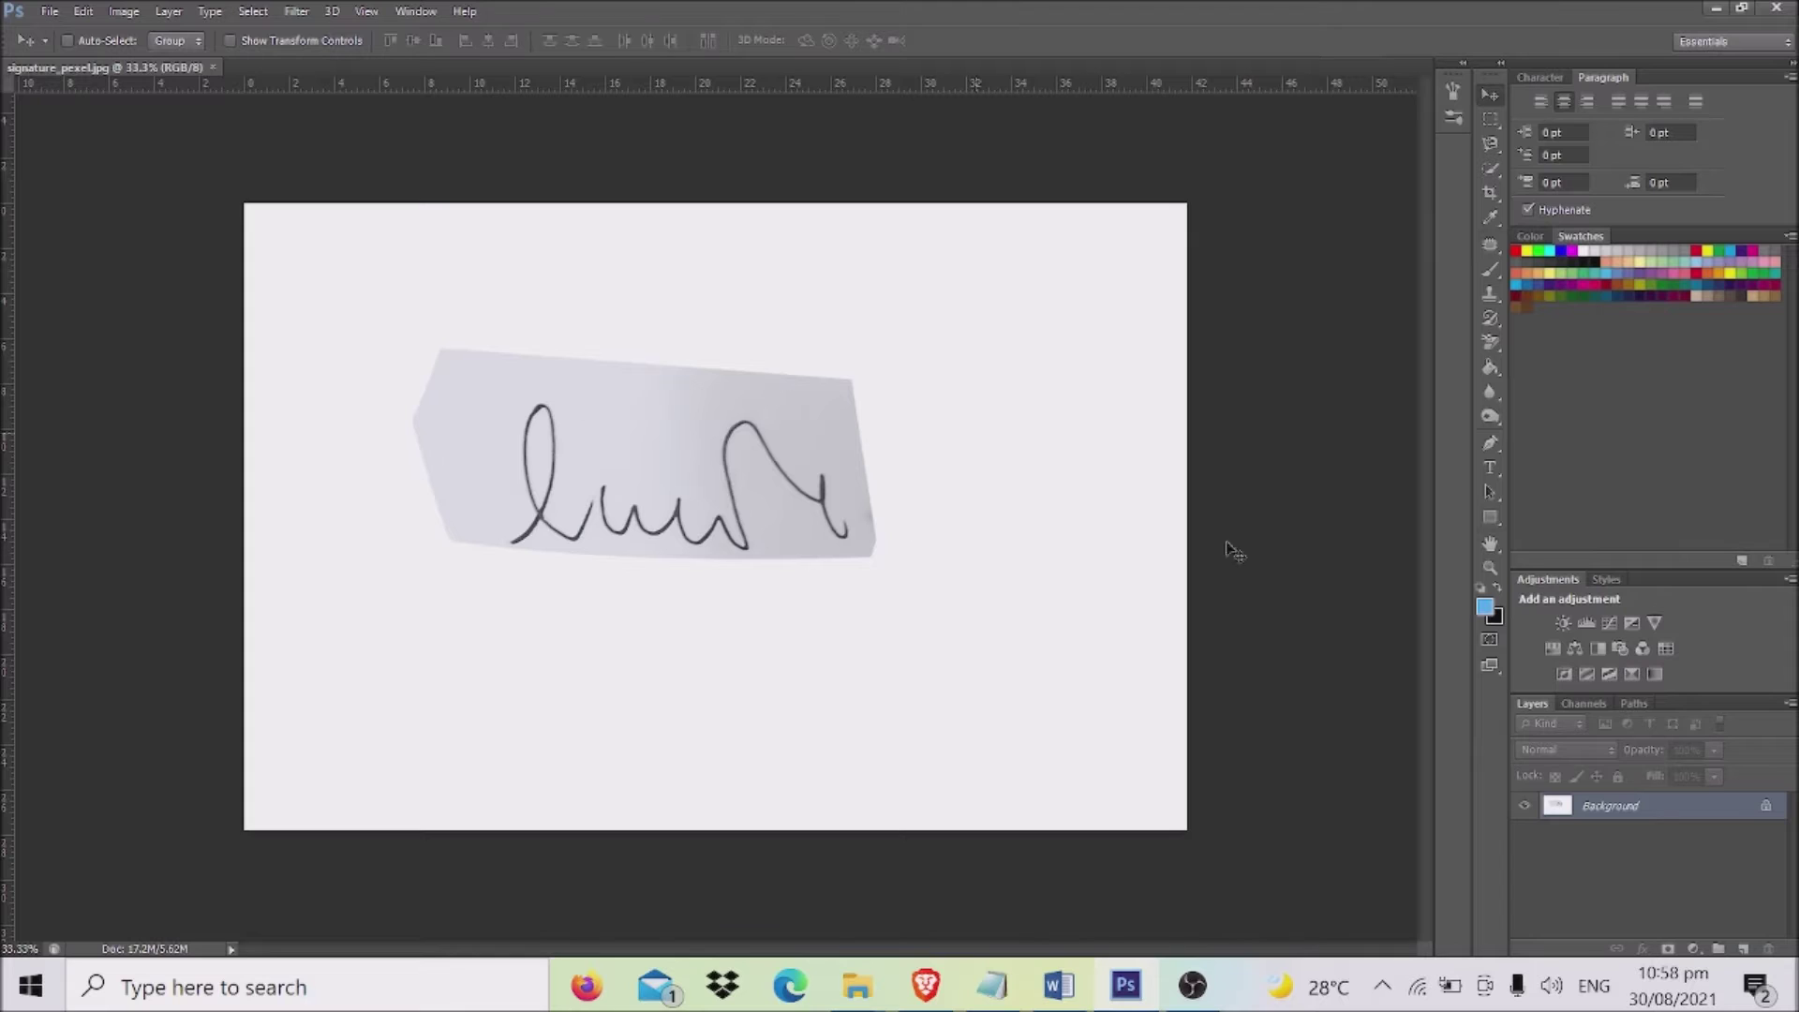
{"action": "key", "text": "ctrl+j"}
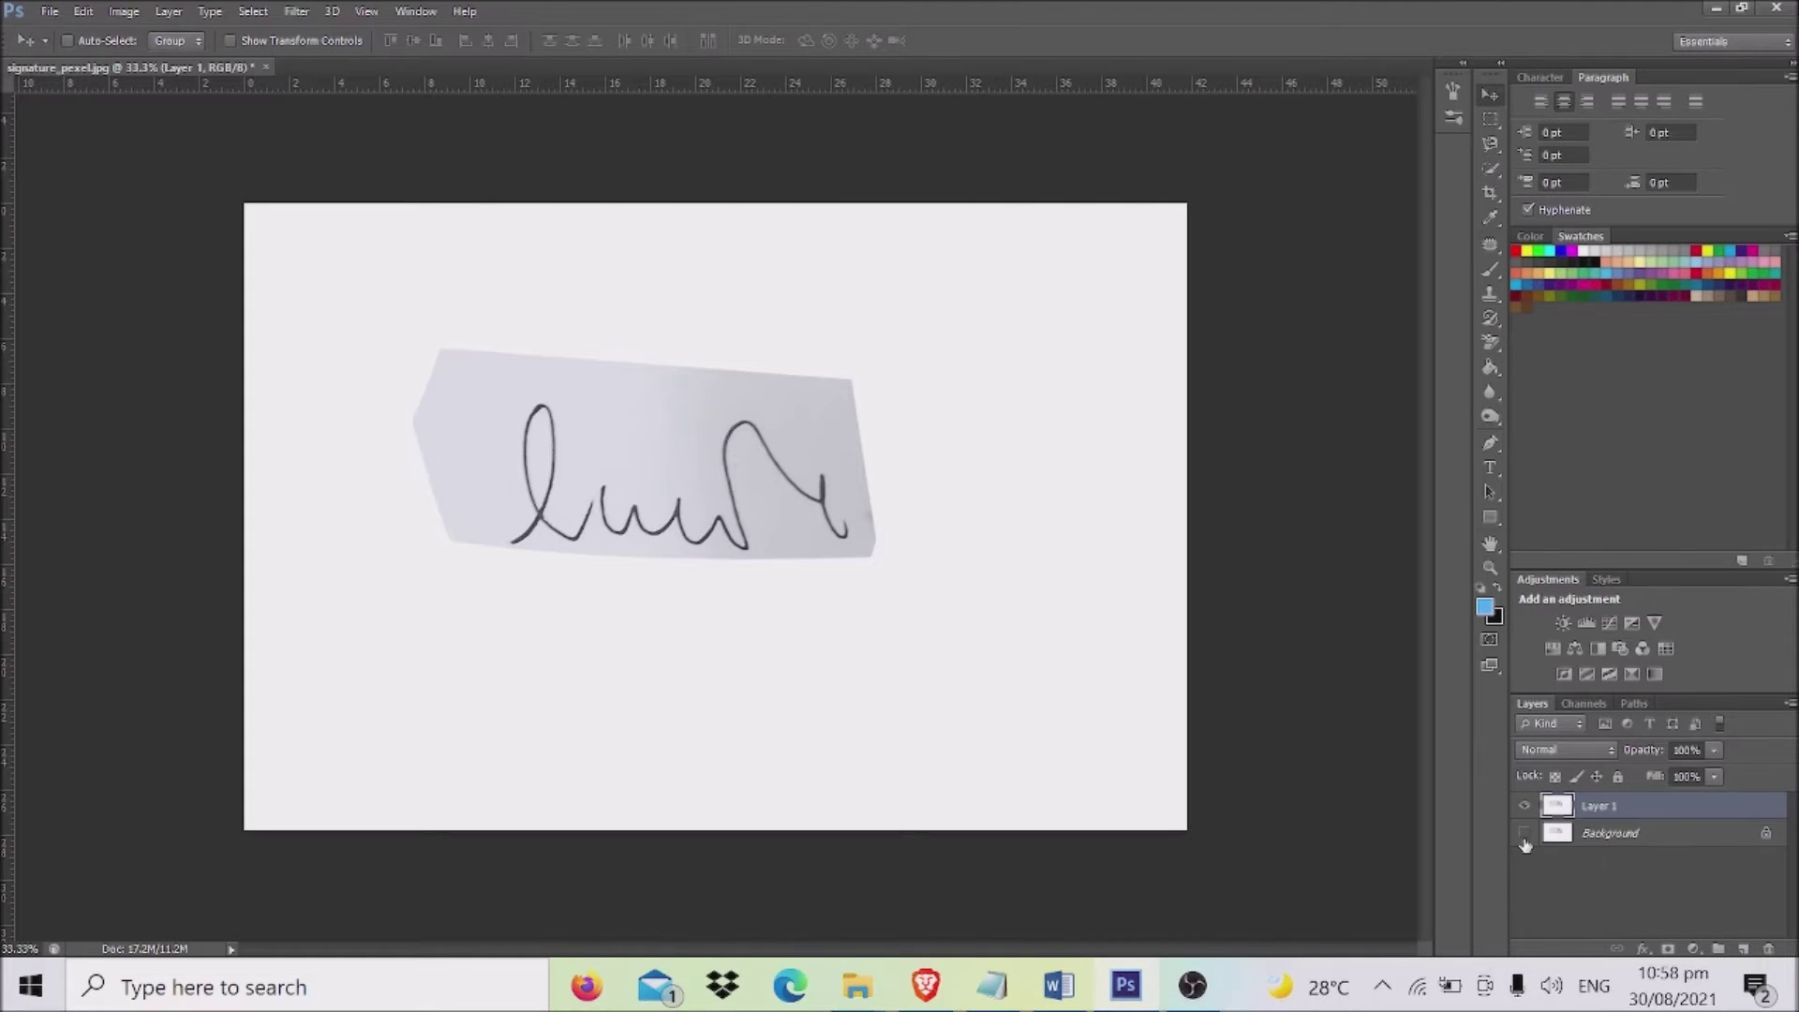
Select the paper around the signature with the Magic Wand Tool and invert the selection to the ink strokes.
{"action": "left_click", "coordinate": [1495, 165]}
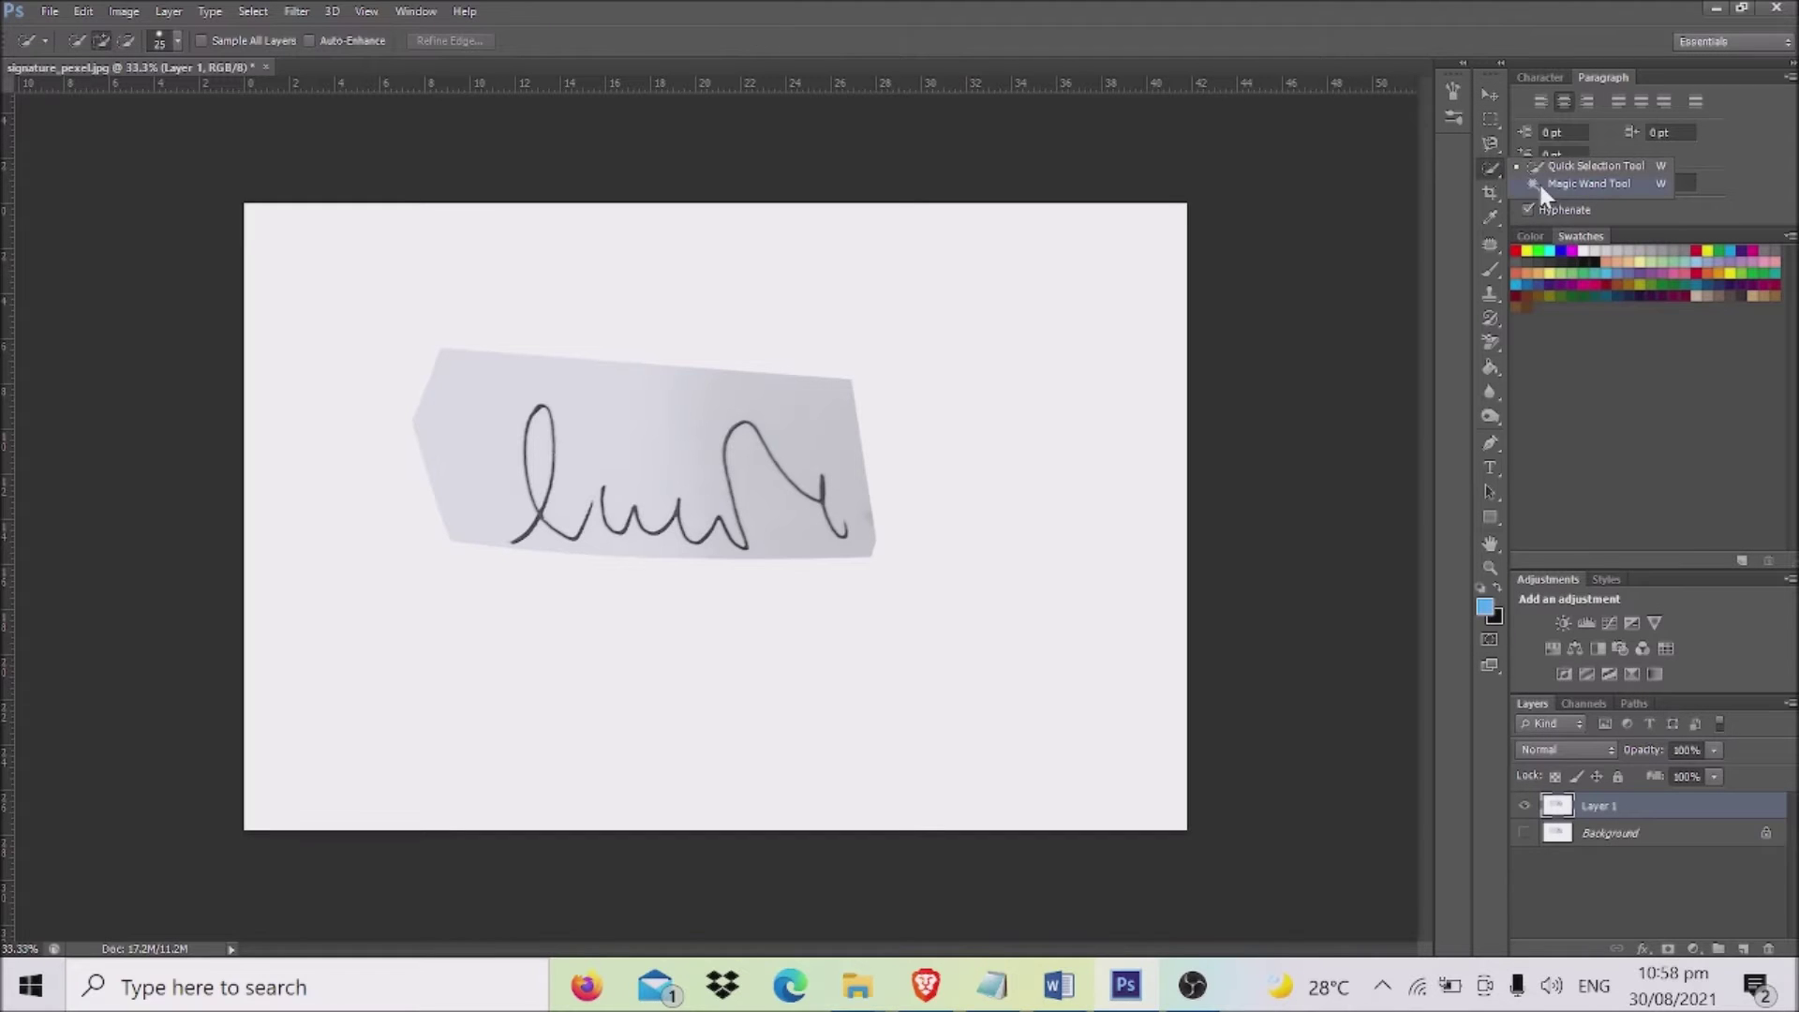
{"action": "left_click", "coordinate": [1584, 183]}
{"action": "left_click", "coordinate": [627, 410]}
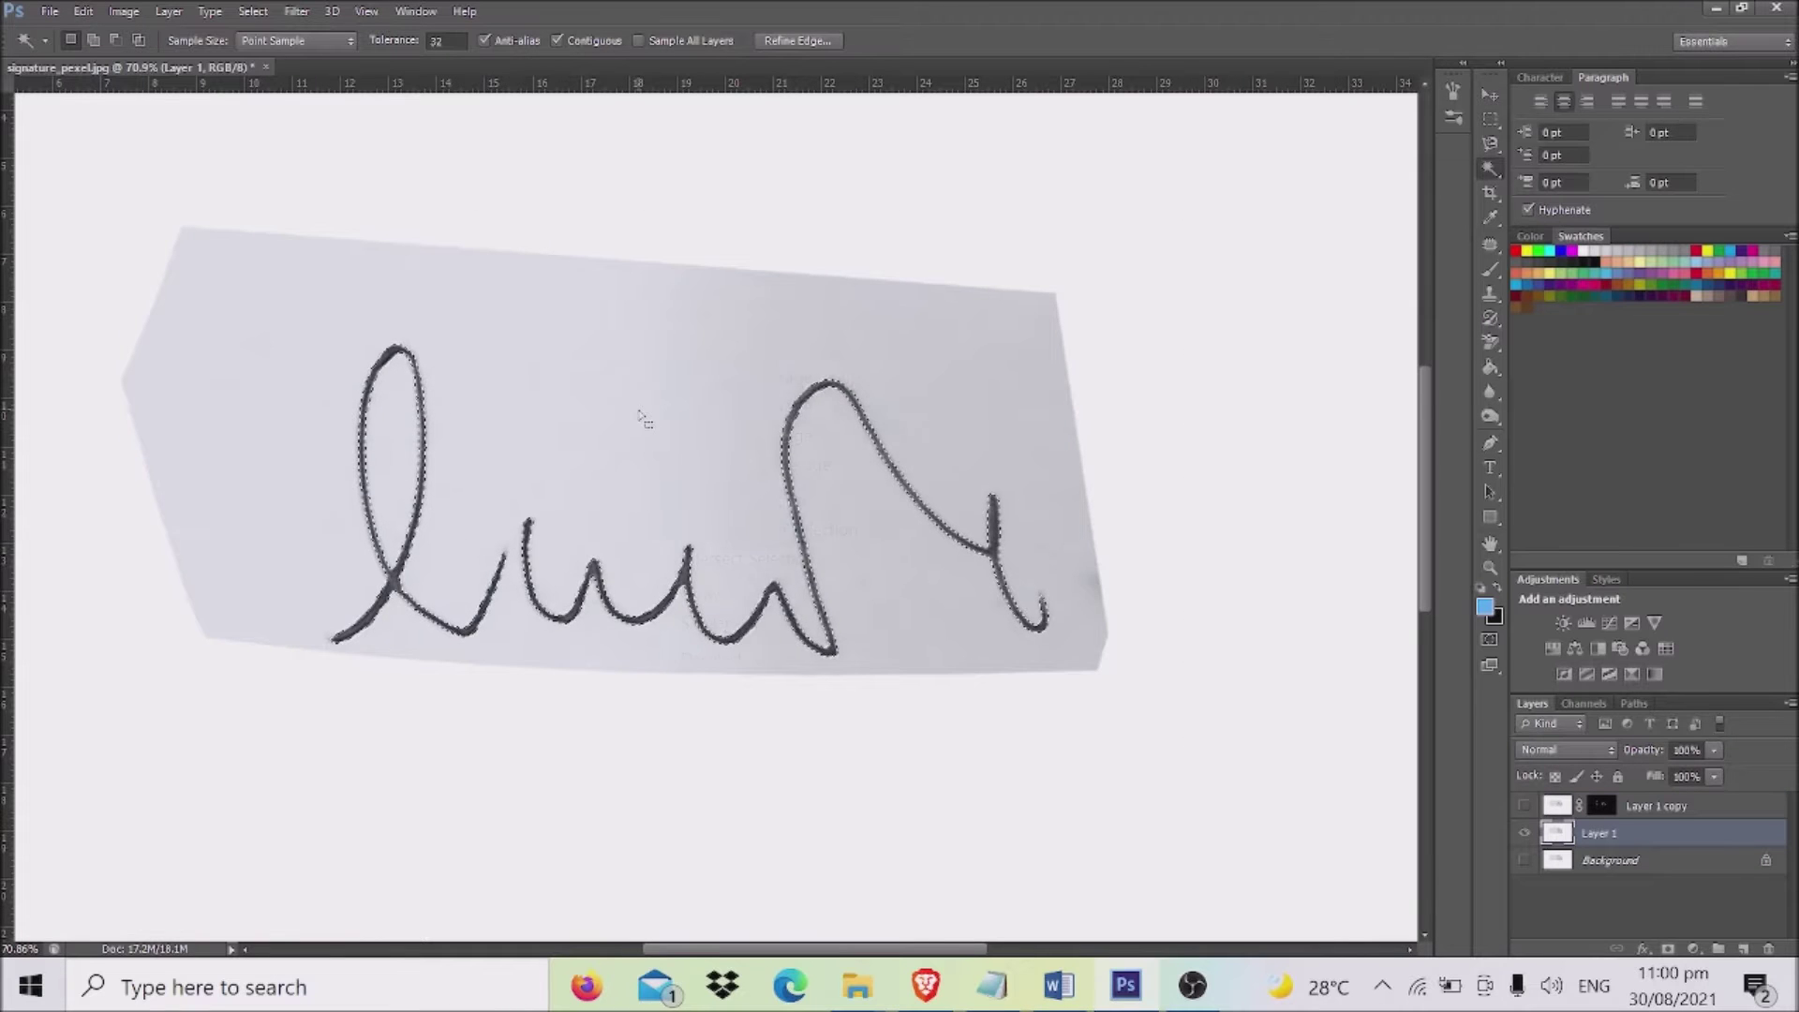
{"action": "right_click", "coordinate": [645, 418]}
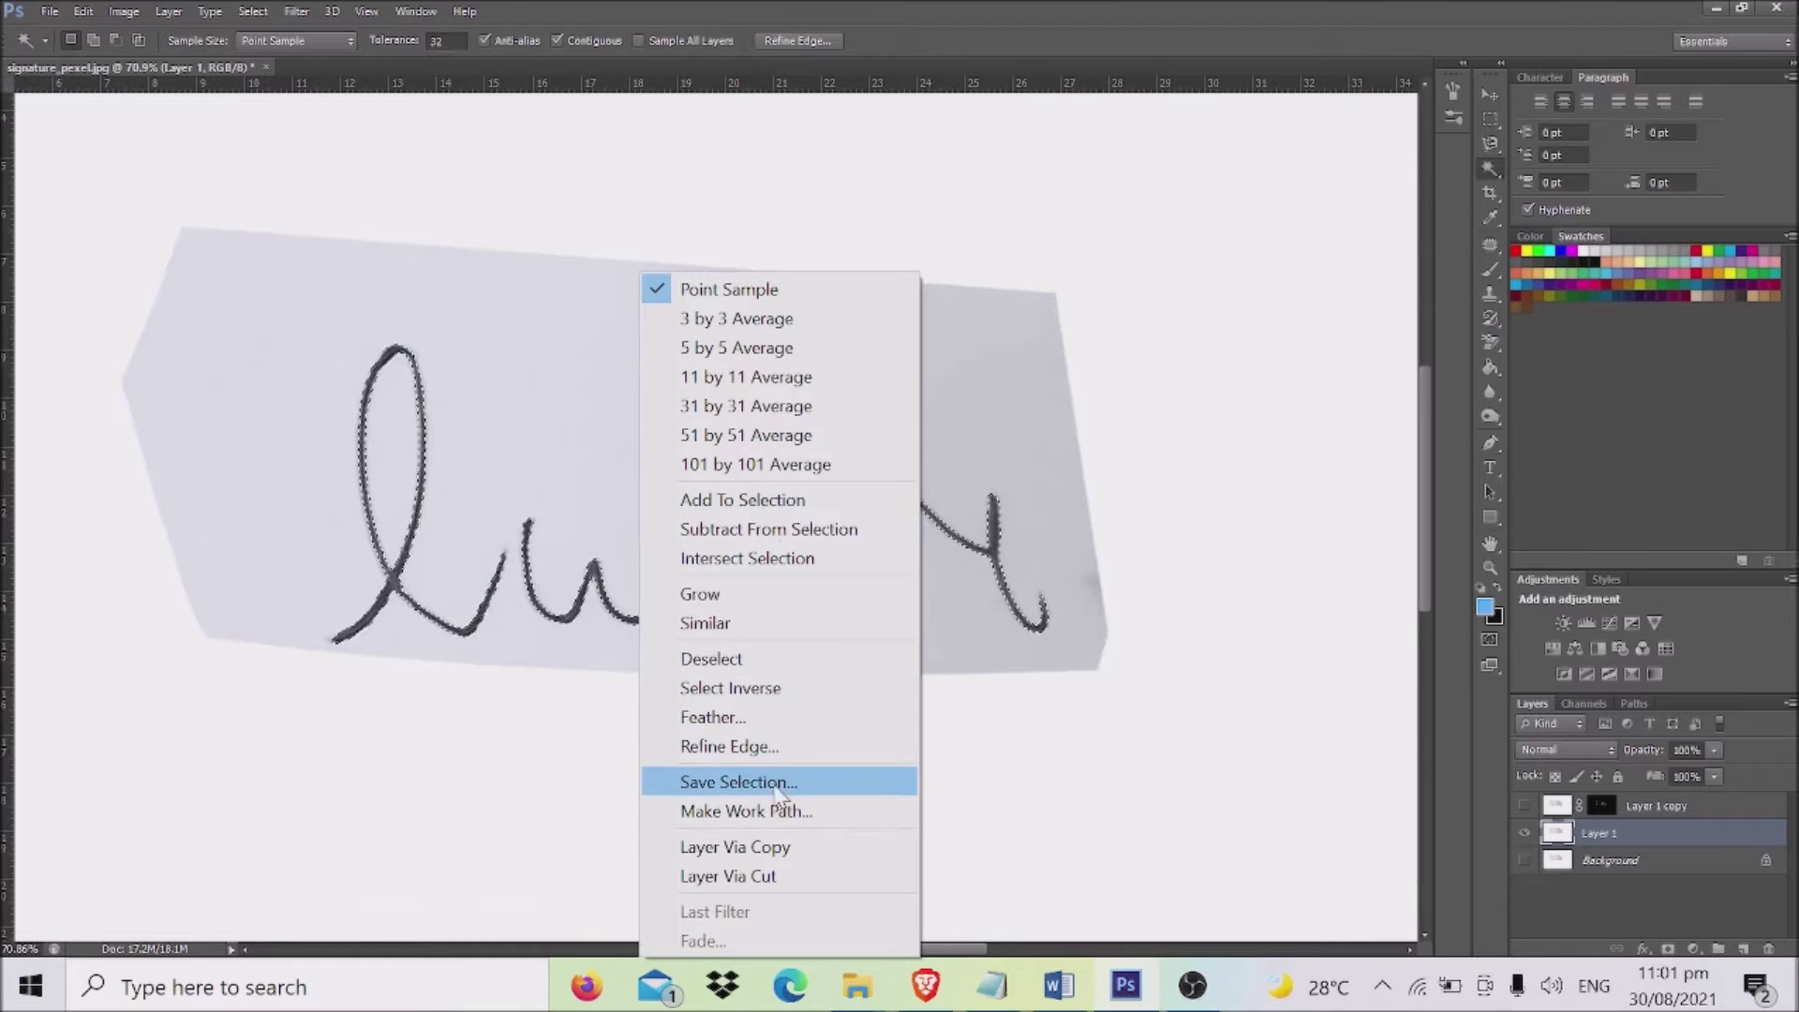
{"action": "left_click", "coordinate": [801, 689]}
Refine the edge of the signature selection with Smooth 2 and output it as a New Layer with Layer Mask.
{"action": "right_click", "coordinate": [714, 462]}
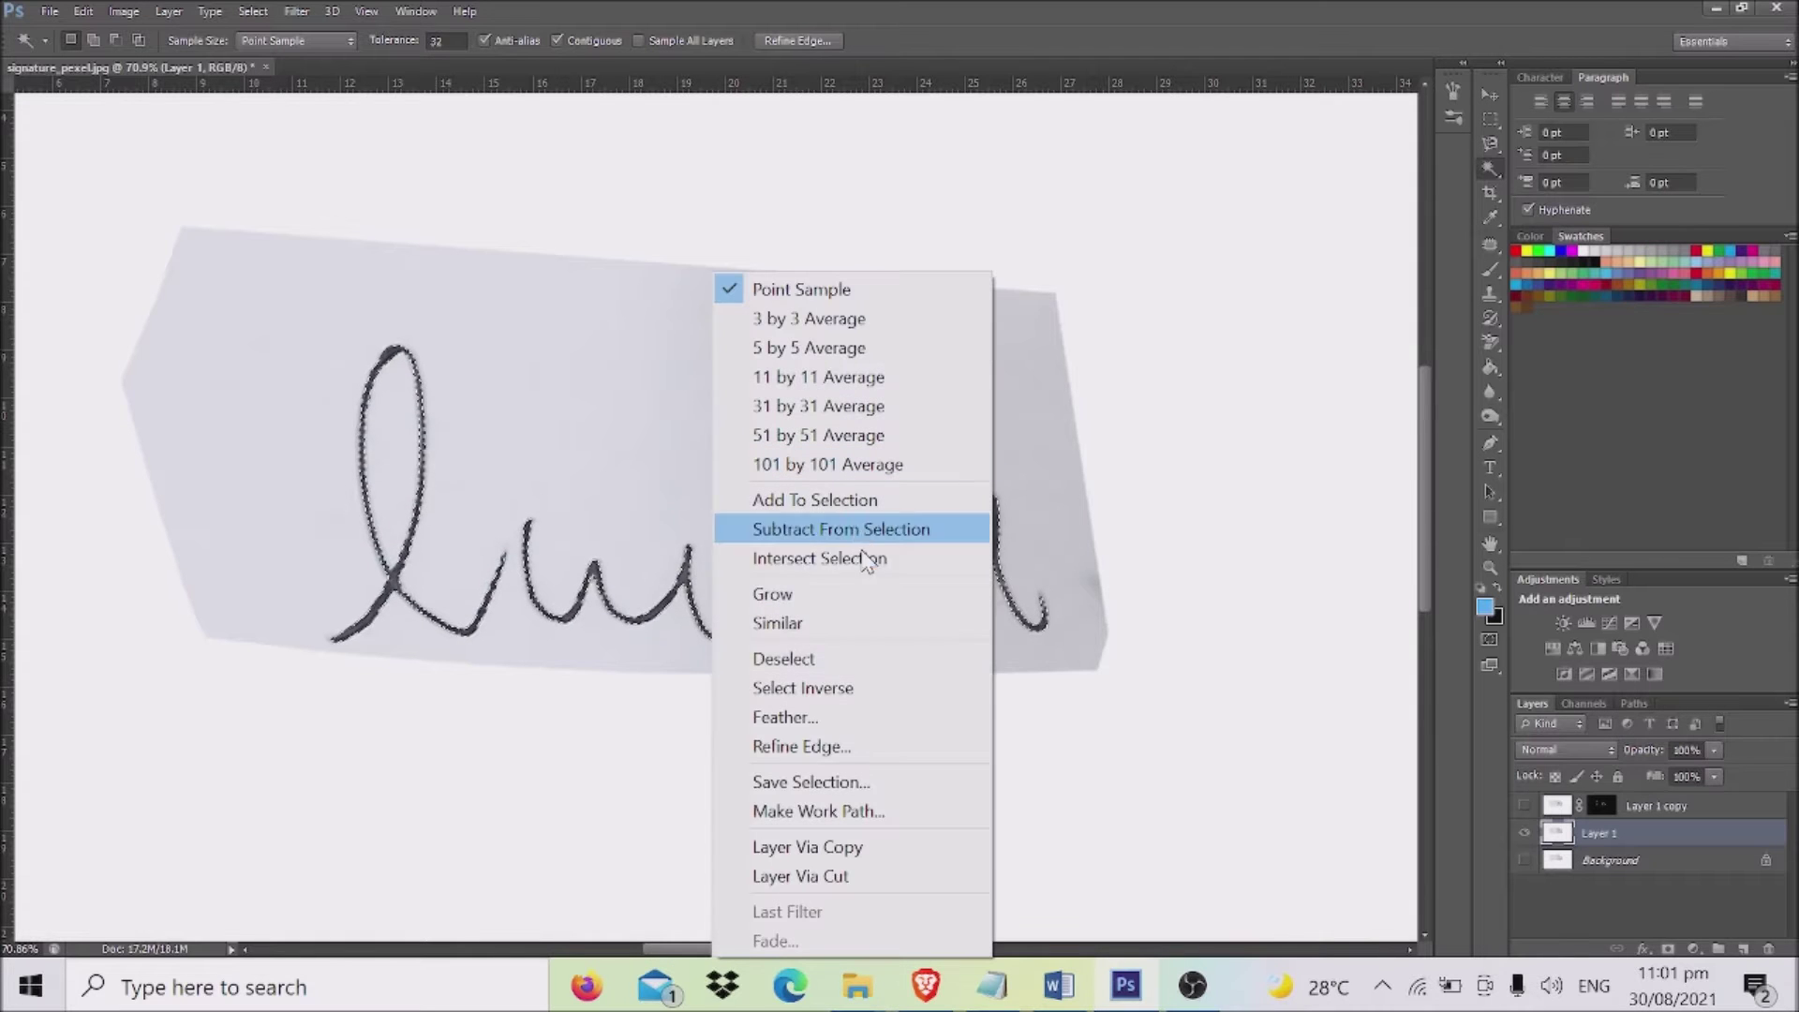
{"action": "left_click", "coordinate": [837, 750]}
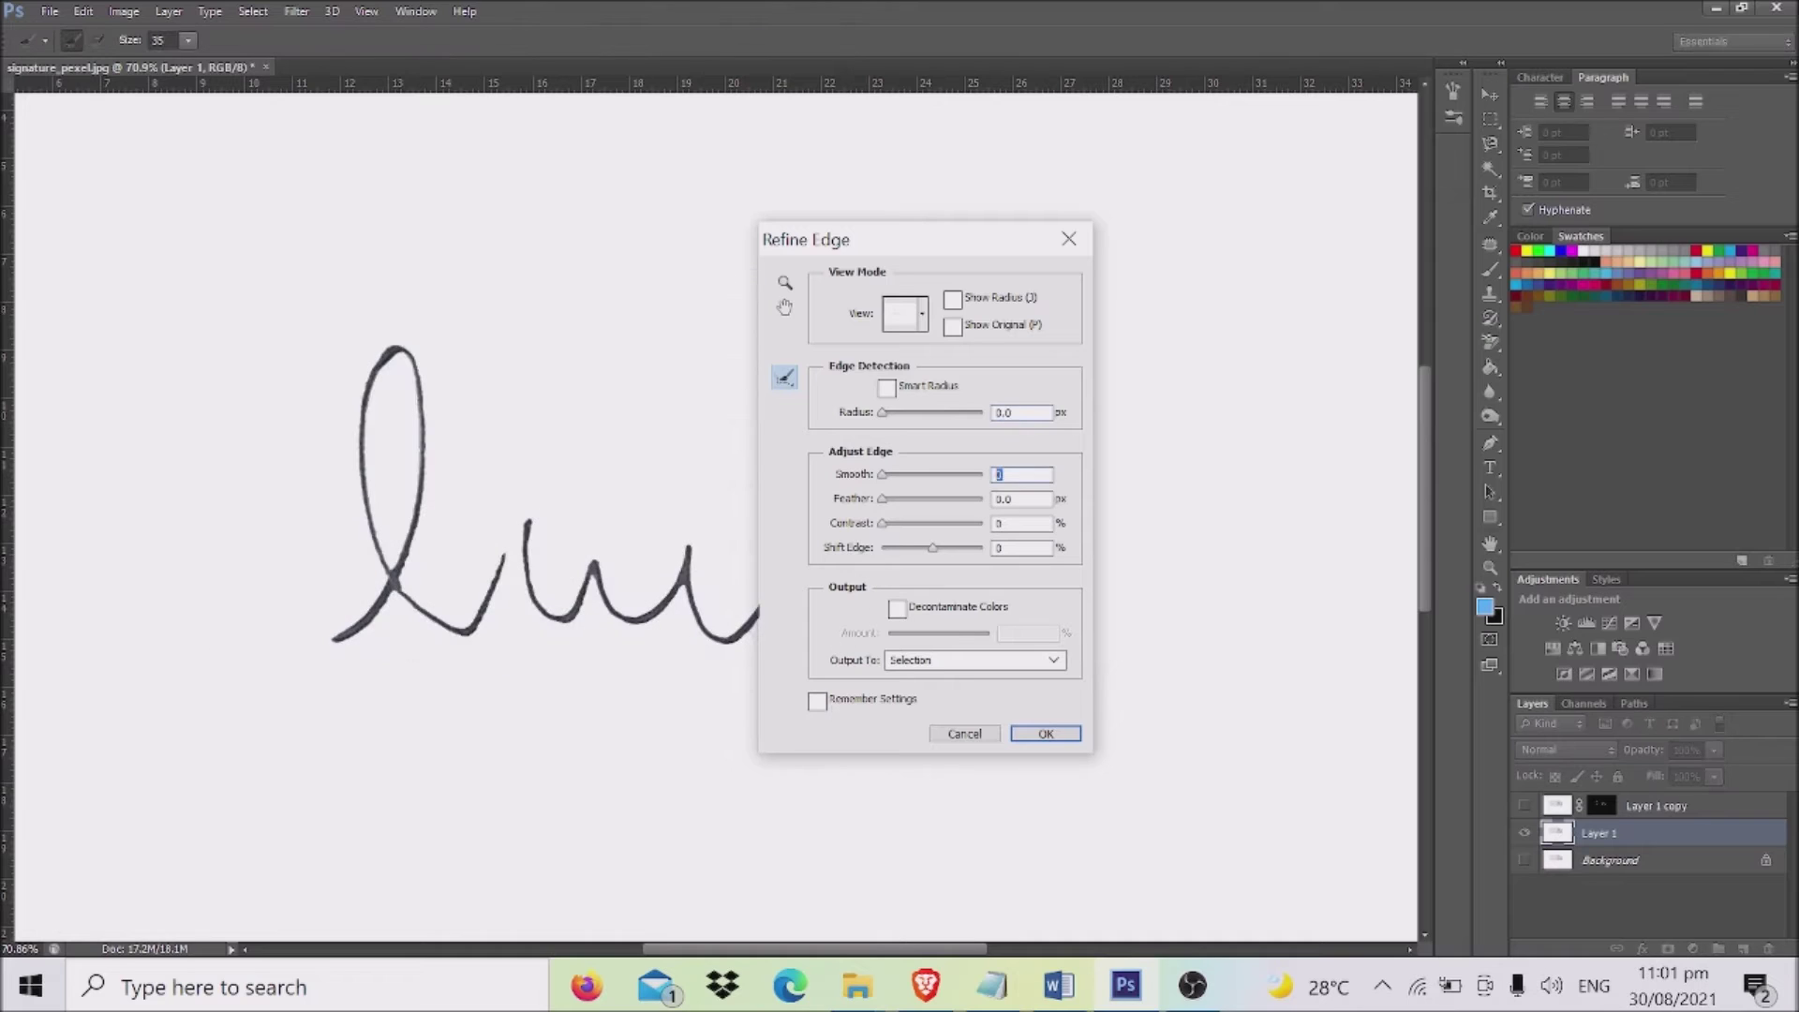
{"action": "type", "text": "2"}
{"action": "left_click", "coordinate": [1052, 661]}
{"action": "left_click", "coordinate": [1040, 730]}
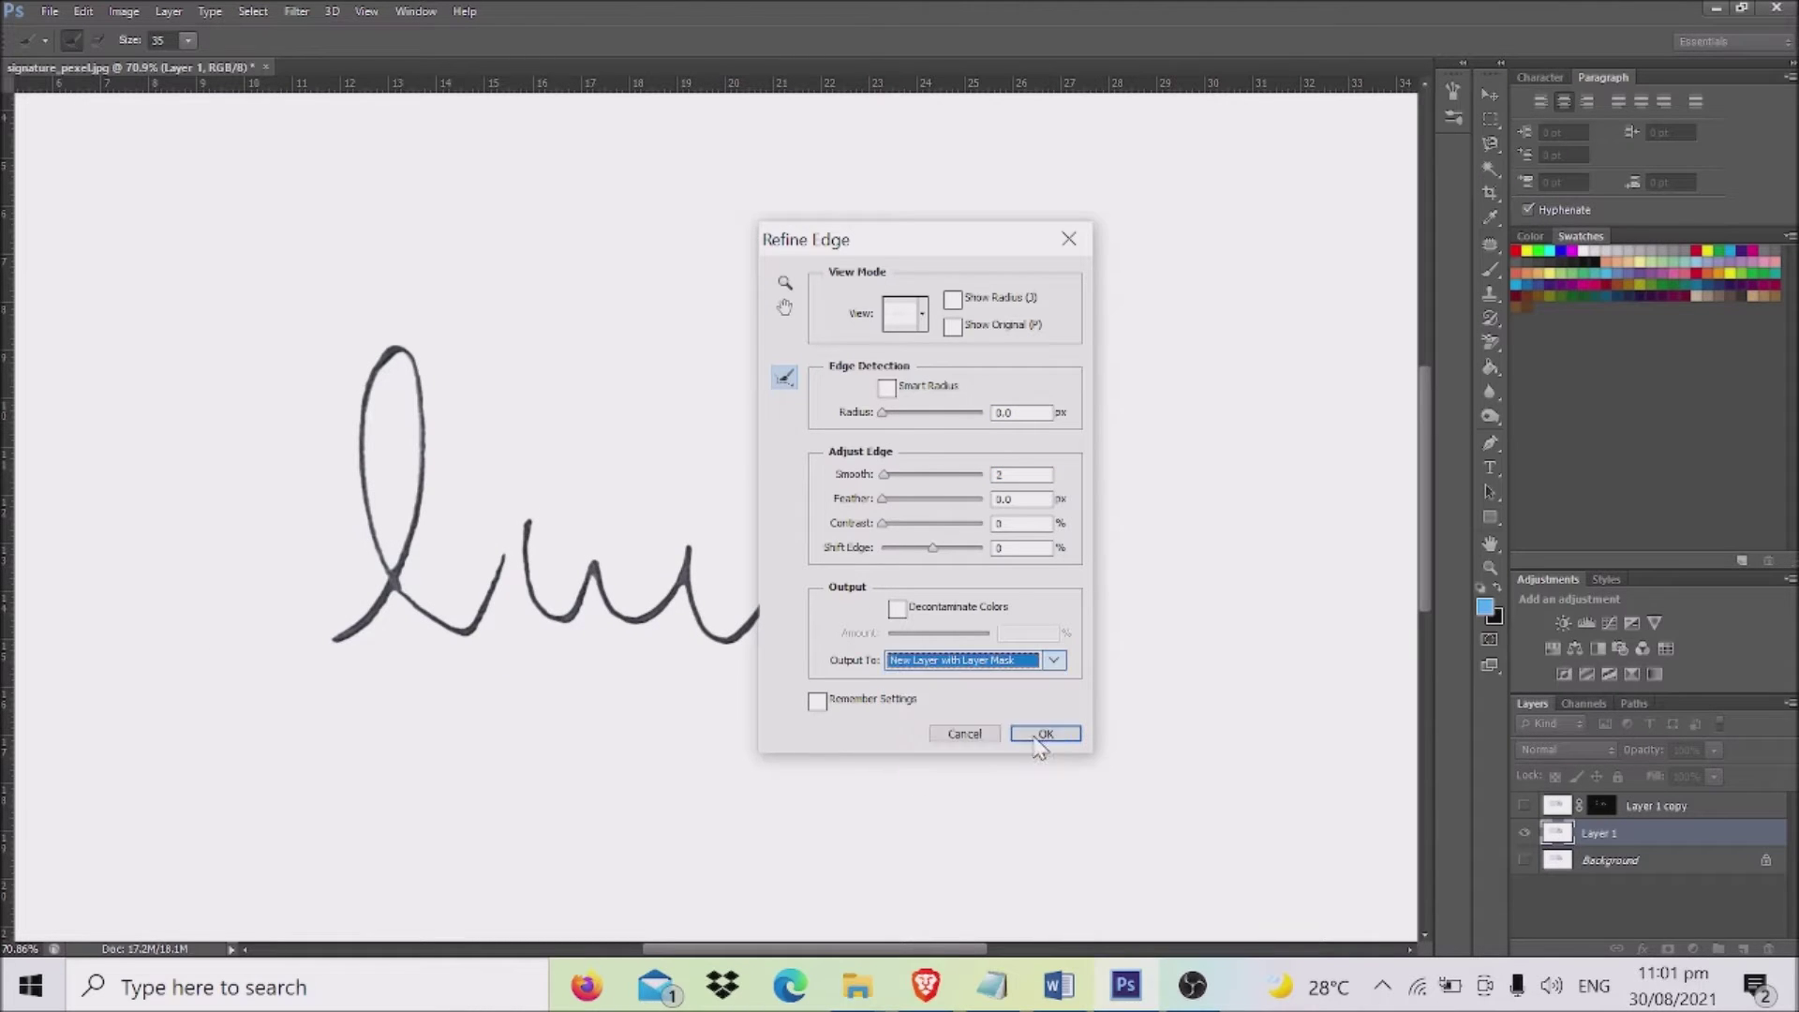
{"action": "left_click", "coordinate": [1047, 734]}
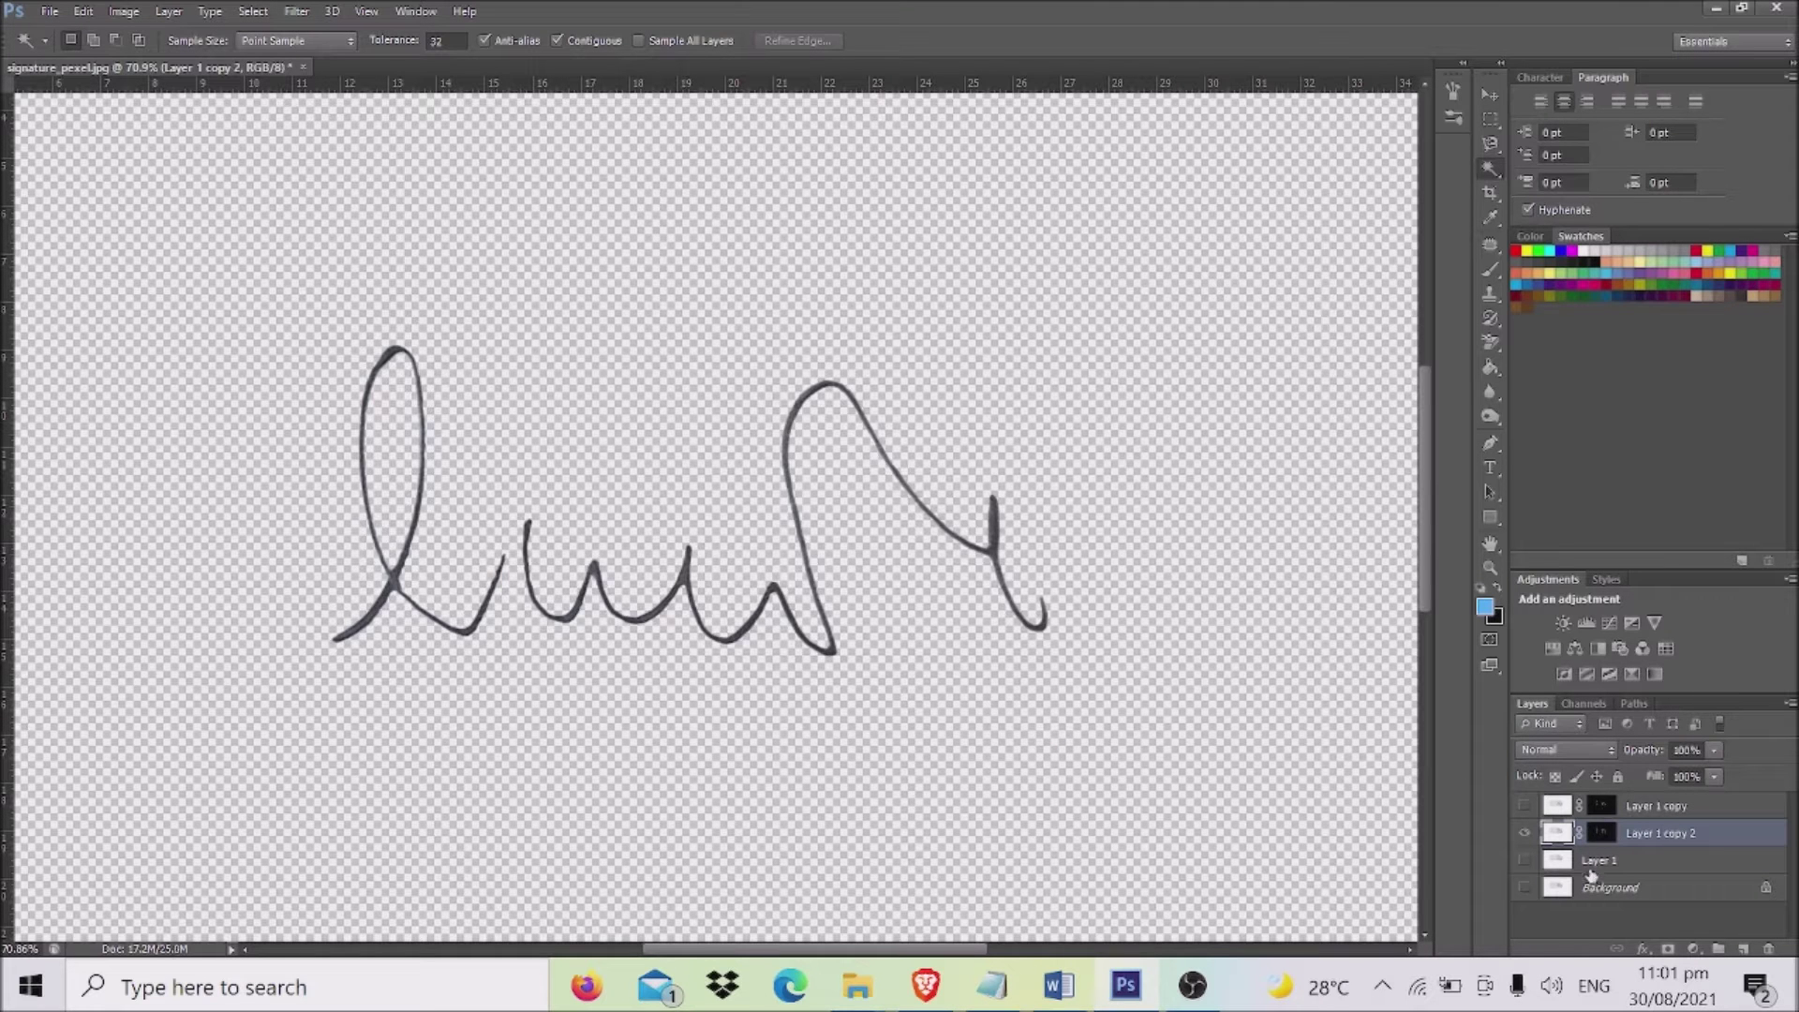
Duplicate the Background layer, and show Layer 1 in place of Layer 1 copy 2.
{"action": "left_click", "coordinate": [1595, 892]}
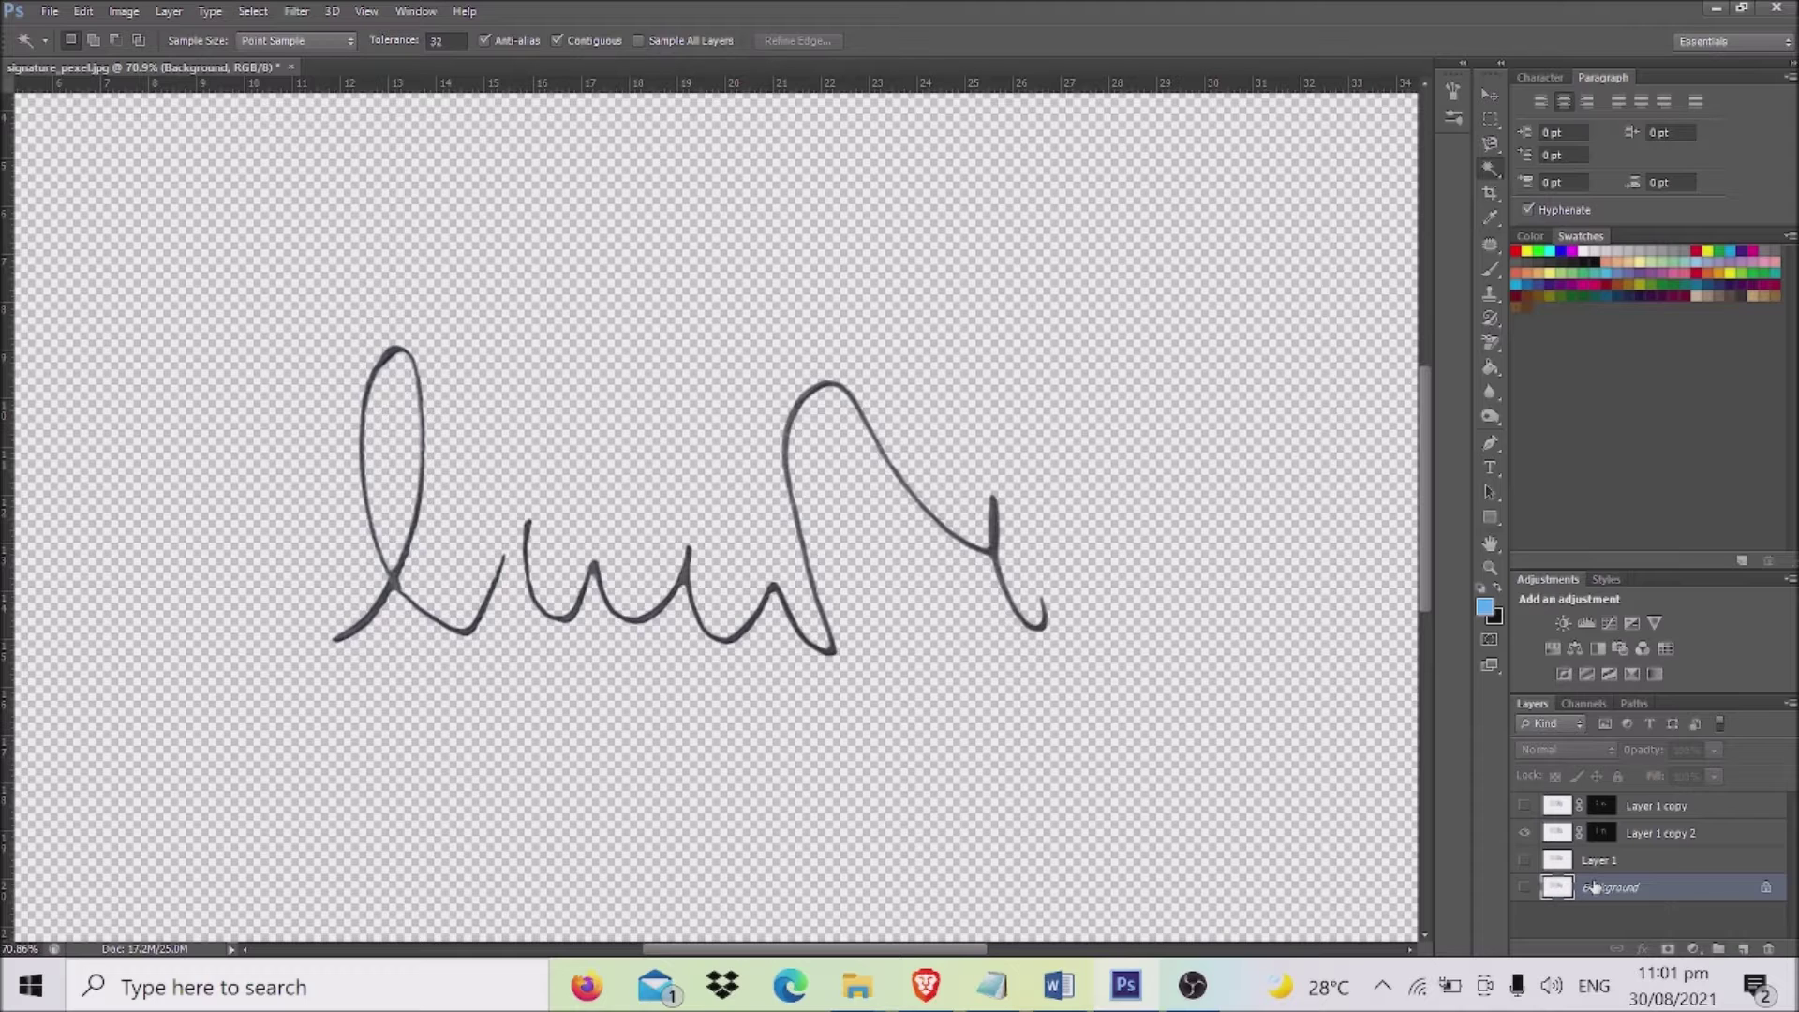
{"action": "left_click_drag", "start_coordinate": [1595, 888], "coordinate": [1743, 948]}
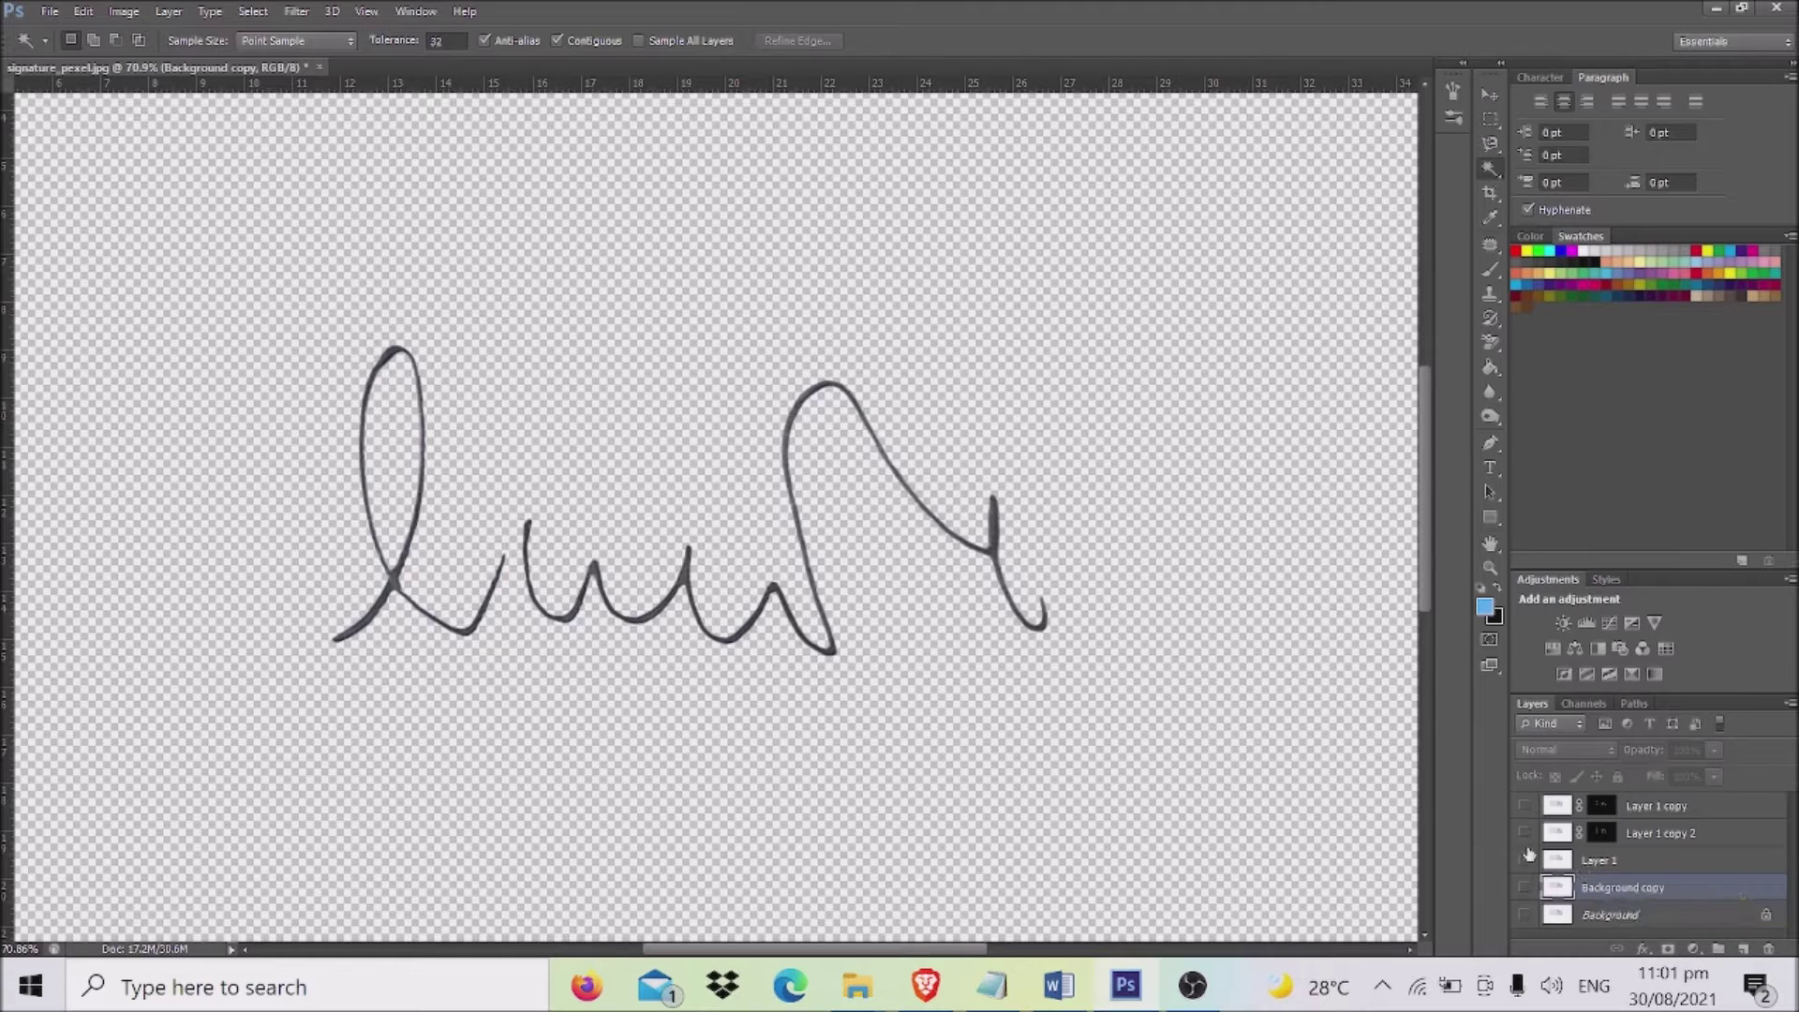
{"action": "left_click", "coordinate": [1526, 834]}
{"action": "left_click", "coordinate": [1526, 861]}
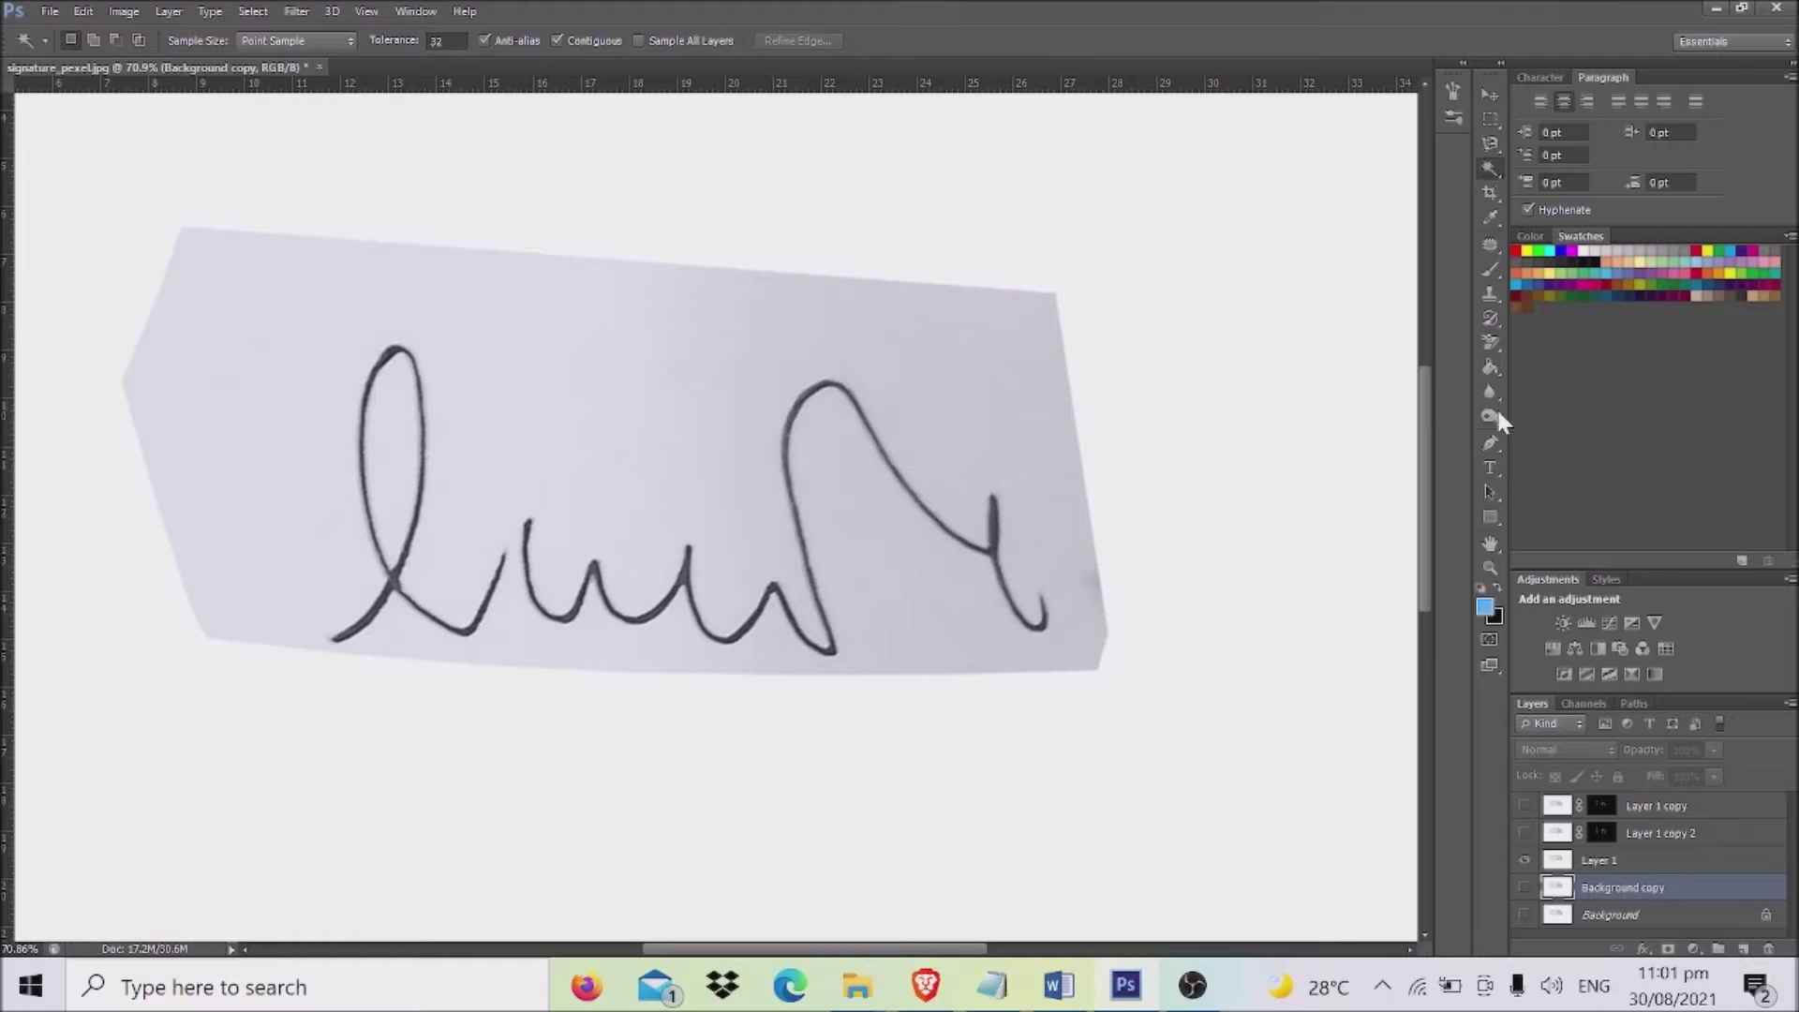
Erase the paper around and inside the signature strokes on Layer 1 using the Background Eraser Tool at brush size 250.
{"action": "left_click", "coordinate": [1492, 340]}
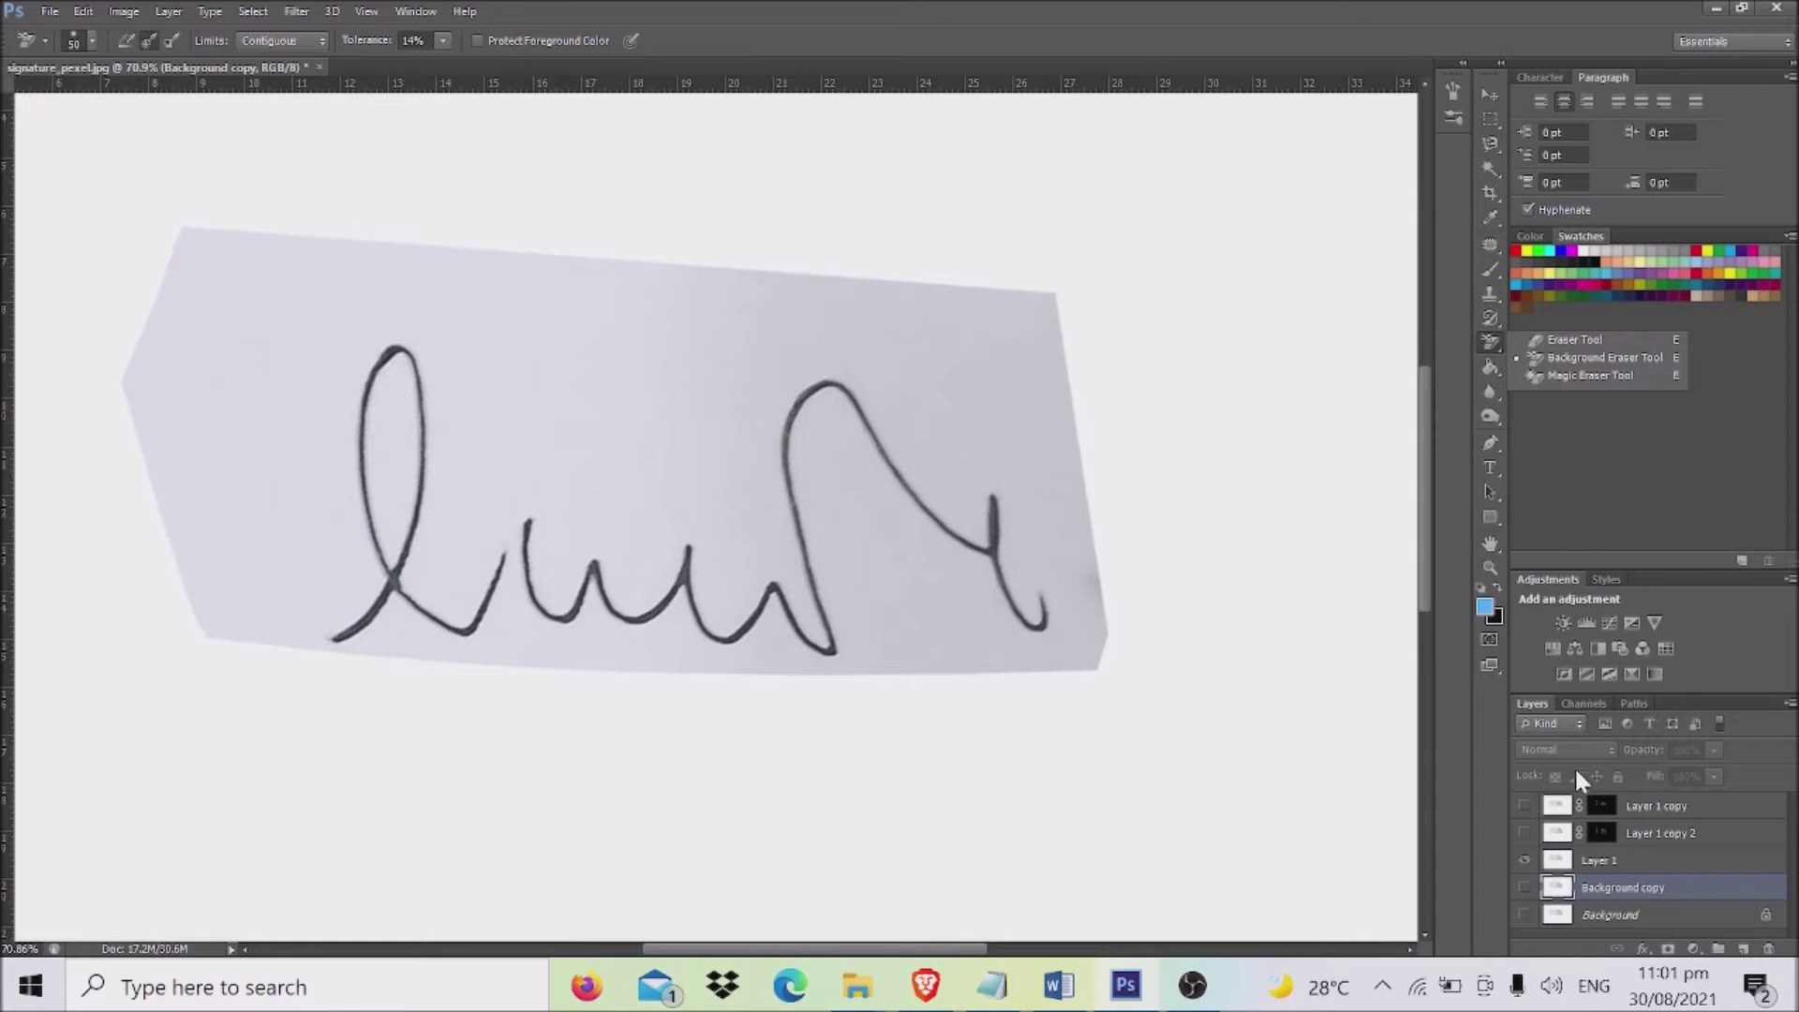
{"action": "left_click", "coordinate": [1592, 862]}
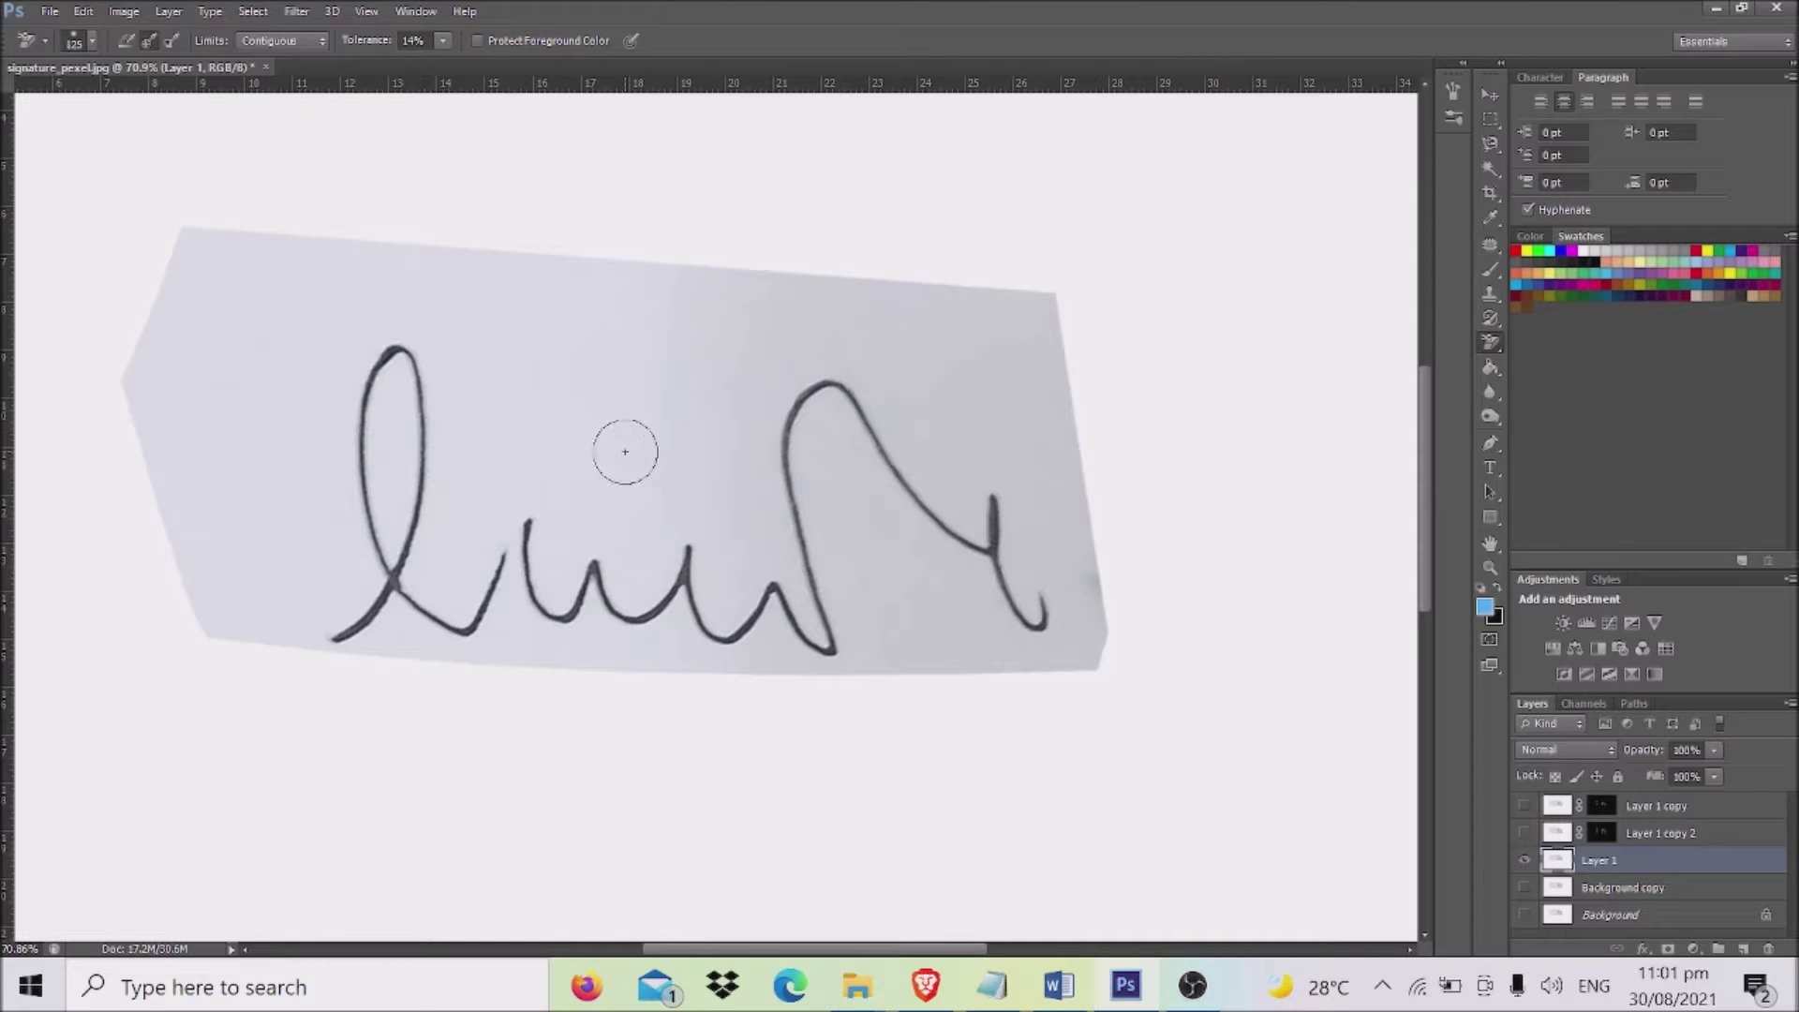
{"action": "key", "text": "bracketright"}
{"action": "mouse_move", "coordinate": [604, 406]}
{"action": "left_mouse_down"}
{"action": "mouse_move", "coordinate": [490, 413]}
{"action": "mouse_move", "coordinate": [445, 337]}
{"action": "mouse_move", "coordinate": [370, 305]}
{"action": "mouse_move", "coordinate": [301, 406]}
{"action": "mouse_move", "coordinate": [301, 526]}
{"action": "mouse_move", "coordinate": [340, 410]}
{"action": "mouse_move", "coordinate": [322, 503]}
{"action": "mouse_move", "coordinate": [341, 563]}
{"action": "mouse_move", "coordinate": [296, 662]}
{"action": "mouse_move", "coordinate": [402, 642]}
{"action": "mouse_move", "coordinate": [568, 663]}
{"action": "mouse_move", "coordinate": [483, 666]}
{"action": "mouse_move", "coordinate": [473, 558]}
{"action": "mouse_move", "coordinate": [441, 572]}
{"action": "left_mouse_up"}
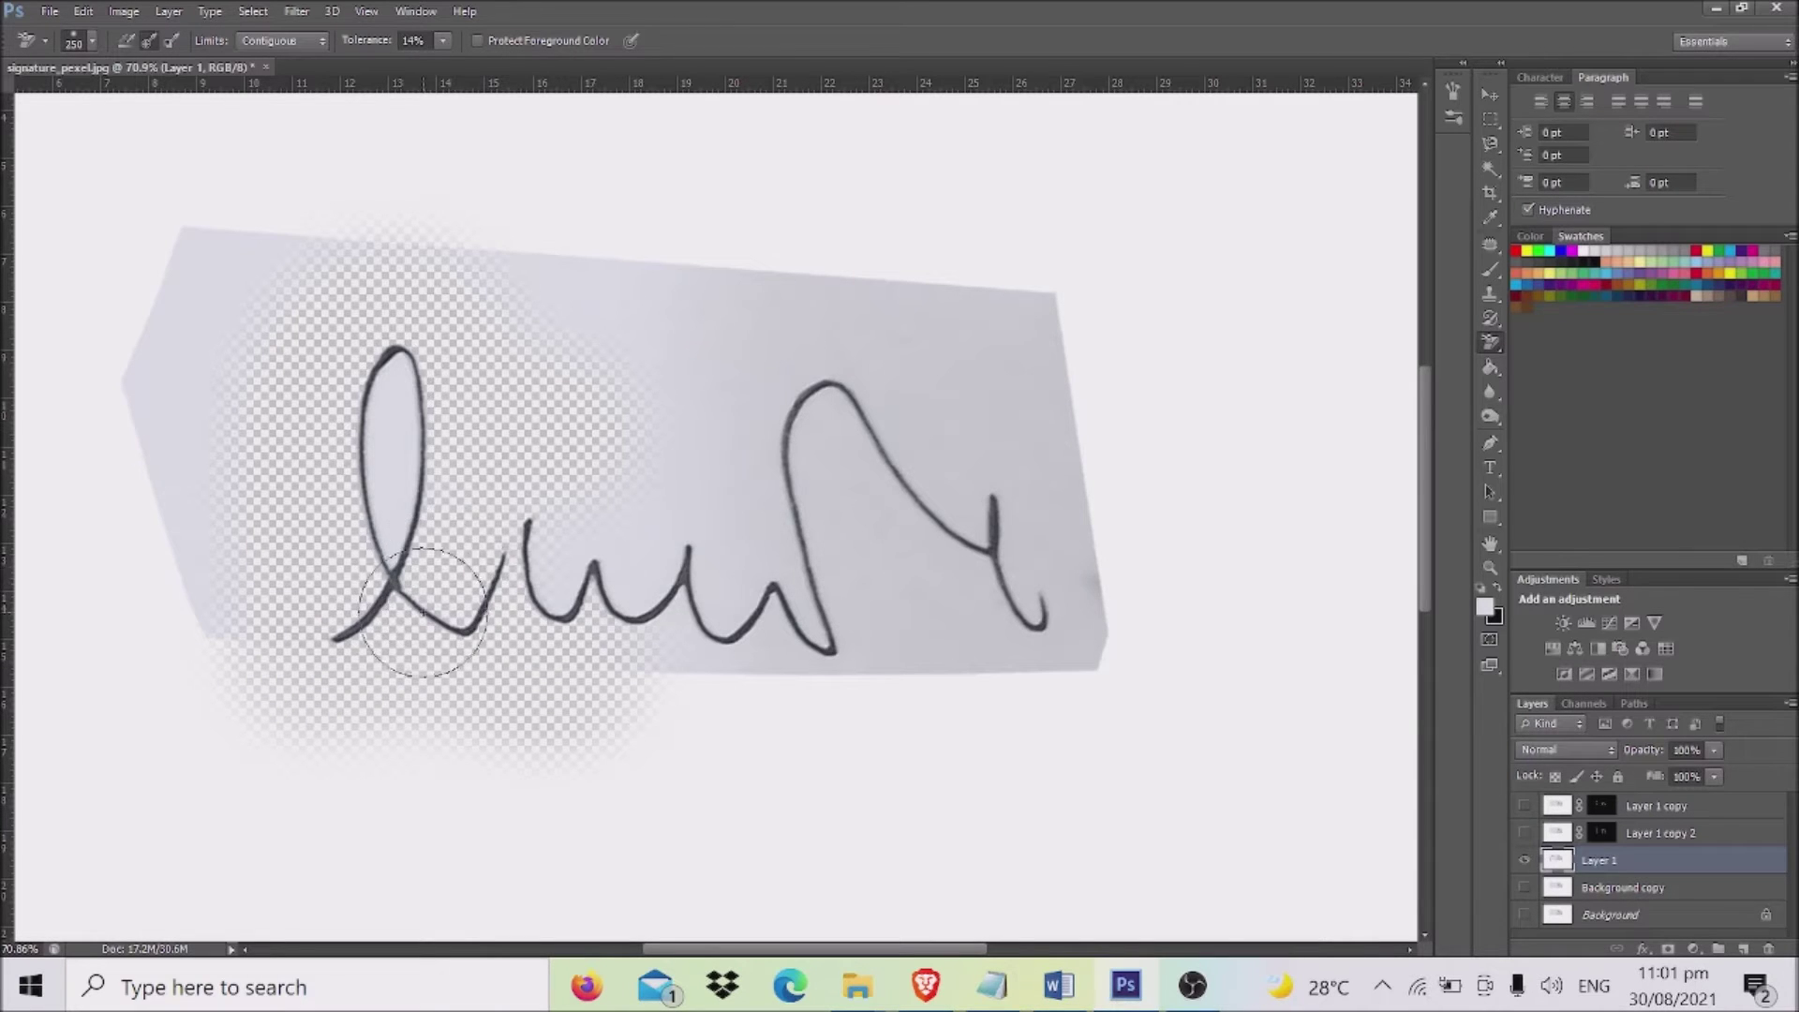
{"action": "left_click_drag", "start_coordinate": [423, 607], "coordinate": [421, 620]}
{"action": "mouse_move", "coordinate": [402, 497]}
{"action": "left_mouse_down"}
{"action": "mouse_move", "coordinate": [398, 361]}
{"action": "mouse_move", "coordinate": [408, 387]}
{"action": "mouse_move", "coordinate": [321, 467]}
{"action": "mouse_move", "coordinate": [355, 419]}
{"action": "mouse_move", "coordinate": [346, 529]}
{"action": "mouse_move", "coordinate": [384, 569]}
{"action": "mouse_move", "coordinate": [356, 525]}
{"action": "mouse_move", "coordinate": [354, 452]}
{"action": "mouse_move", "coordinate": [379, 351]}
{"action": "mouse_move", "coordinate": [407, 340]}
{"action": "mouse_move", "coordinate": [436, 398]}
{"action": "mouse_move", "coordinate": [437, 433]}
{"action": "mouse_move", "coordinate": [416, 439]}
{"action": "mouse_move", "coordinate": [402, 366]}
{"action": "mouse_move", "coordinate": [554, 568]}
{"action": "mouse_move", "coordinate": [578, 576]}
{"action": "mouse_move", "coordinate": [575, 497]}
{"action": "mouse_move", "coordinate": [650, 516]}
{"action": "mouse_move", "coordinate": [662, 570]}
{"action": "mouse_move", "coordinate": [670, 483]}
{"action": "mouse_move", "coordinate": [732, 577]}
{"action": "mouse_move", "coordinate": [741, 537]}
{"action": "left_mouse_up"}
{"action": "mouse_move", "coordinate": [804, 618]}
{"action": "left_mouse_down"}
{"action": "mouse_move", "coordinate": [782, 362]}
{"action": "mouse_move", "coordinate": [755, 426]}
{"action": "mouse_move", "coordinate": [768, 384]}
{"action": "mouse_move", "coordinate": [769, 455]}
{"action": "mouse_move", "coordinate": [773, 337]}
{"action": "mouse_move", "coordinate": [892, 381]}
{"action": "mouse_move", "coordinate": [898, 404]}
{"action": "mouse_move", "coordinate": [879, 377]}
{"action": "mouse_move", "coordinate": [923, 463]}
{"action": "mouse_move", "coordinate": [998, 527]}
{"action": "mouse_move", "coordinate": [860, 492]}
{"action": "mouse_move", "coordinate": [830, 410]}
{"action": "mouse_move", "coordinate": [825, 561]}
{"action": "mouse_move", "coordinate": [848, 634]}
{"action": "mouse_move", "coordinate": [882, 510]}
{"action": "mouse_move", "coordinate": [927, 653]}
{"action": "mouse_move", "coordinate": [935, 550]}
{"action": "mouse_move", "coordinate": [1005, 689]}
{"action": "mouse_move", "coordinate": [1063, 582]}
{"action": "mouse_move", "coordinate": [1060, 442]}
{"action": "mouse_move", "coordinate": [990, 465]}
{"action": "mouse_move", "coordinate": [1025, 716]}
{"action": "mouse_move", "coordinate": [941, 349]}
{"action": "mouse_move", "coordinate": [1092, 640]}
{"action": "mouse_move", "coordinate": [1025, 669]}
{"action": "mouse_move", "coordinate": [977, 631]}
{"action": "mouse_move", "coordinate": [976, 588]}
{"action": "mouse_move", "coordinate": [930, 547]}
{"action": "mouse_move", "coordinate": [973, 571]}
{"action": "mouse_move", "coordinate": [916, 486]}
{"action": "mouse_move", "coordinate": [915, 453]}
{"action": "mouse_move", "coordinate": [955, 506]}
{"action": "mouse_move", "coordinate": [995, 301]}
{"action": "mouse_move", "coordinate": [1045, 457]}
{"action": "mouse_move", "coordinate": [1040, 328]}
{"action": "mouse_move", "coordinate": [1091, 648]}
{"action": "mouse_move", "coordinate": [1056, 671]}
{"action": "mouse_move", "coordinate": [808, 674]}
{"action": "mouse_move", "coordinate": [768, 645]}
{"action": "mouse_move", "coordinate": [691, 645]}
{"action": "mouse_move", "coordinate": [678, 616]}
{"action": "mouse_move", "coordinate": [679, 637]}
{"action": "mouse_move", "coordinate": [827, 714]}
{"action": "mouse_move", "coordinate": [515, 674]}
{"action": "mouse_move", "coordinate": [875, 715]}
{"action": "mouse_move", "coordinate": [715, 715]}
{"action": "mouse_move", "coordinate": [1112, 603]}
{"action": "mouse_move", "coordinate": [870, 247]}
{"action": "mouse_move", "coordinate": [815, 261]}
{"action": "mouse_move", "coordinate": [594, 414]}
{"action": "mouse_move", "coordinate": [675, 293]}
{"action": "mouse_move", "coordinate": [667, 317]}
{"action": "mouse_move", "coordinate": [764, 255]}
{"action": "mouse_move", "coordinate": [941, 296]}
{"action": "mouse_move", "coordinate": [583, 245]}
{"action": "mouse_move", "coordinate": [1193, 340]}
{"action": "mouse_move", "coordinate": [249, 273]}
{"action": "mouse_move", "coordinate": [181, 338]}
{"action": "mouse_move", "coordinate": [200, 374]}
{"action": "mouse_move", "coordinate": [160, 369]}
{"action": "mouse_move", "coordinate": [181, 249]}
{"action": "mouse_move", "coordinate": [563, 229]}
{"action": "mouse_move", "coordinate": [390, 262]}
{"action": "mouse_move", "coordinate": [404, 384]}
{"action": "left_mouse_up"}
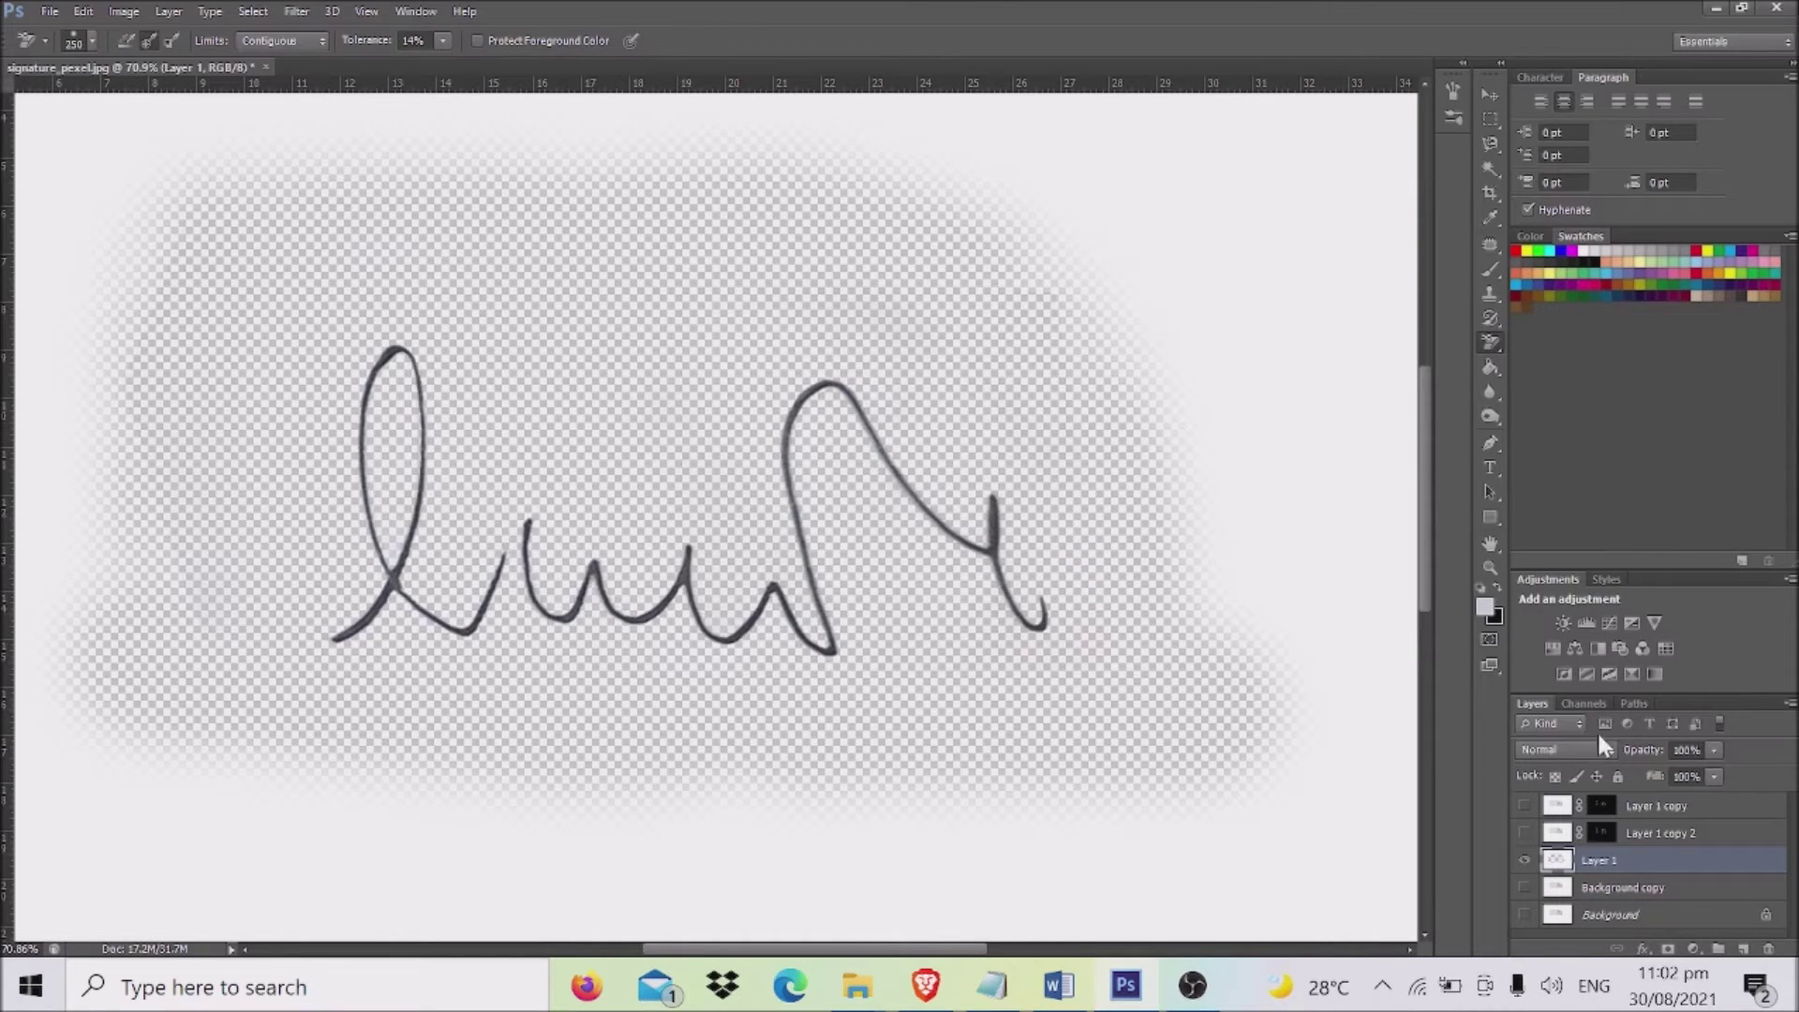
Copy a rectangular selection around the erased signature to a new layer and hide Layer 1.
{"action": "left_click", "coordinate": [1489, 121]}
{"action": "mouse_move", "coordinate": [280, 309]}
{"action": "left_mouse_down"}
{"action": "mouse_move", "coordinate": [871, 660]}
{"action": "mouse_move", "coordinate": [1071, 701]}
{"action": "left_mouse_up"}
{"action": "key", "text": "ctrl+j"}
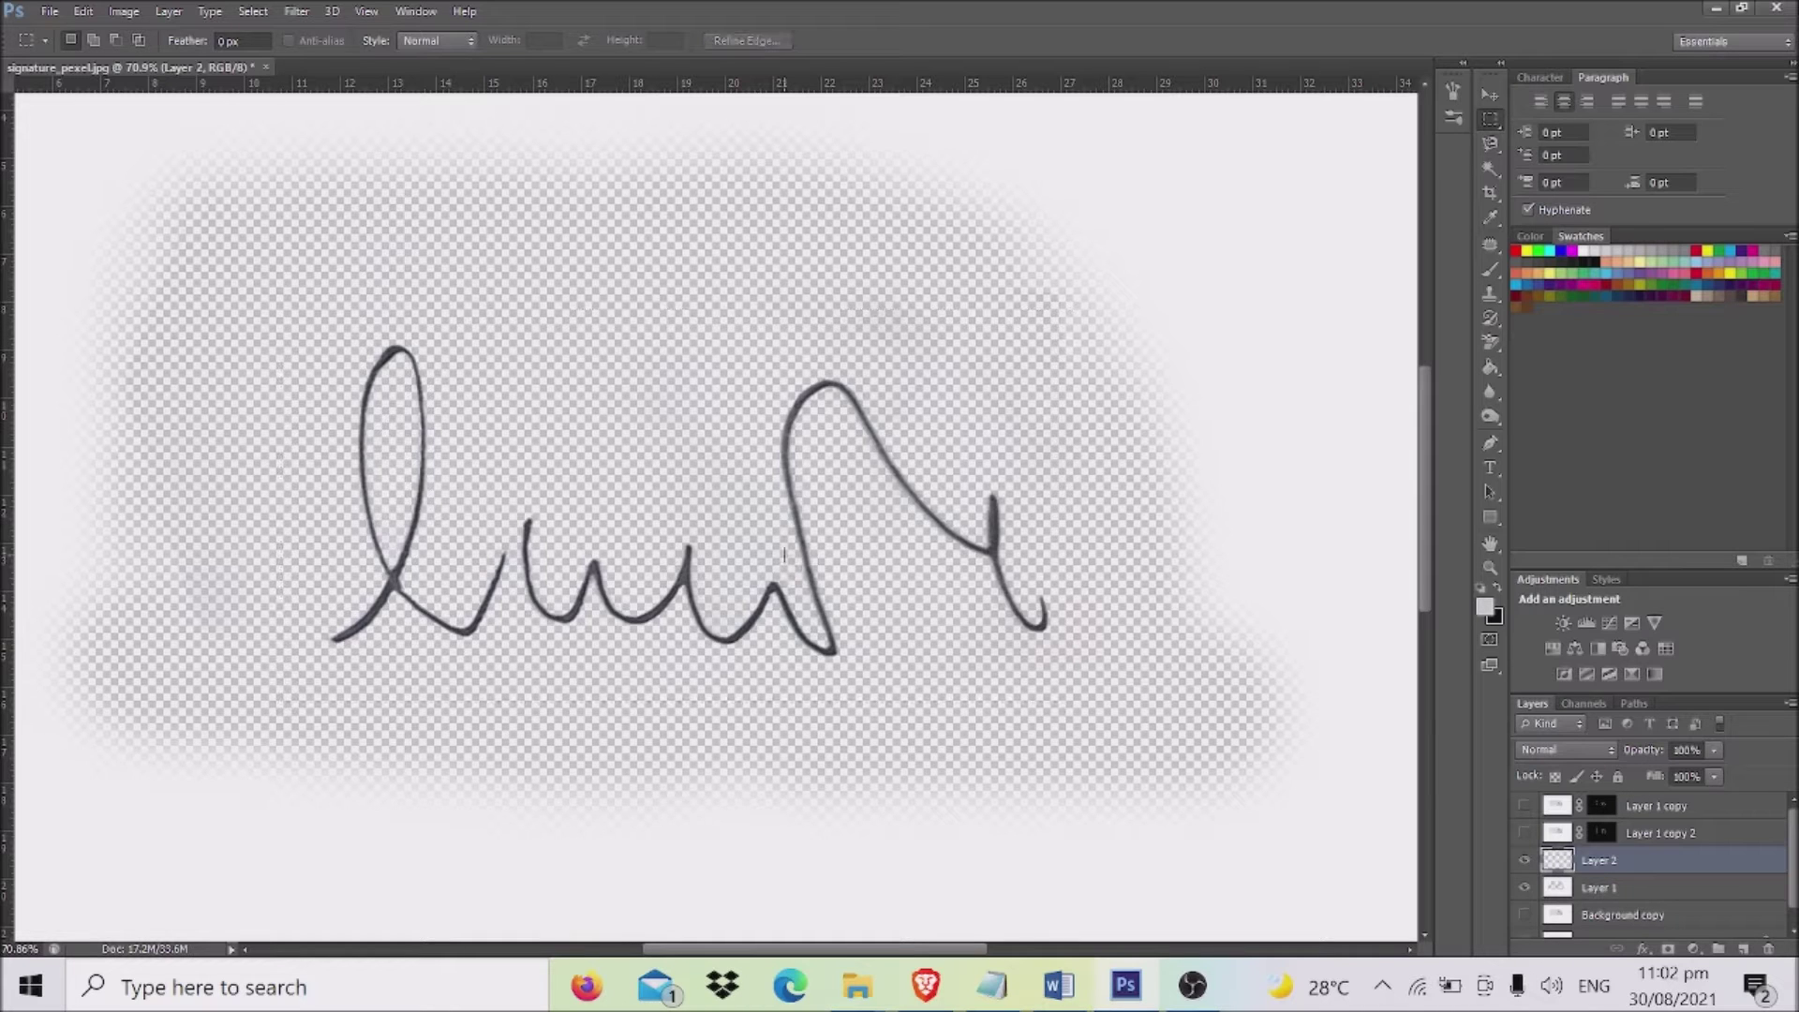
{"action": "left_click", "coordinate": [1525, 888]}
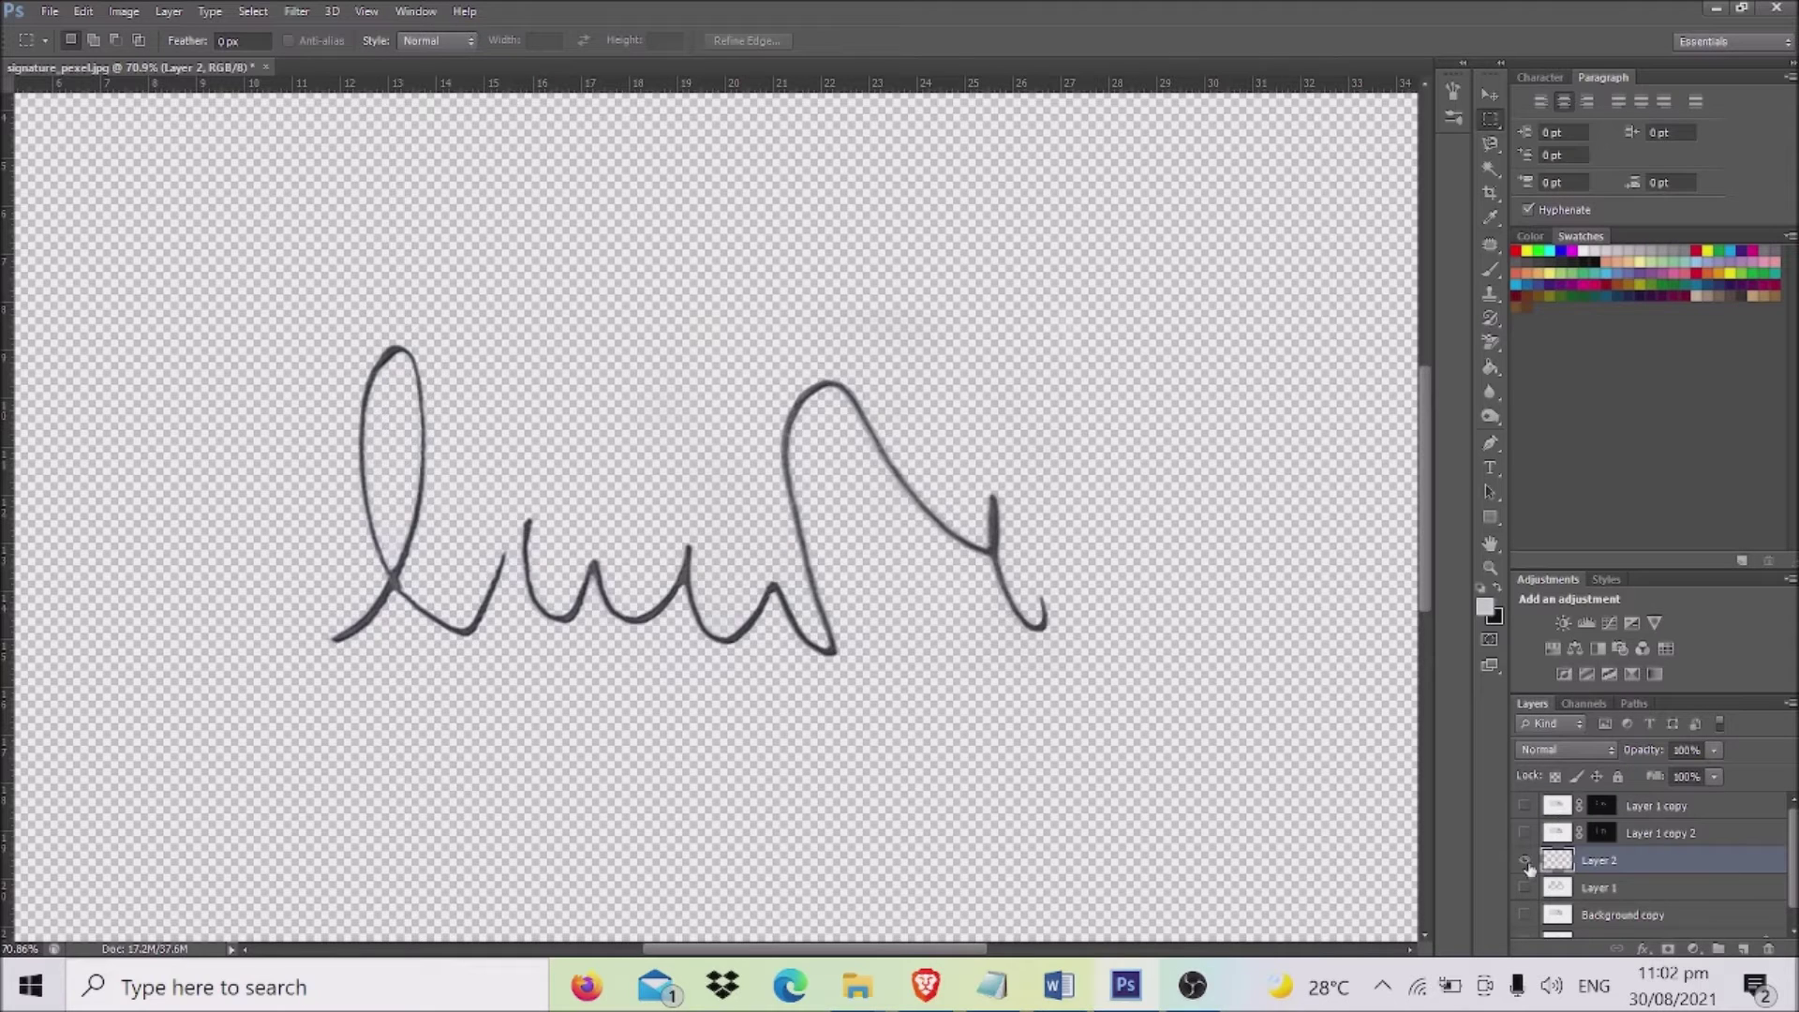
Hide Layer 2, then show the Background copy layer and make it the active layer.
{"action": "left_click", "coordinate": [1527, 862]}
{"action": "left_click", "coordinate": [1528, 917]}
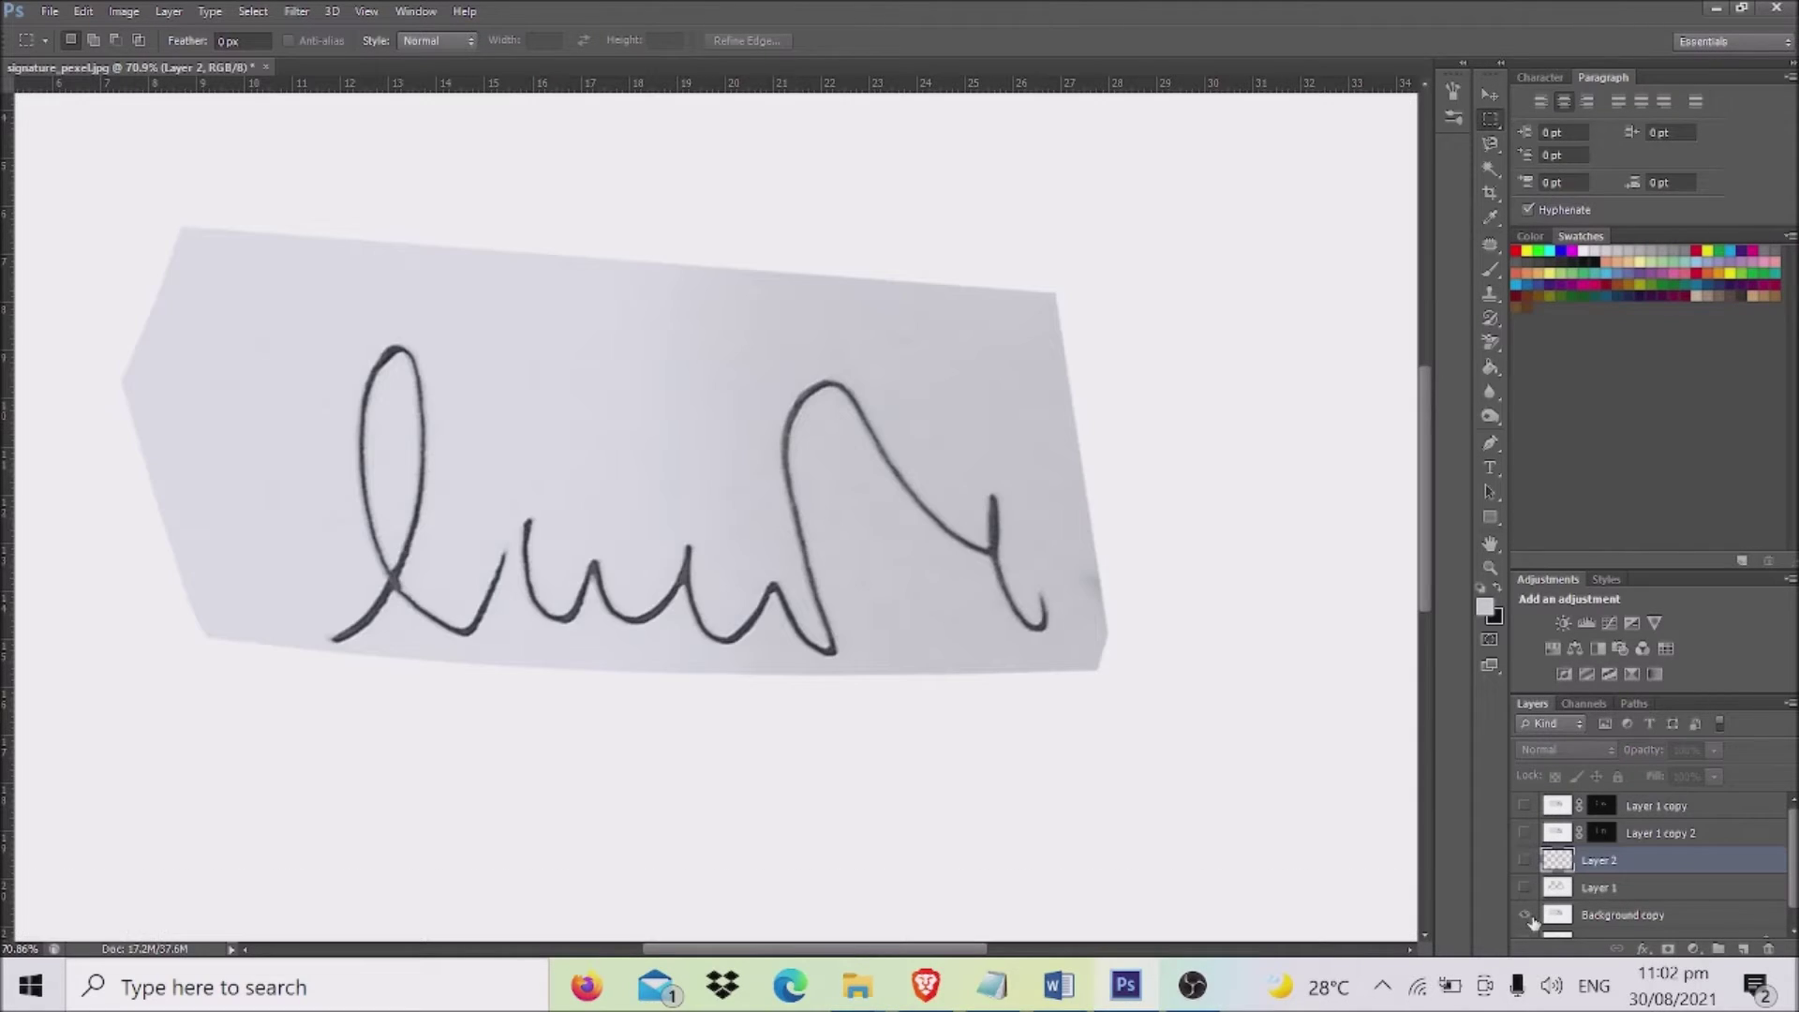
{"action": "left_click", "coordinate": [122, 11]}
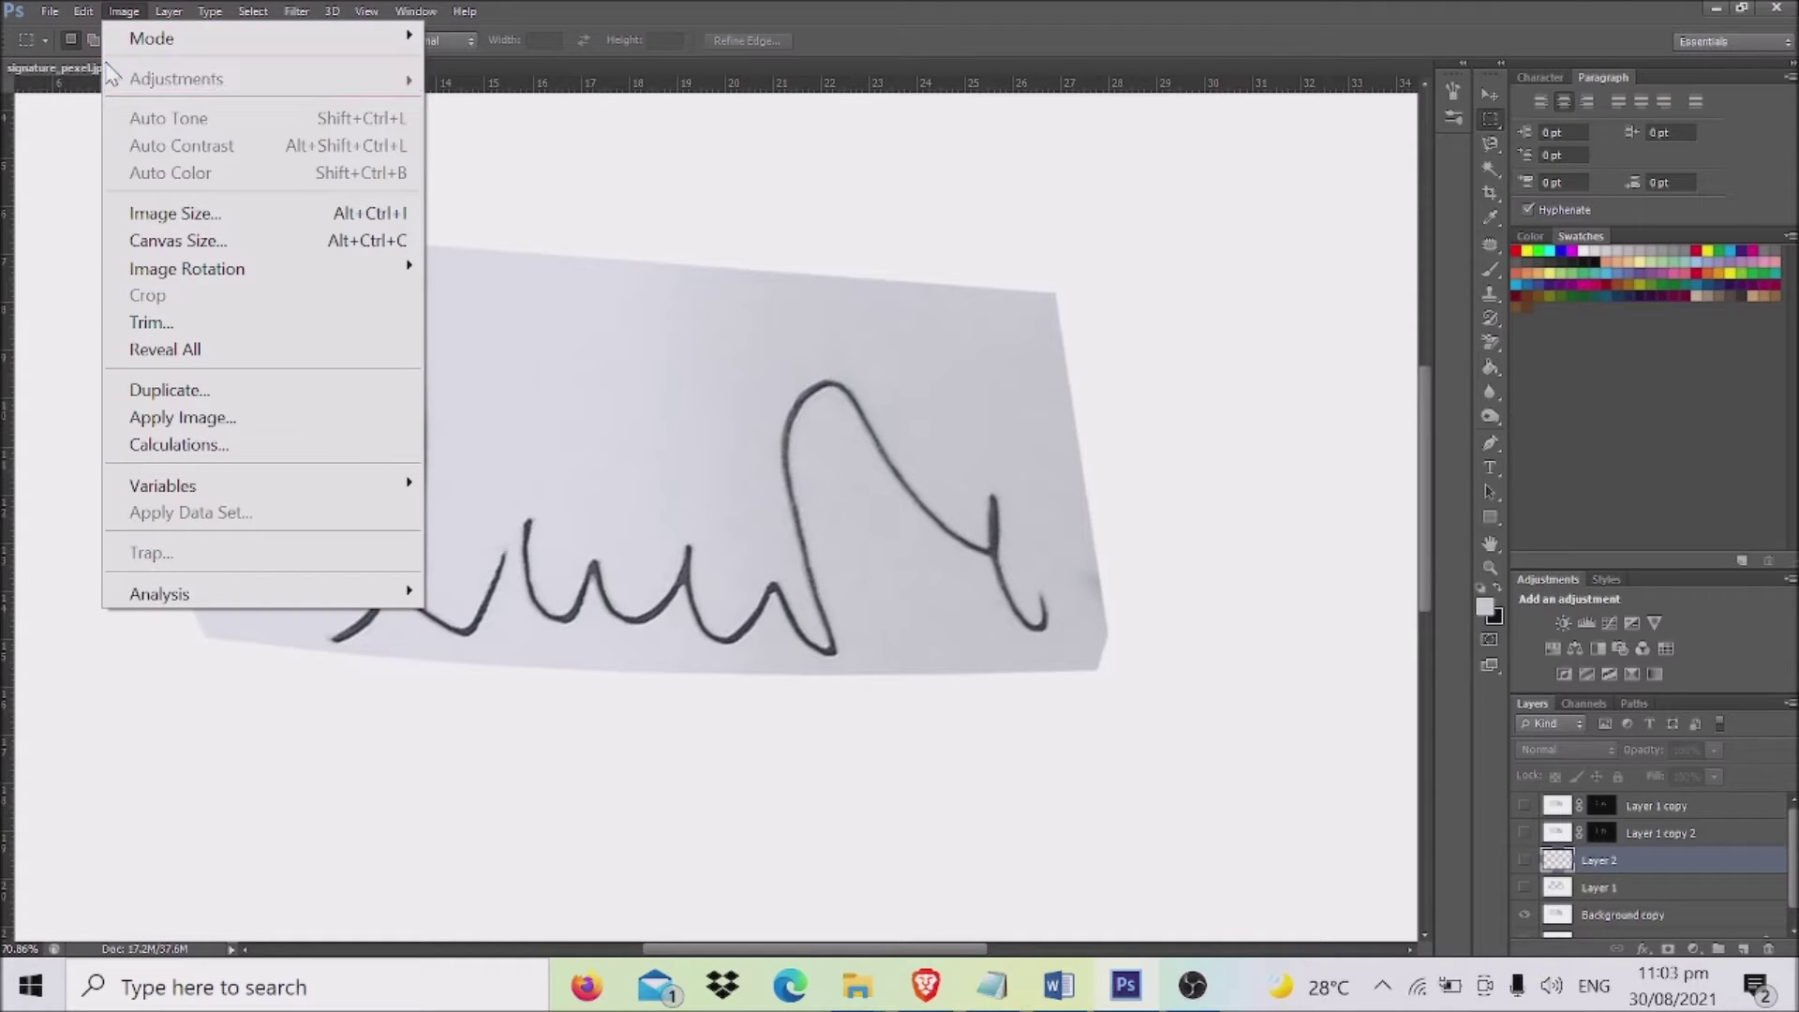
{"action": "left_click", "coordinate": [590, 86]}
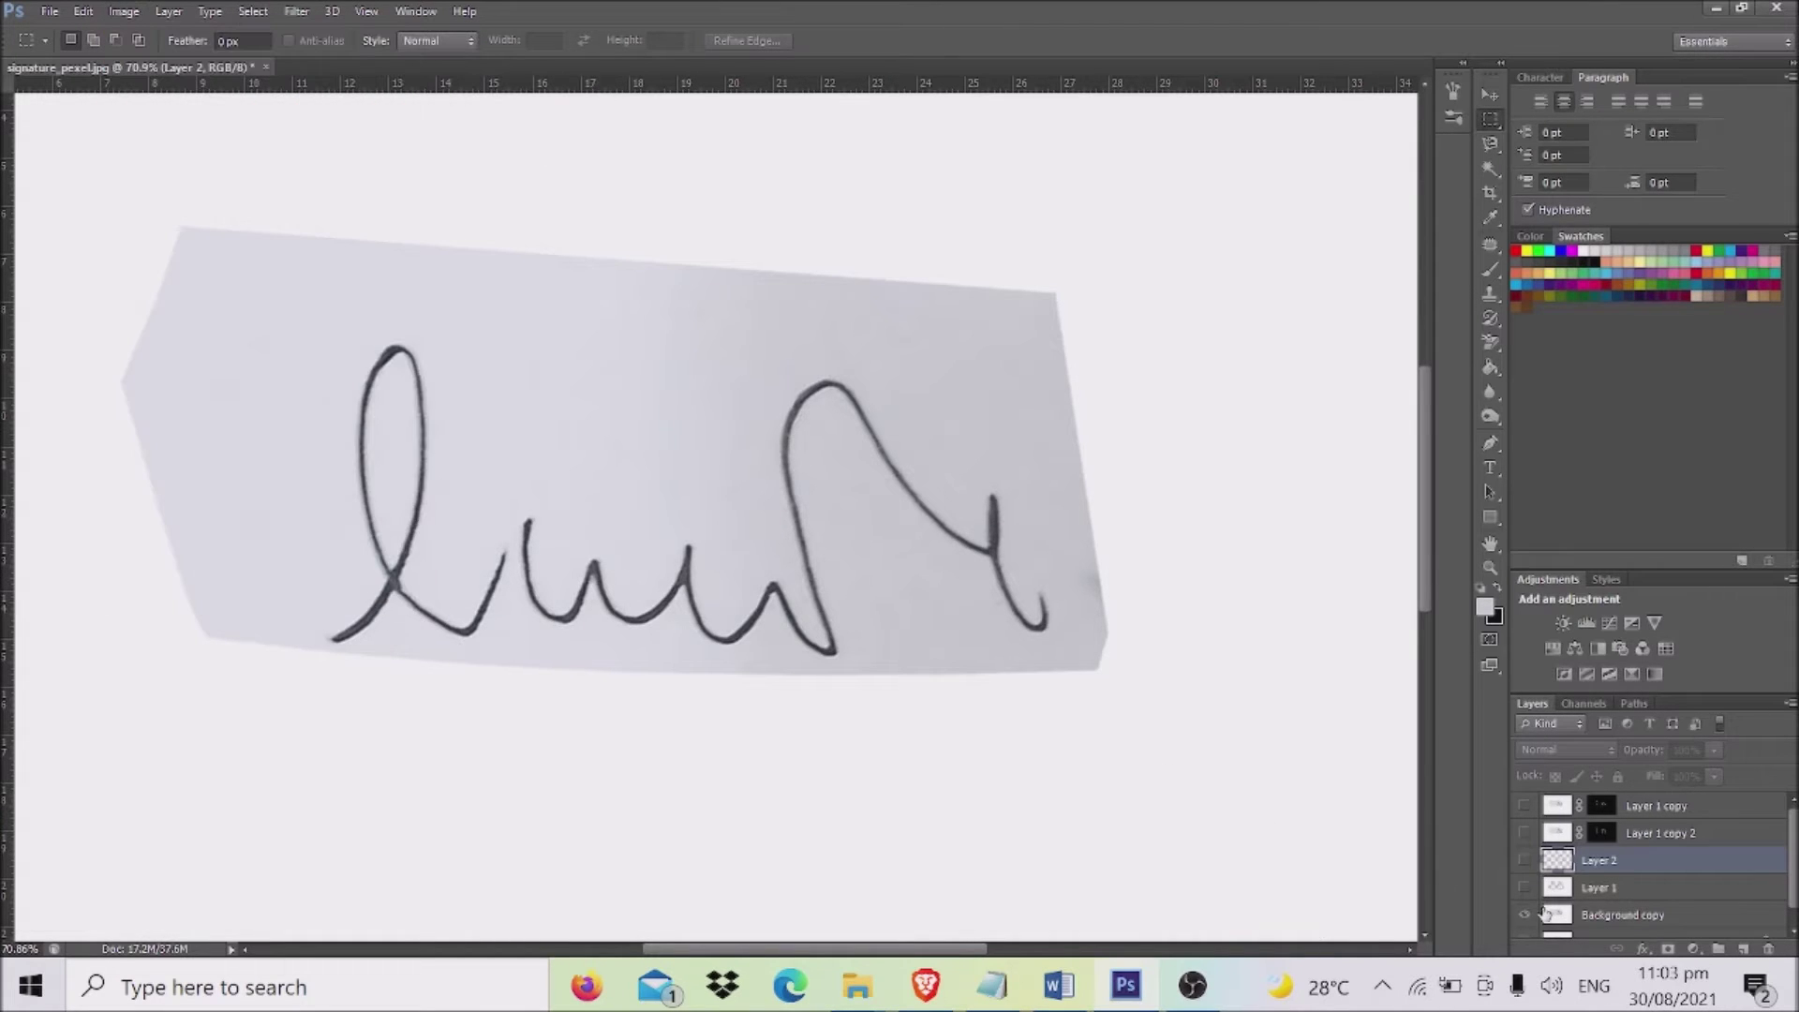
{"action": "left_click", "coordinate": [1545, 919]}
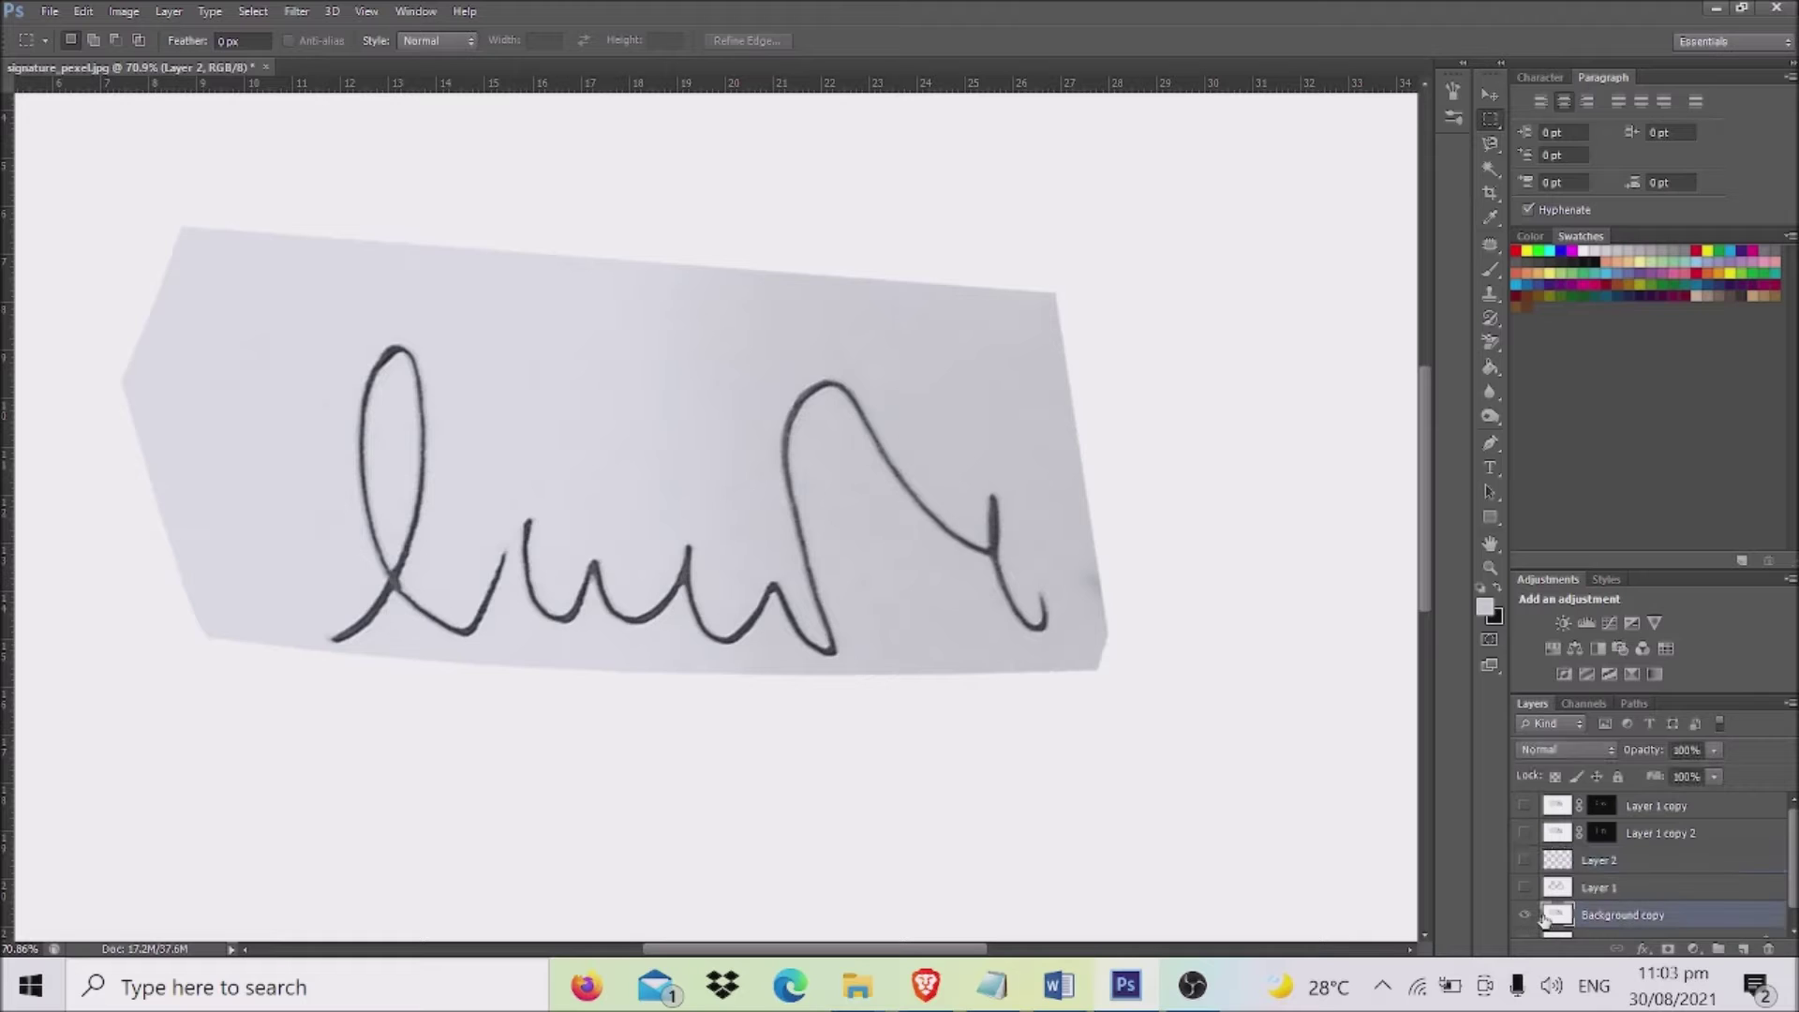
Apply a steep Curves adjustment to Background copy, with the mid-curve point at about input 133 and output 131, to blend away the paper and darken the ink.
{"action": "left_click", "coordinate": [138, 12]}
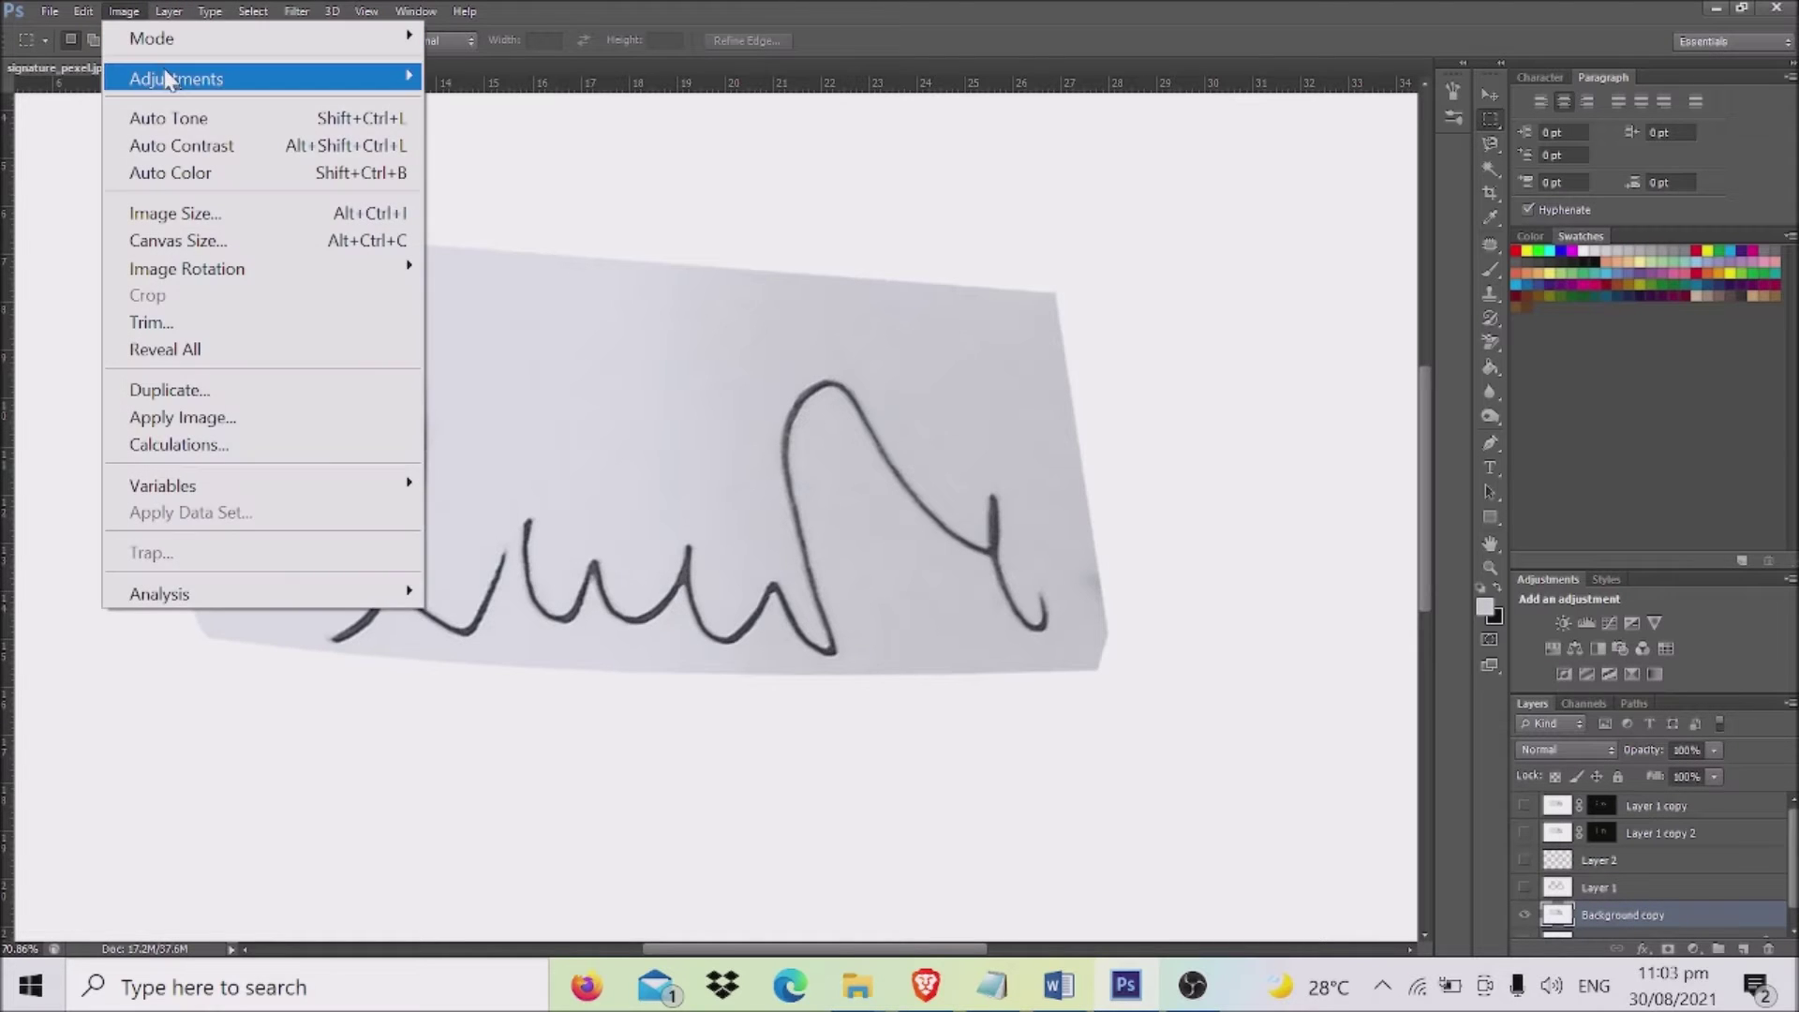
{"action": "mouse_move", "coordinate": [166, 77]}
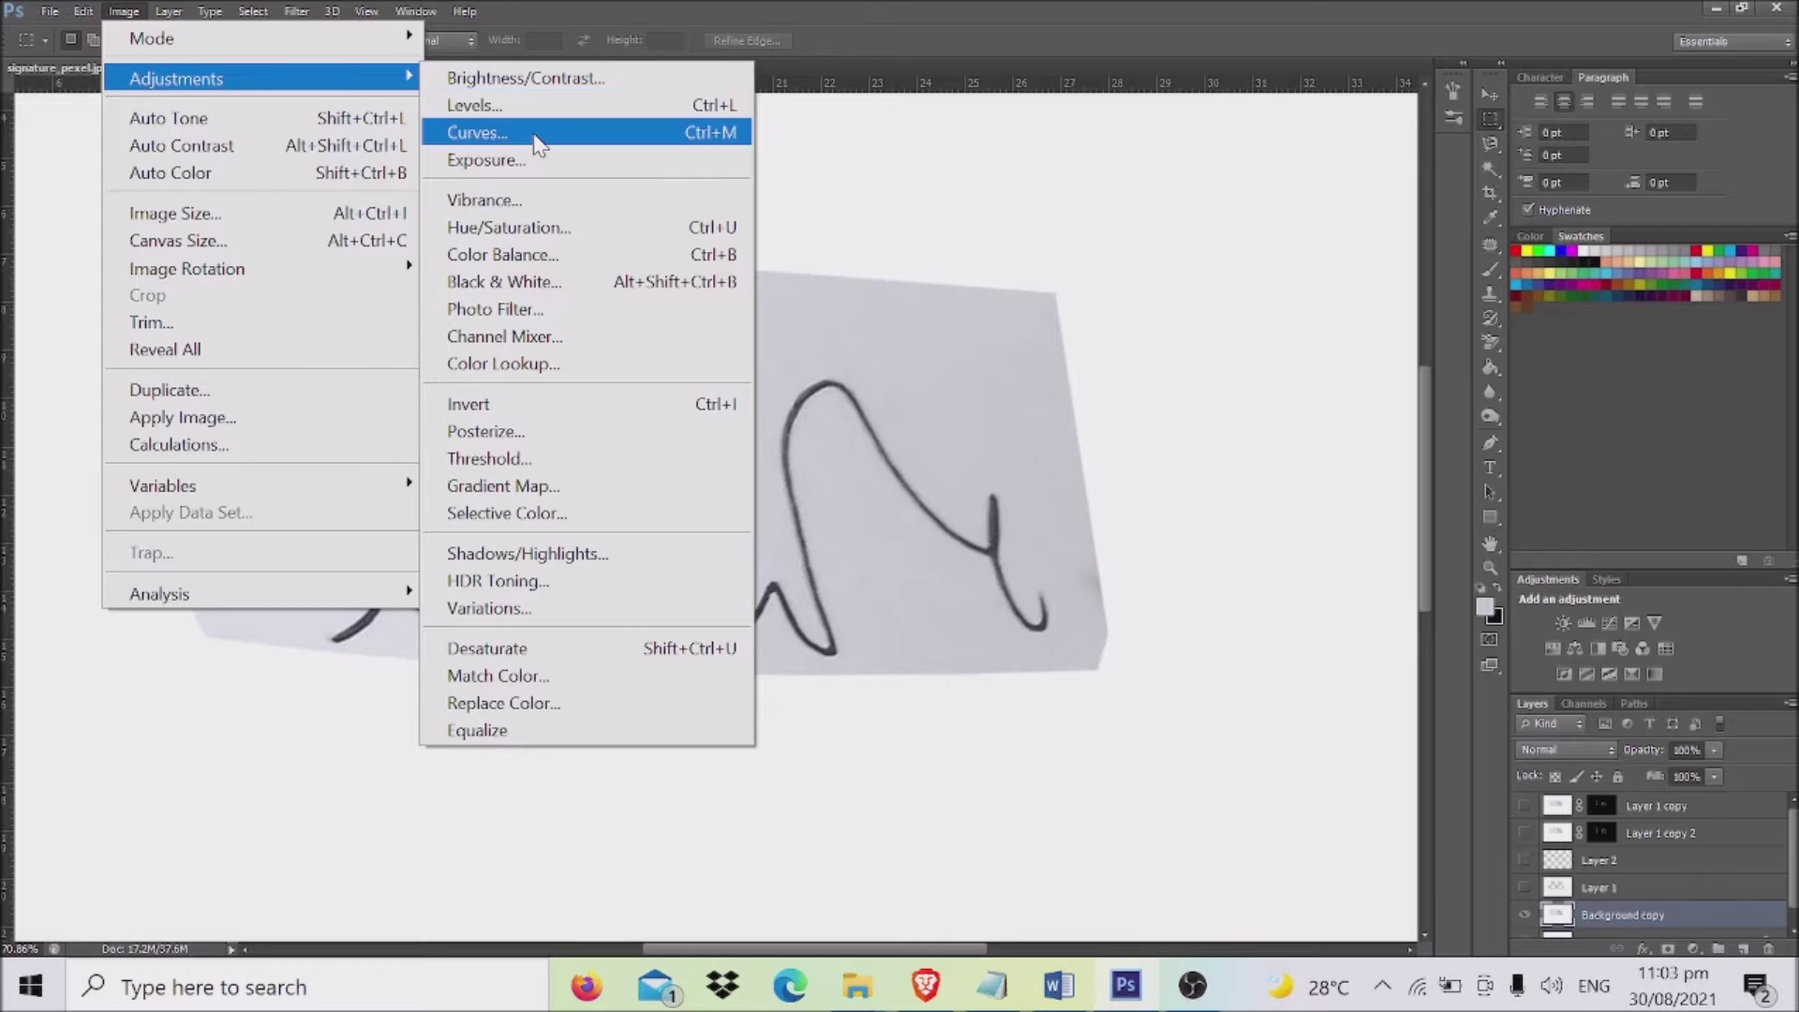
{"action": "left_click", "coordinate": [480, 132]}
{"action": "left_click_drag", "start_coordinate": [1142, 534], "coordinate": [1111, 525]}
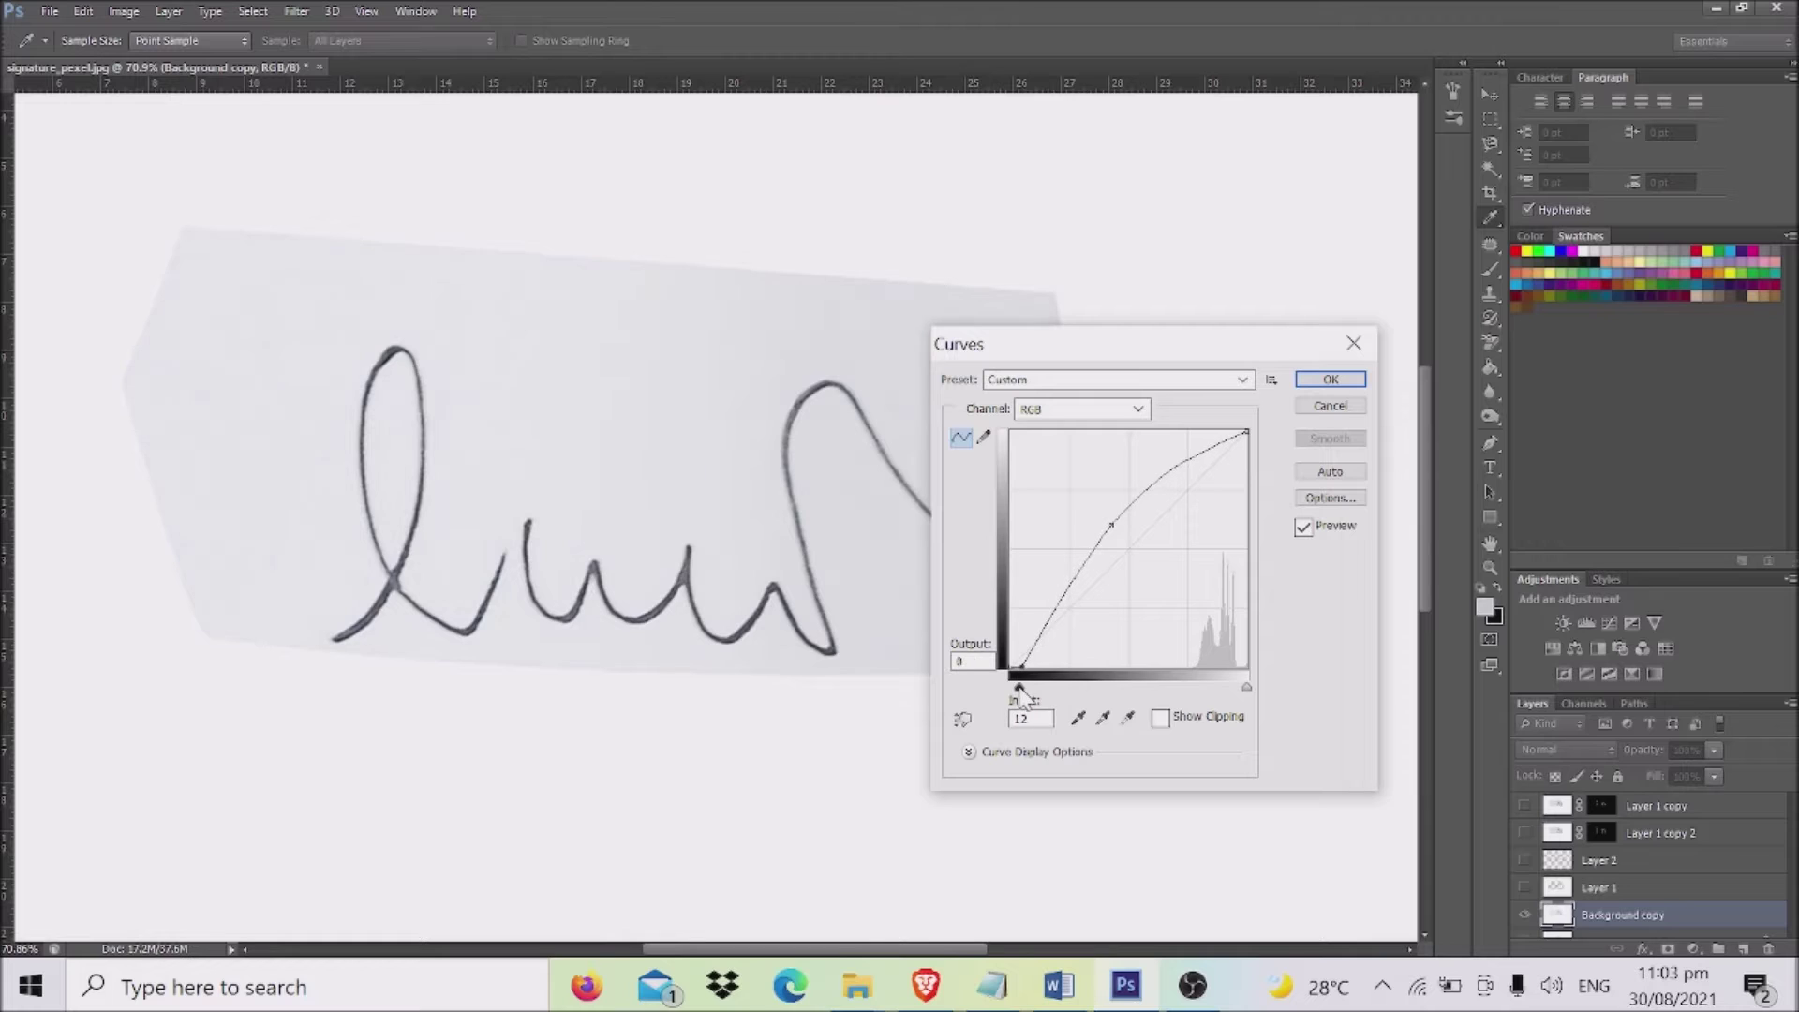
{"action": "left_click_drag", "start_coordinate": [1248, 690], "coordinate": [1216, 690]}
{"action": "left_click_drag", "start_coordinate": [1214, 440], "coordinate": [1169, 453]}
{"action": "mouse_move", "coordinate": [1111, 524]}
{"action": "left_mouse_down"}
{"action": "mouse_move", "coordinate": [1101, 511]}
{"action": "mouse_move", "coordinate": [1134, 546]}
{"action": "left_mouse_up"}
{"action": "mouse_move", "coordinate": [1141, 345]}
{"action": "left_mouse_down"}
{"action": "mouse_move", "coordinate": [1302, 705]}
{"action": "mouse_move", "coordinate": [1237, 204]}
{"action": "left_mouse_up"}
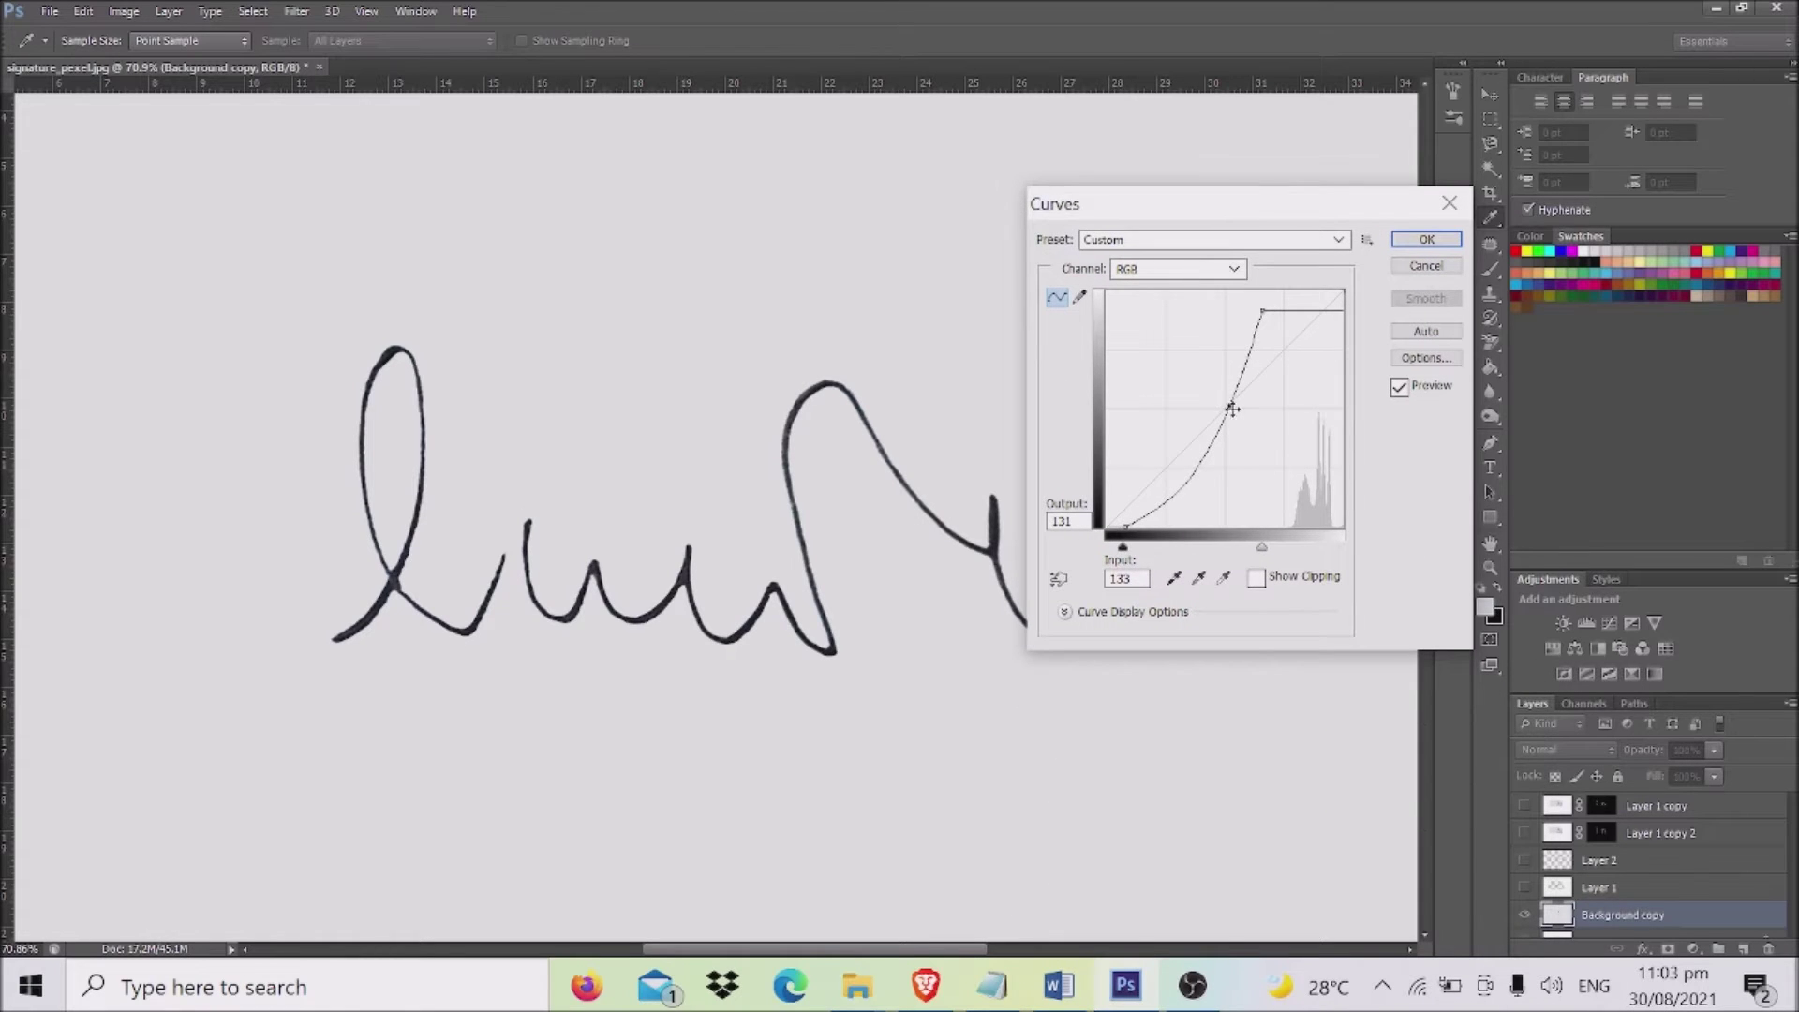
{"action": "left_click_drag", "start_coordinate": [1232, 403], "coordinate": [1234, 407]}
{"action": "left_click", "coordinate": [1413, 242]}
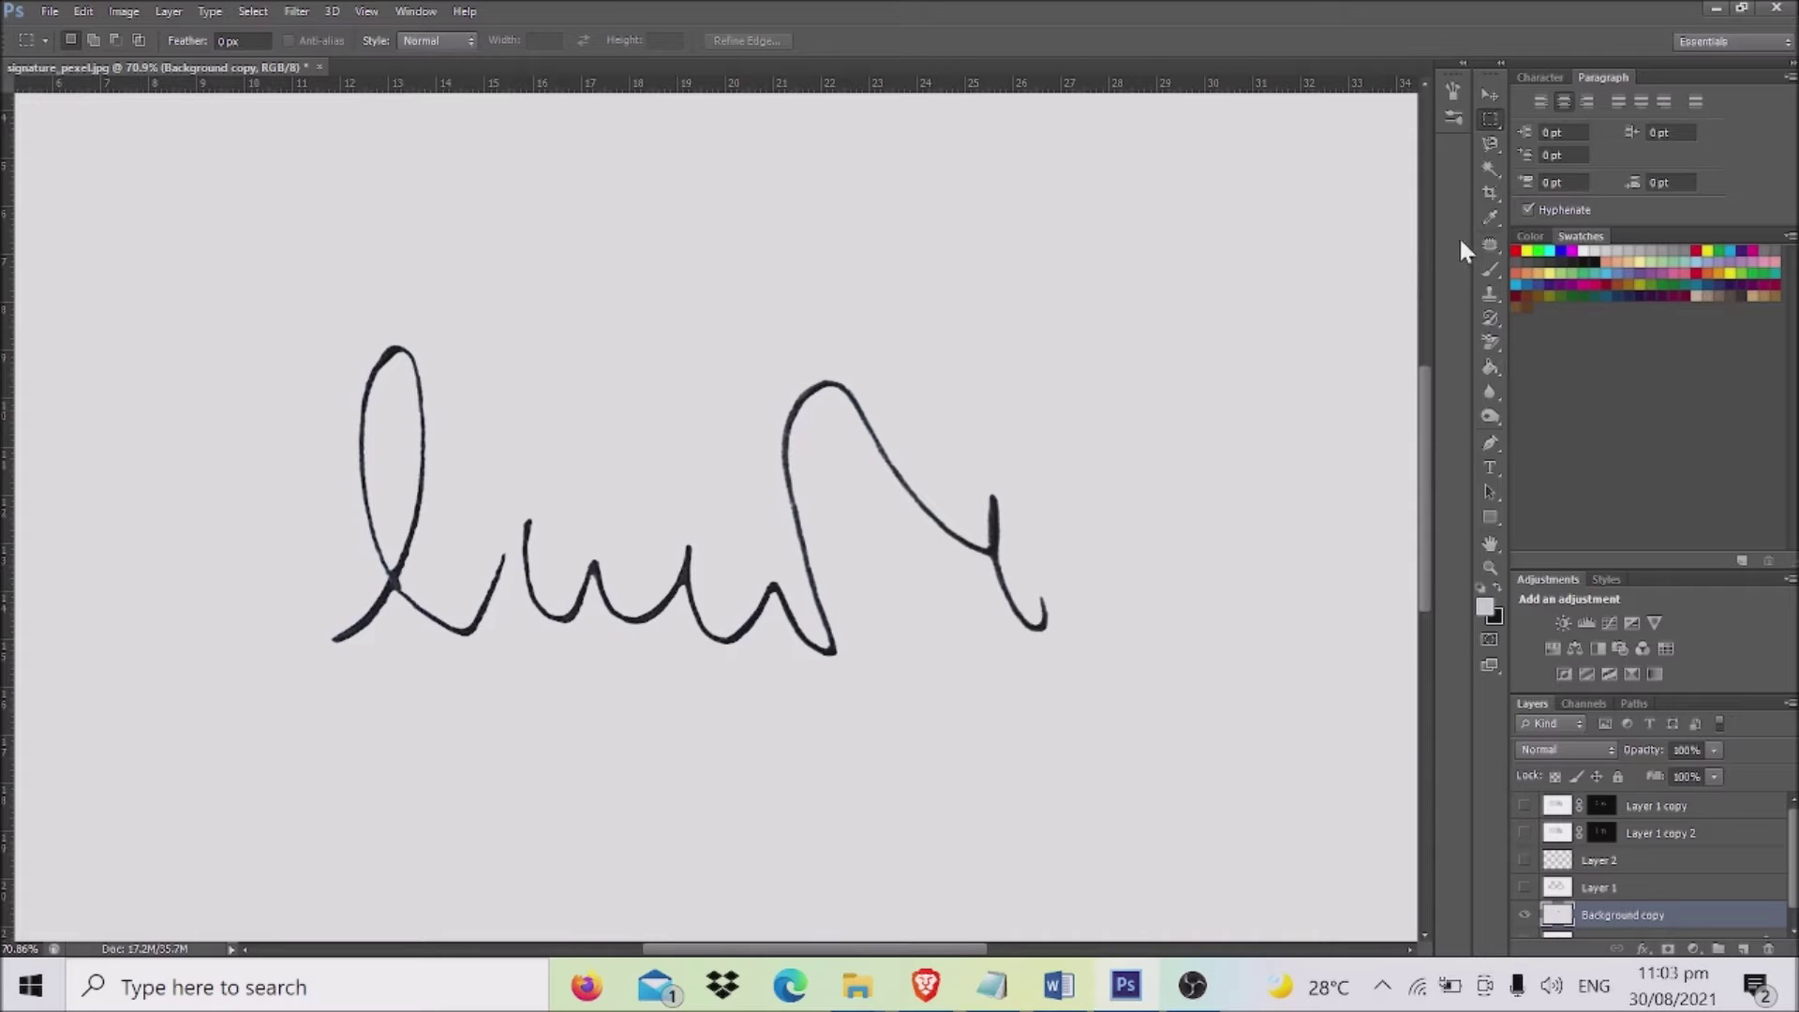
Select the paper background on Background copy with the Magic Wand at tolerance 32, and invert the selection to the signature strokes.
{"action": "left_click", "coordinate": [1491, 168]}
{"action": "left_click", "coordinate": [476, 441]}
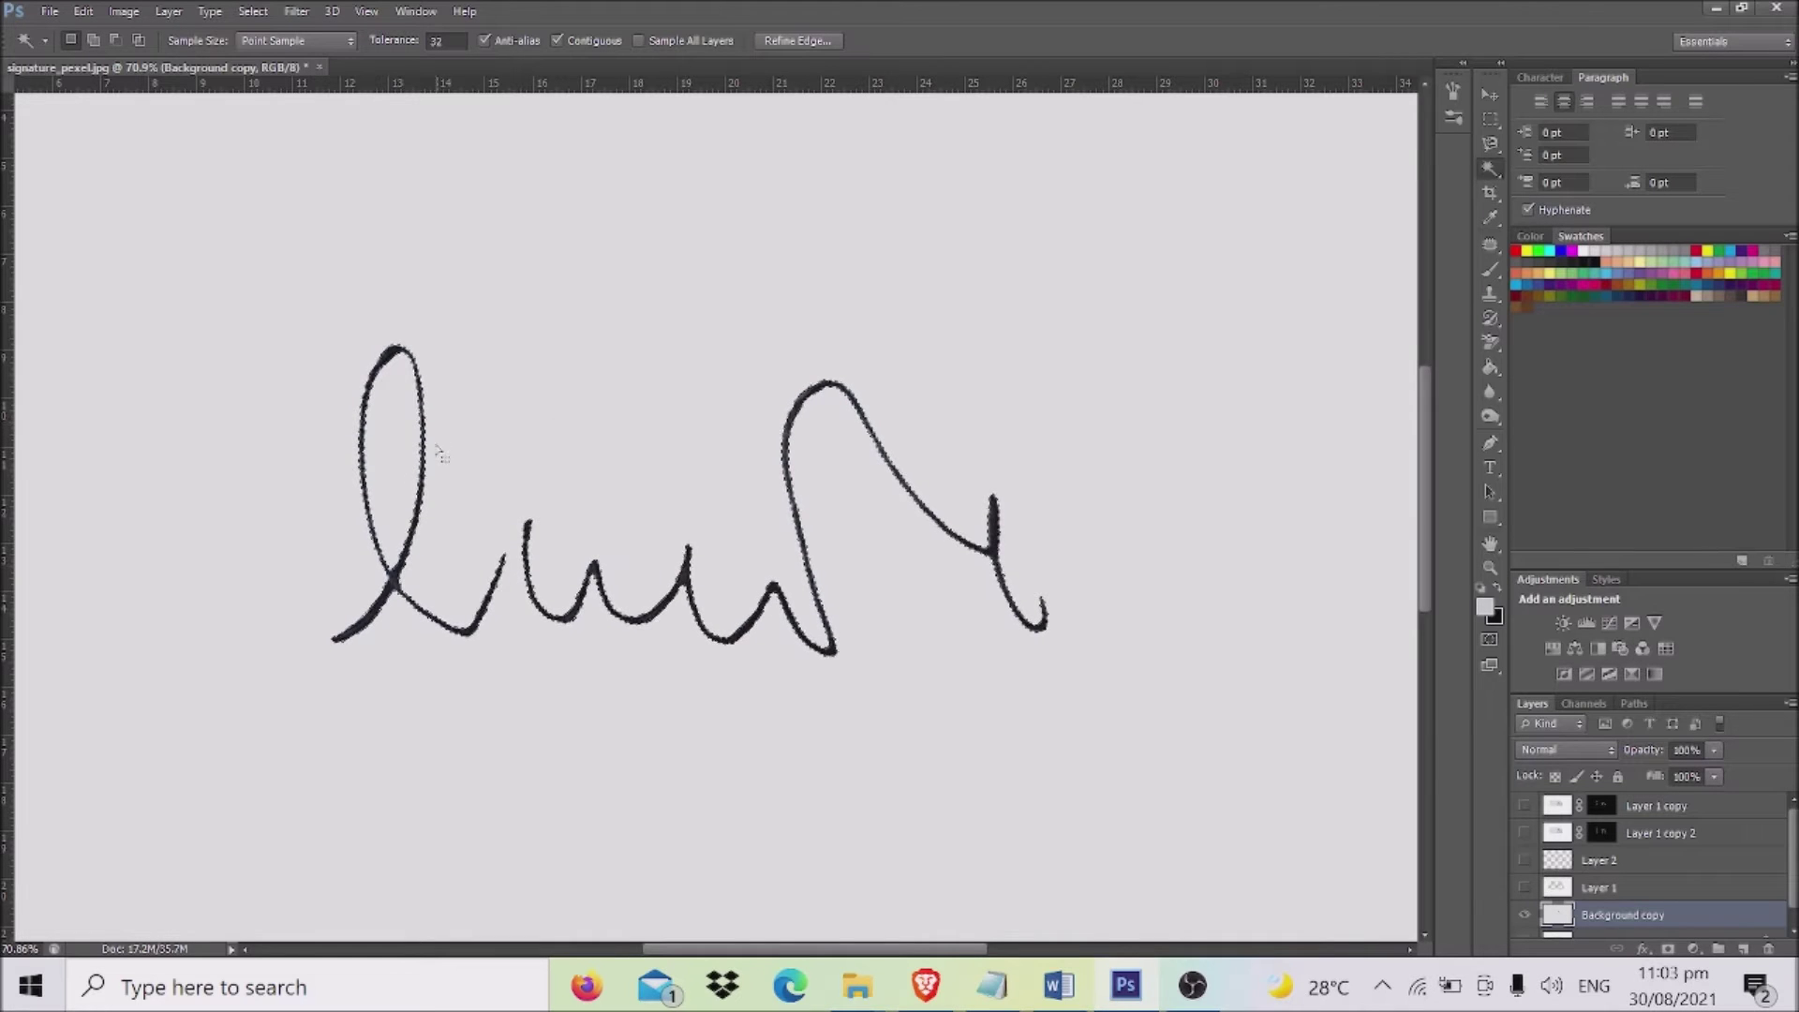
{"action": "right_click", "coordinate": [554, 416]}
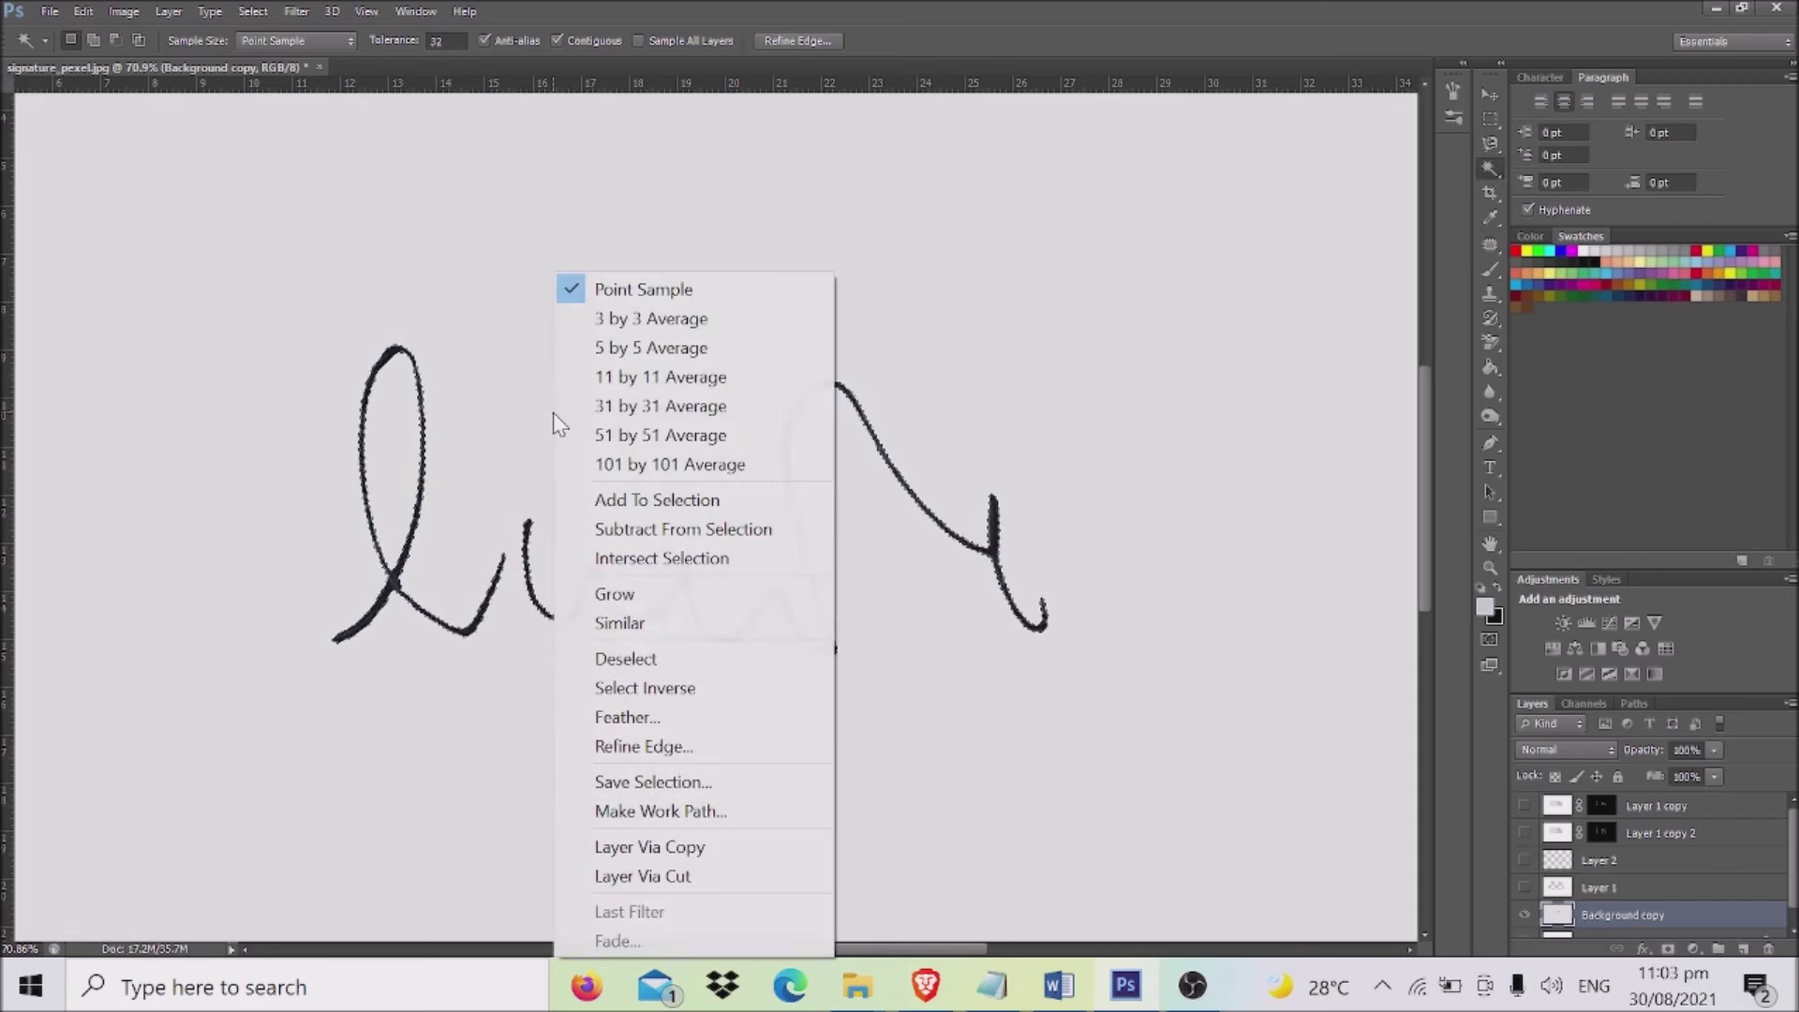
{"action": "left_click", "coordinate": [646, 687]}
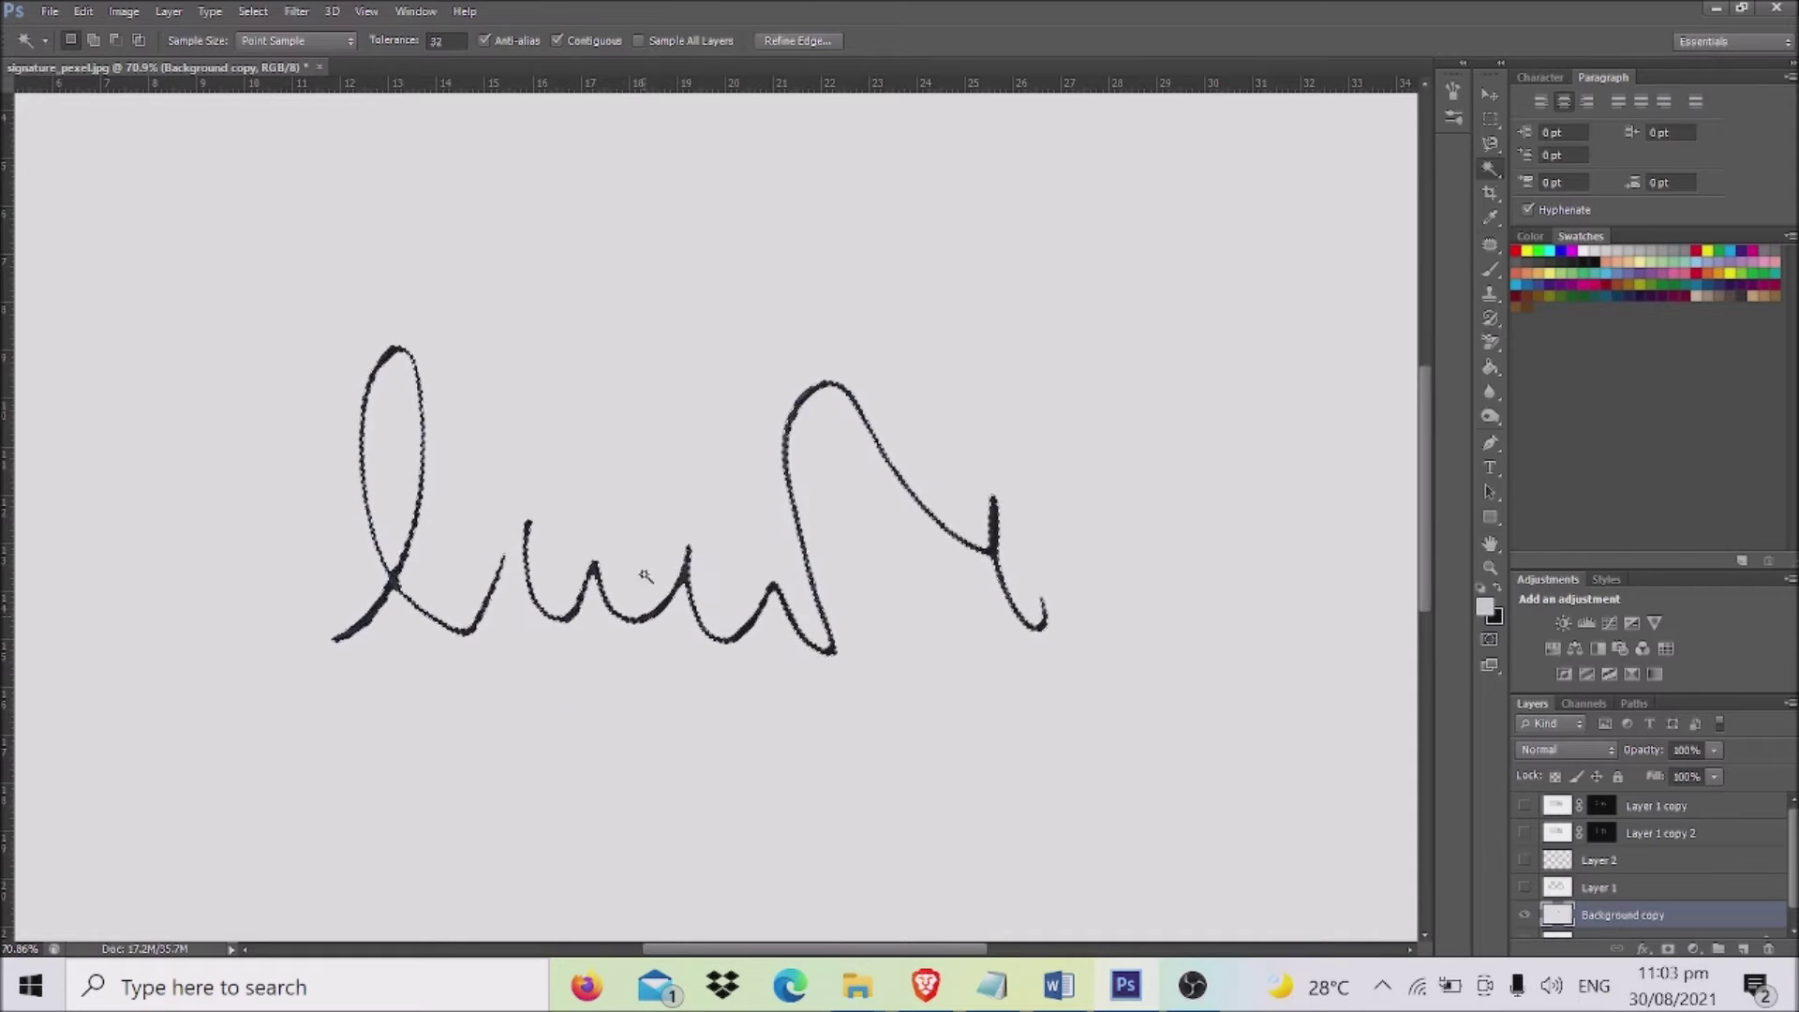
Refine the signature selection's edge with Smooth 2 and output it to a new layer with a layer mask.
{"action": "right_click", "coordinate": [630, 439]}
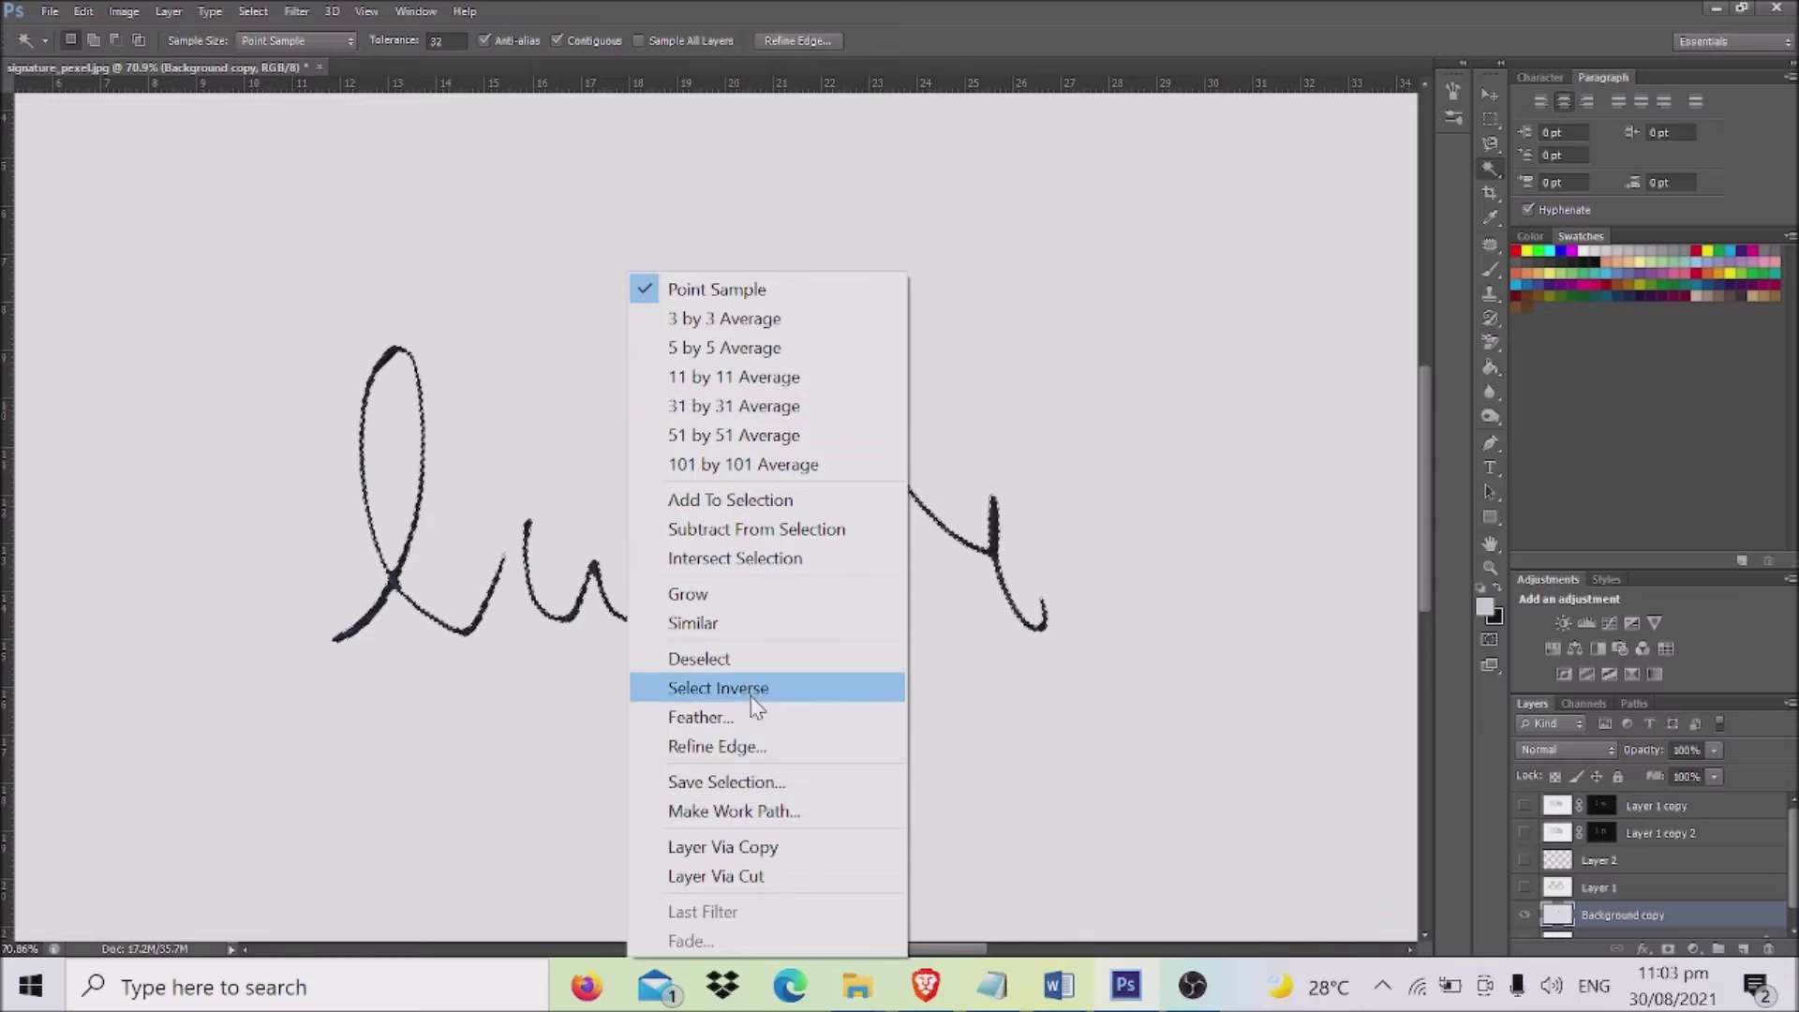
{"action": "left_click", "coordinate": [740, 747]}
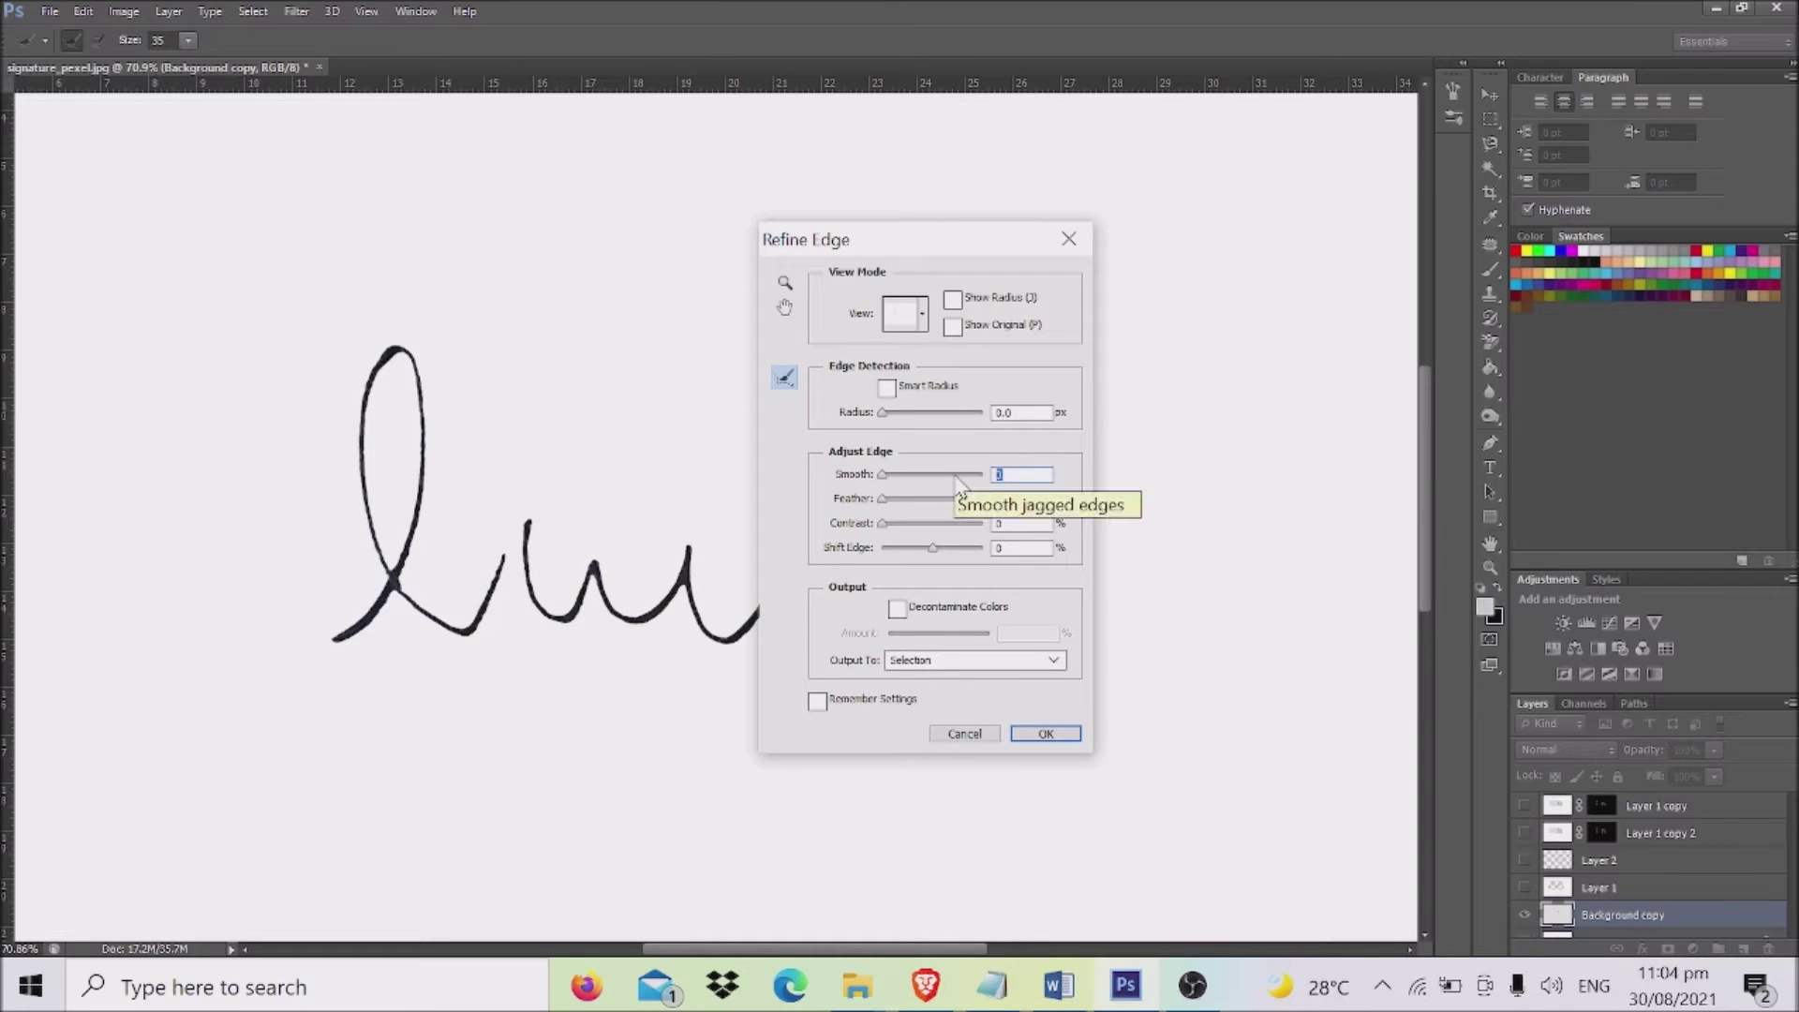
{"action": "type", "text": "2"}
{"action": "left_click", "coordinate": [1005, 662]}
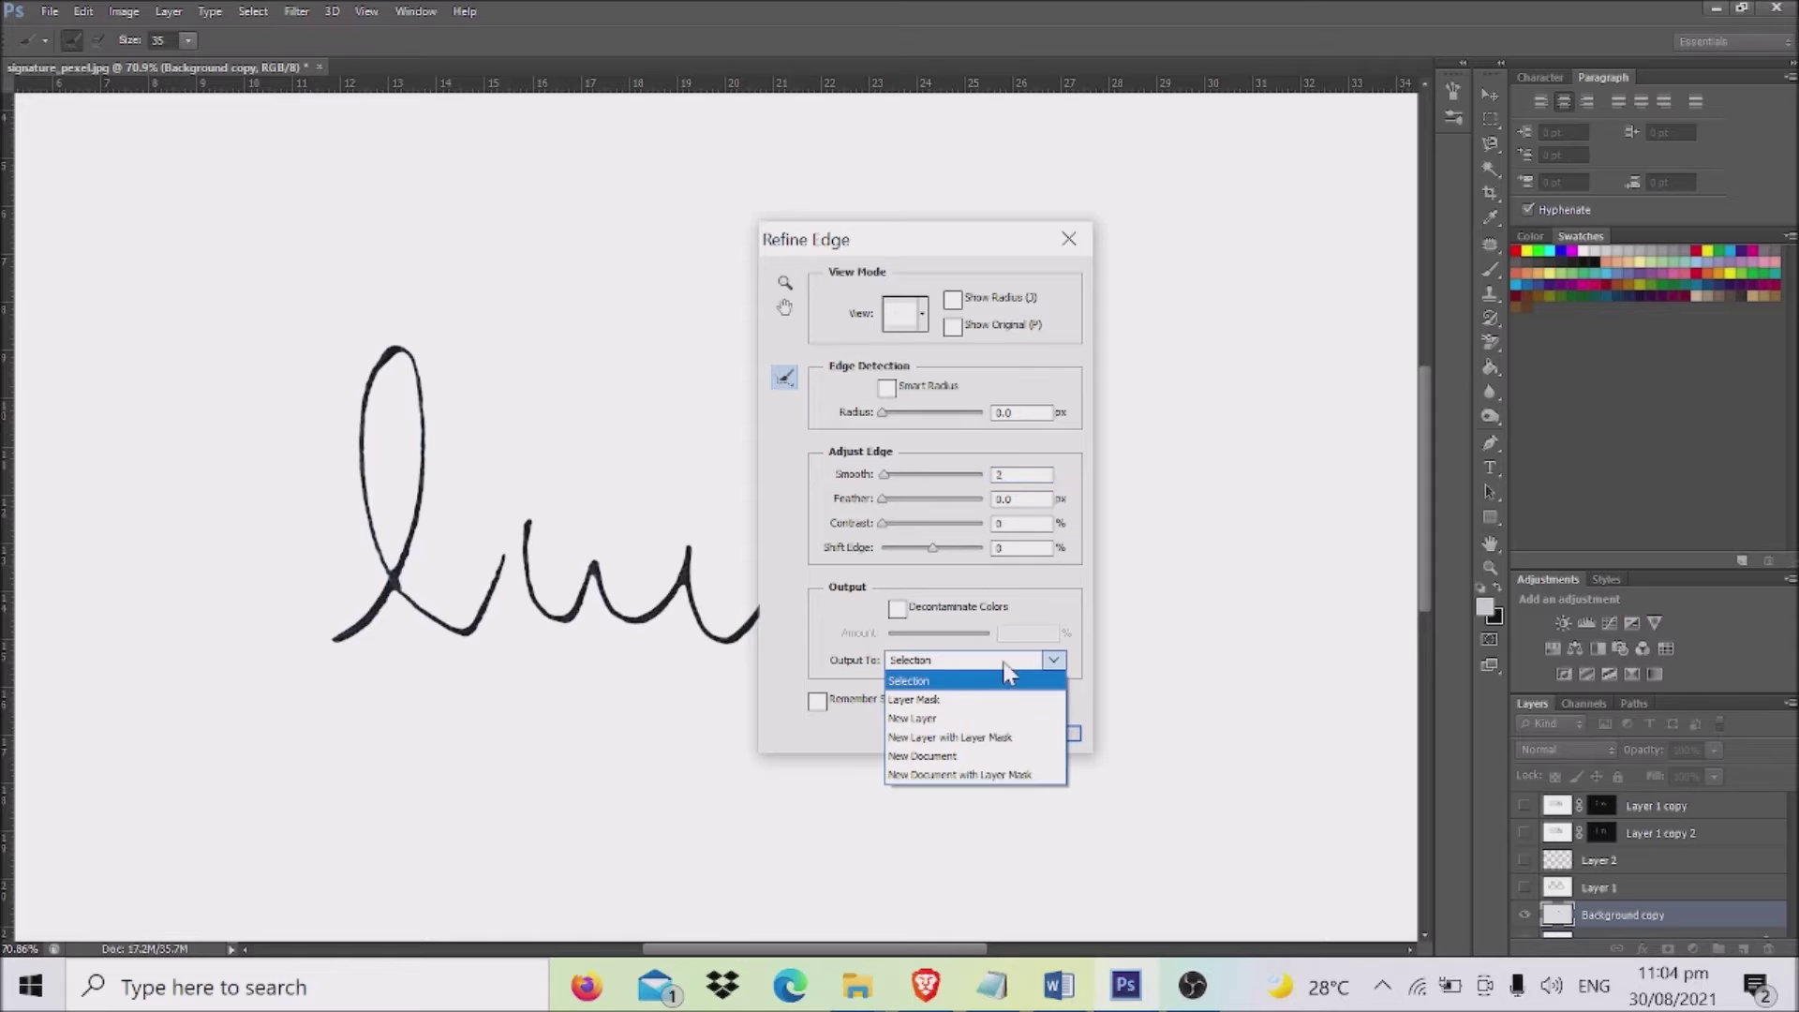
{"action": "left_click", "coordinate": [986, 736]}
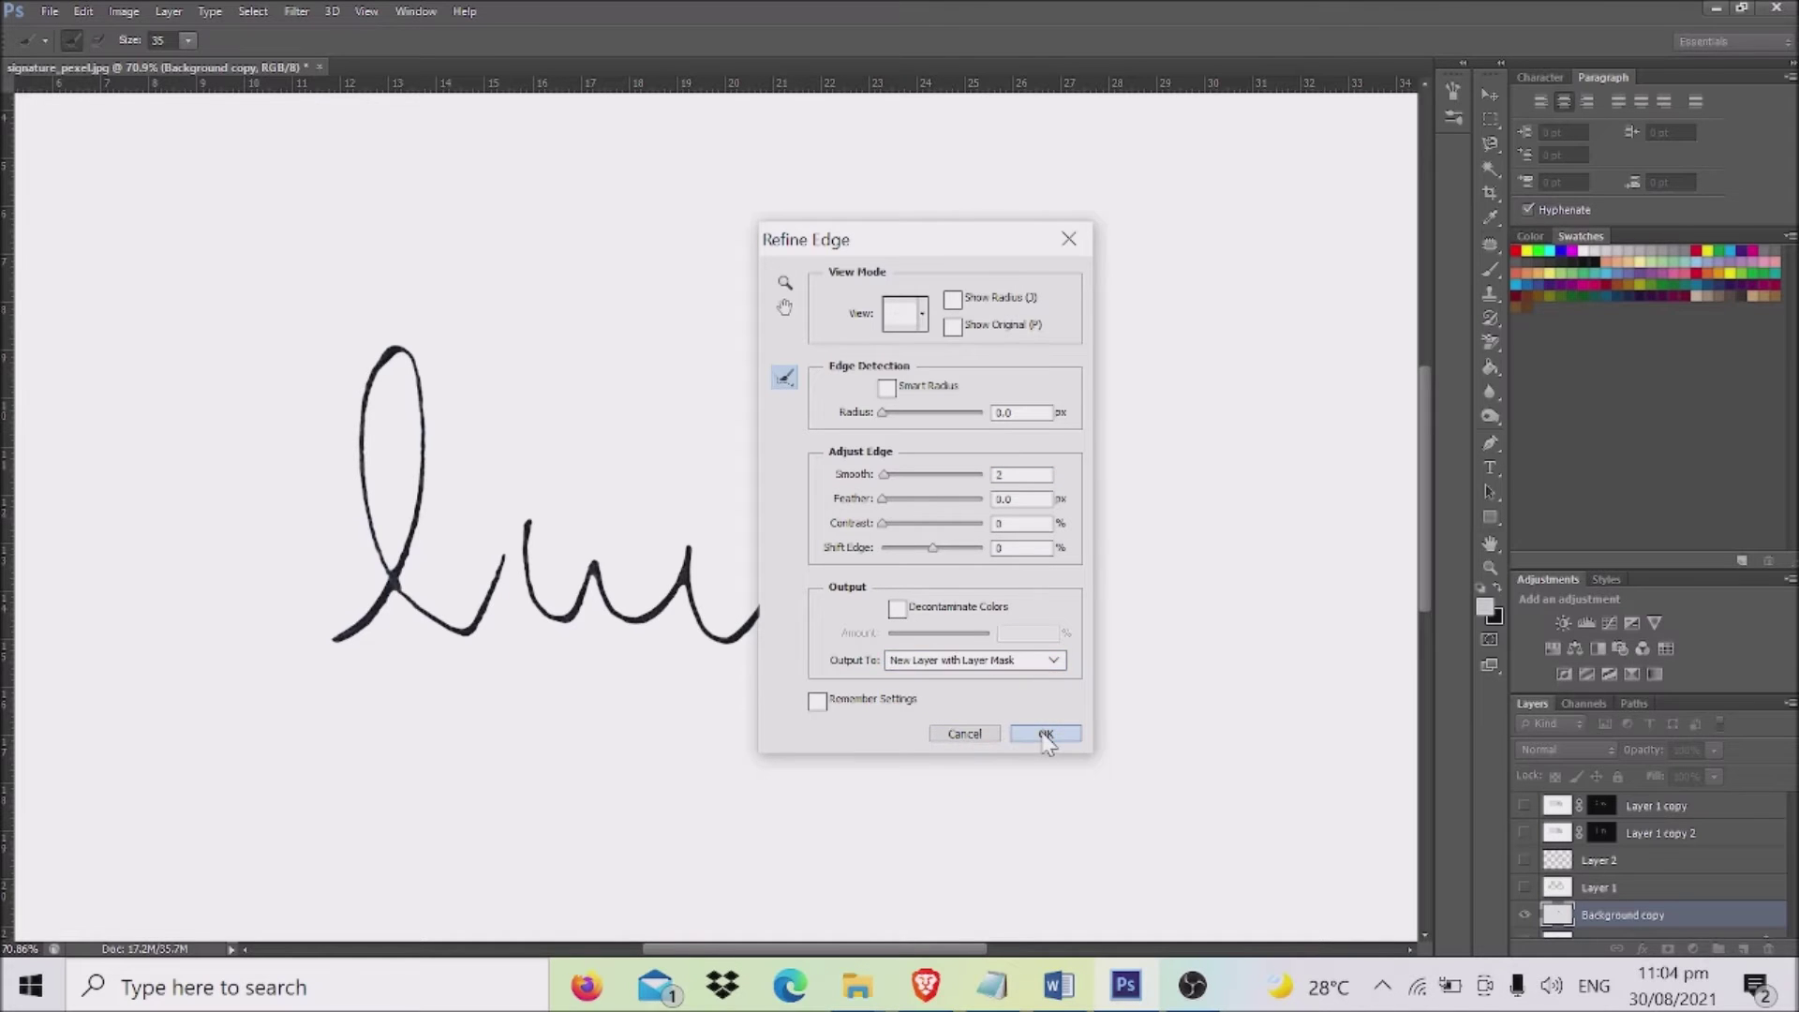
{"action": "left_click", "coordinate": [1051, 733]}
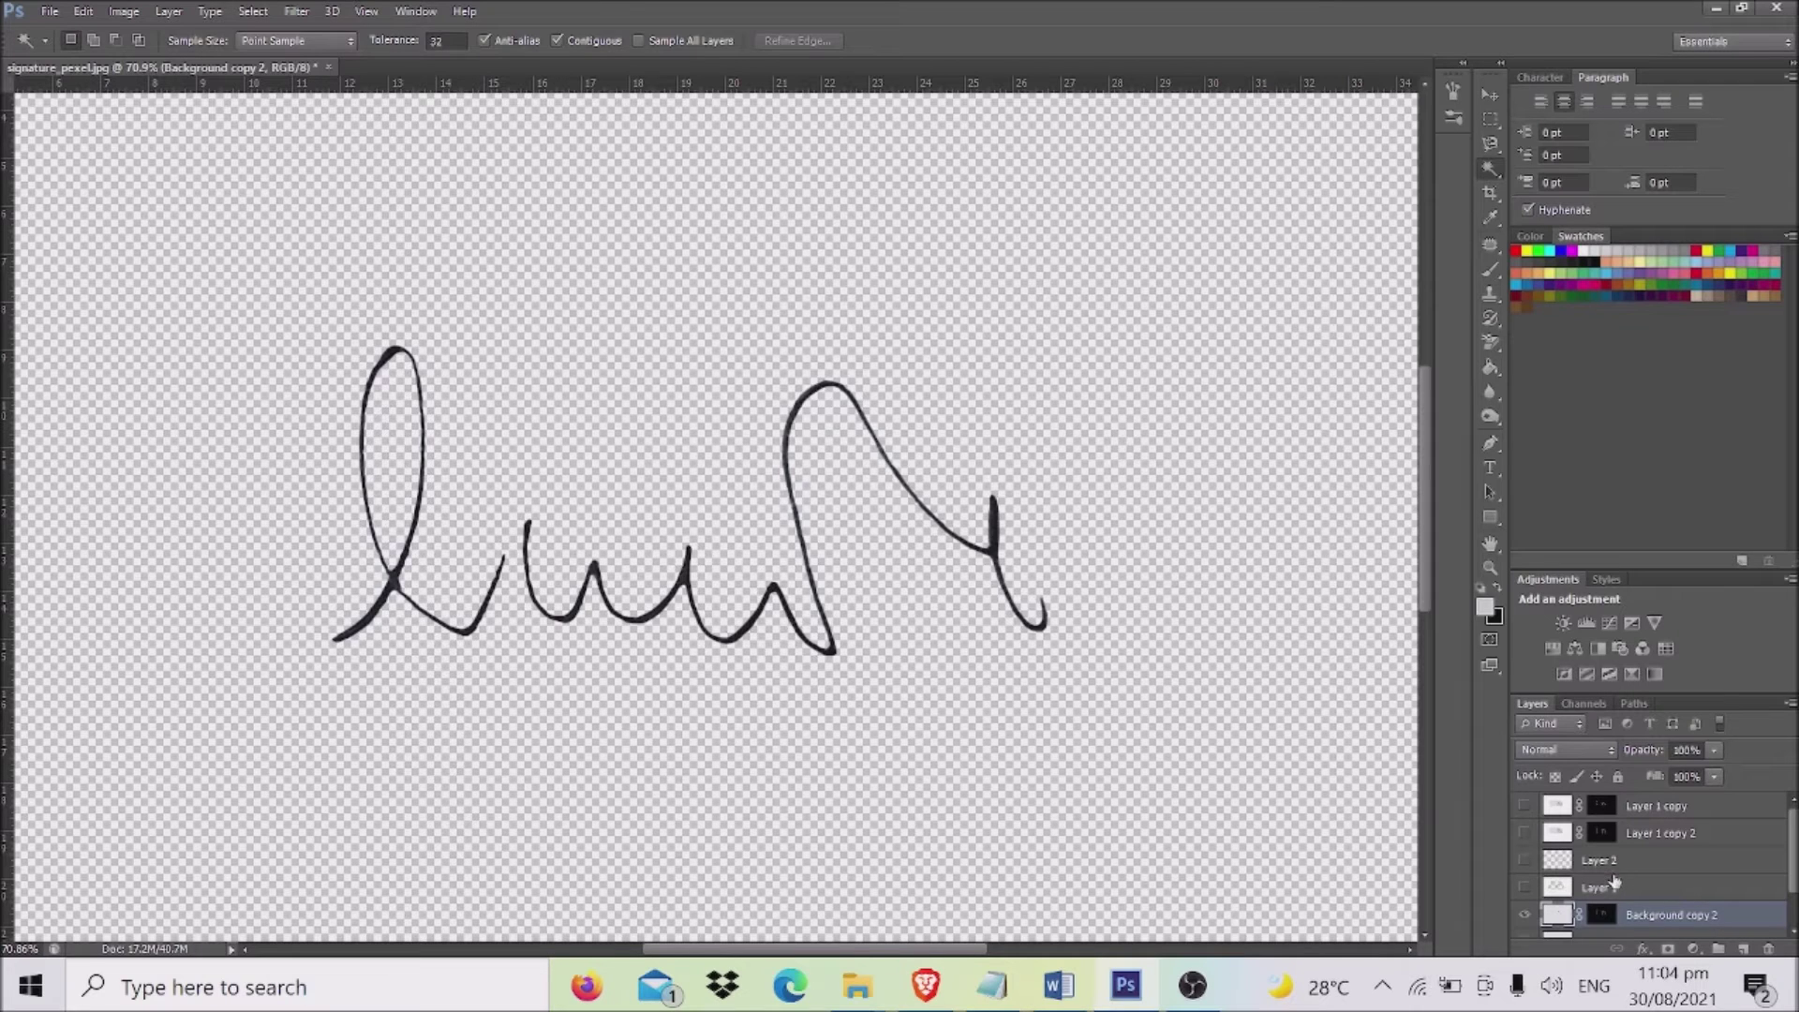
{"action": "scroll", "coordinate": [1614, 881], "scroll_direction": "down", "scroll_amount": 2}
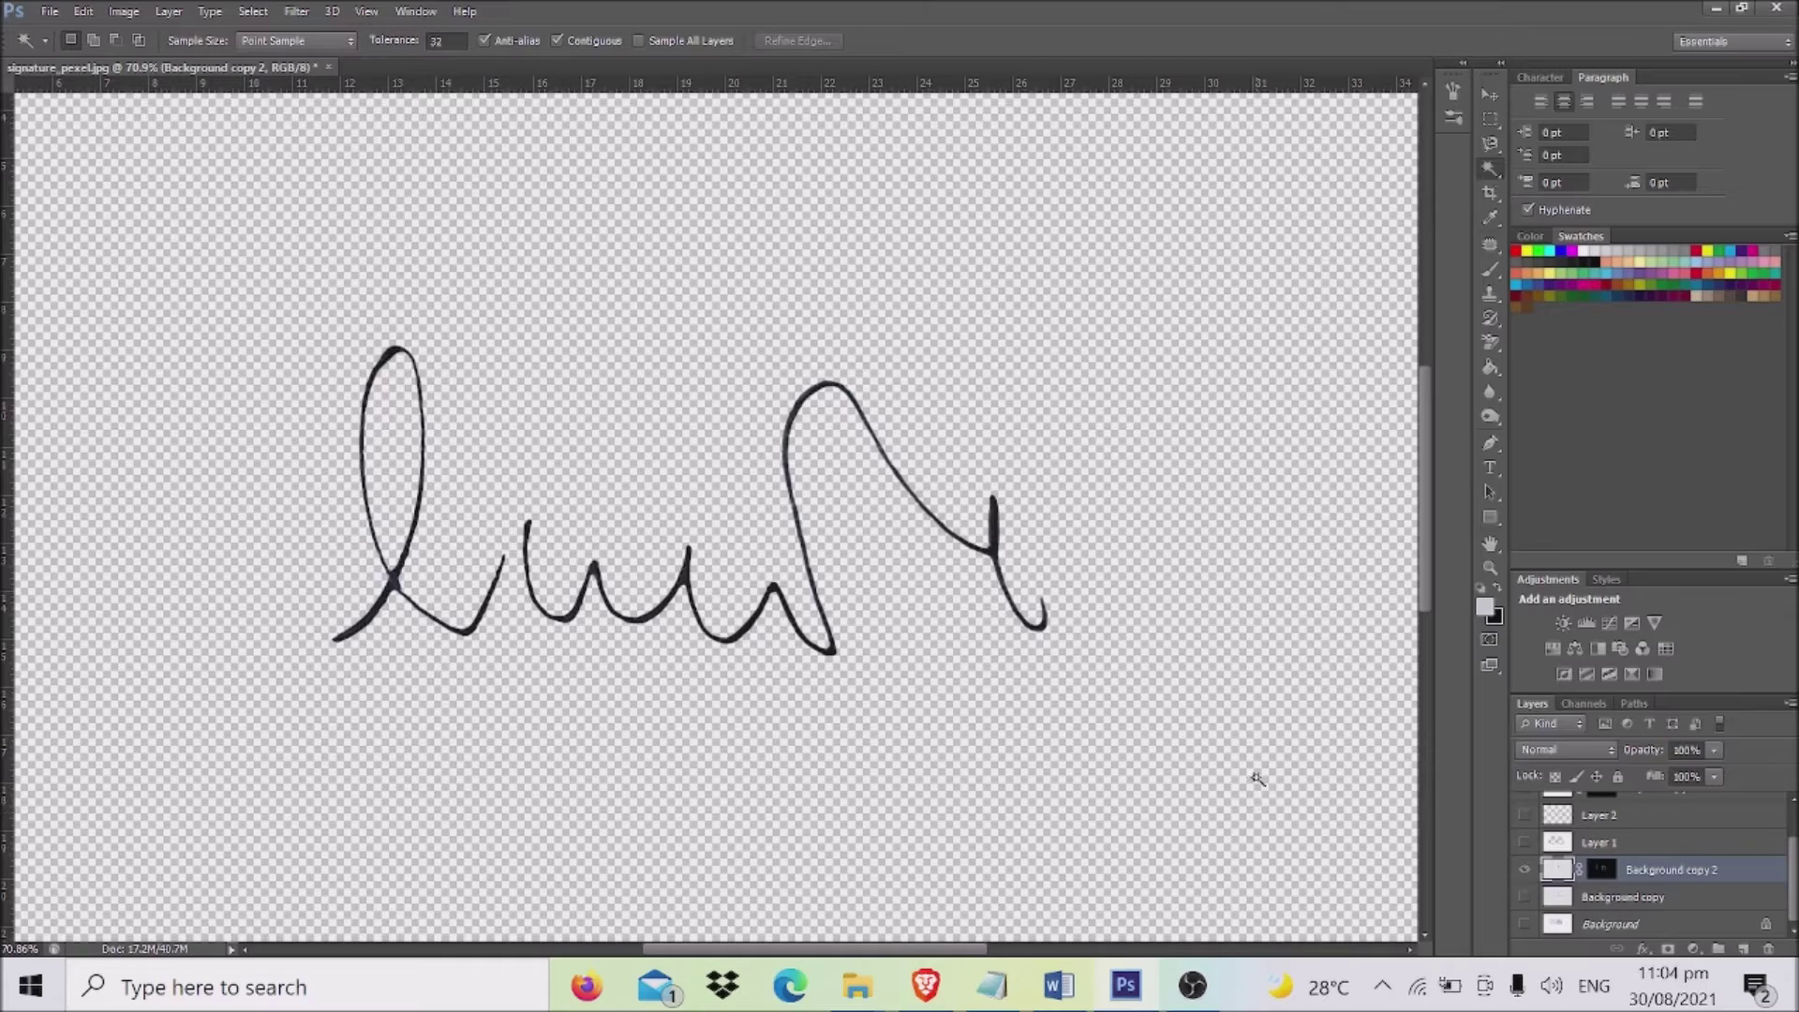
{"action": "left_click_drag", "start_coordinate": [1424, 453], "coordinate": [1421, 476]}
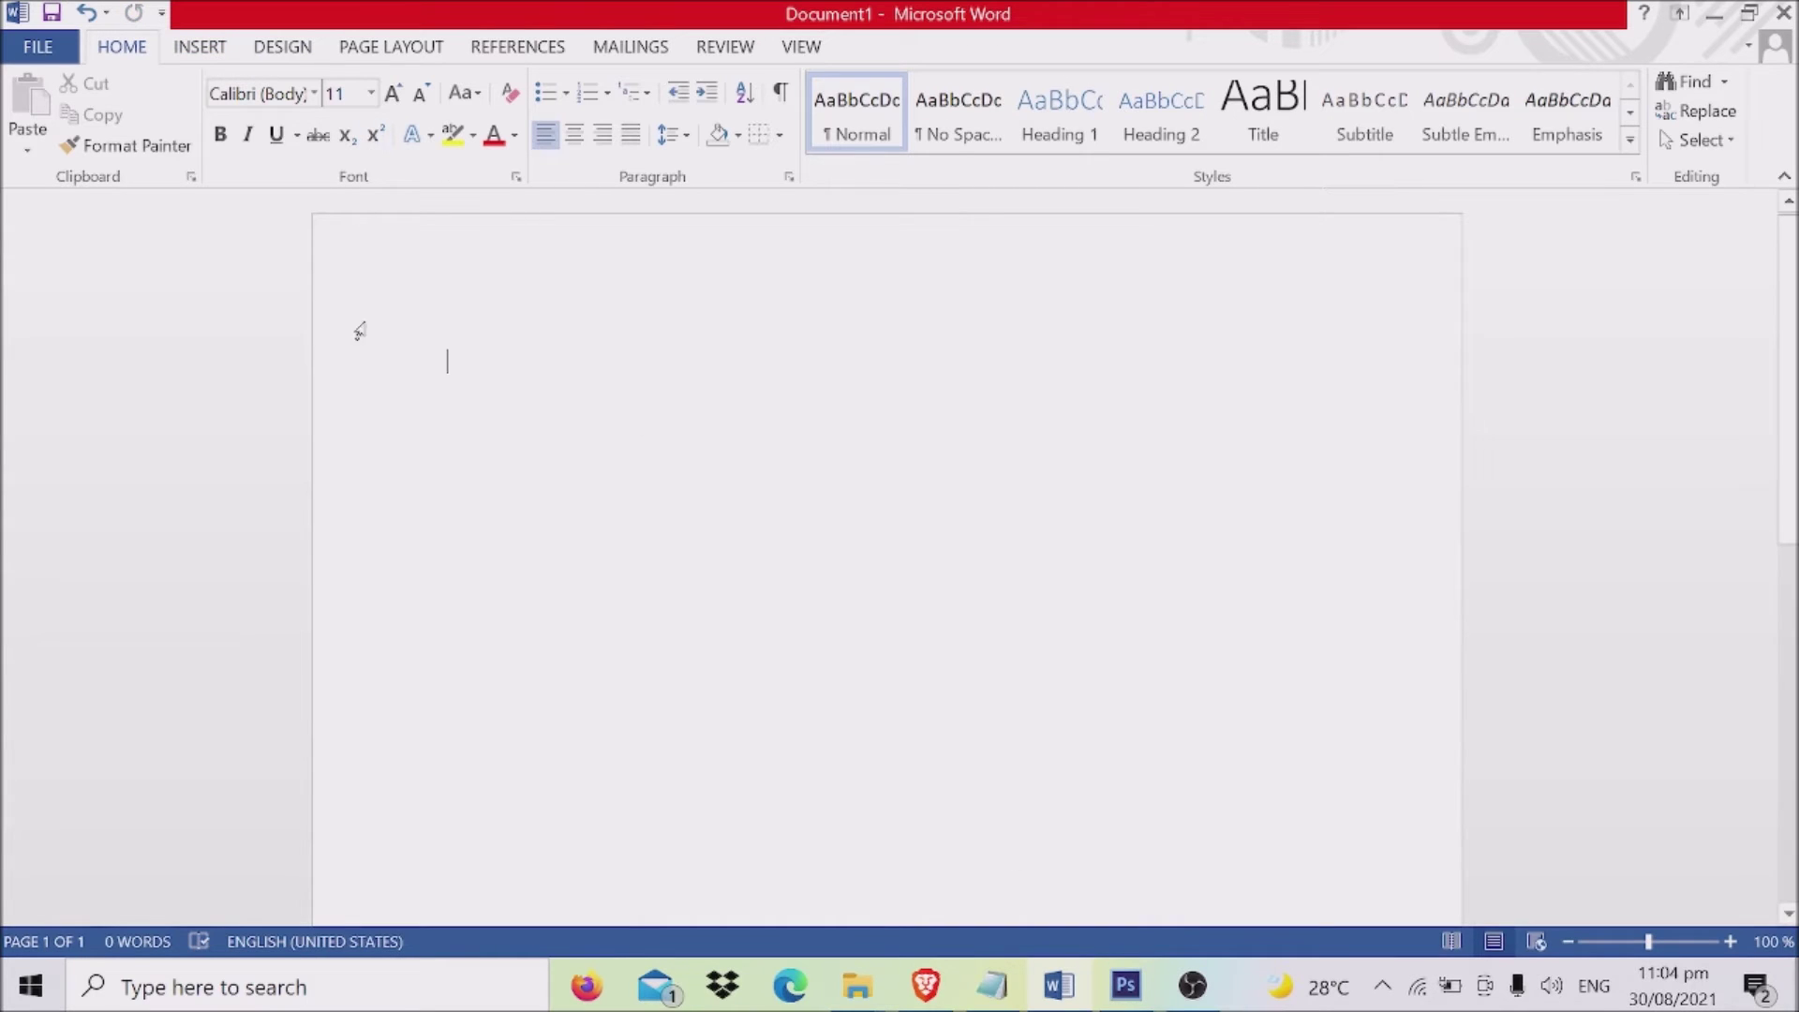
Switch to Word and insert the picture signature_pexel.jpg from Data (D:) into the blank document.
{"action": "left_click", "coordinate": [199, 49]}
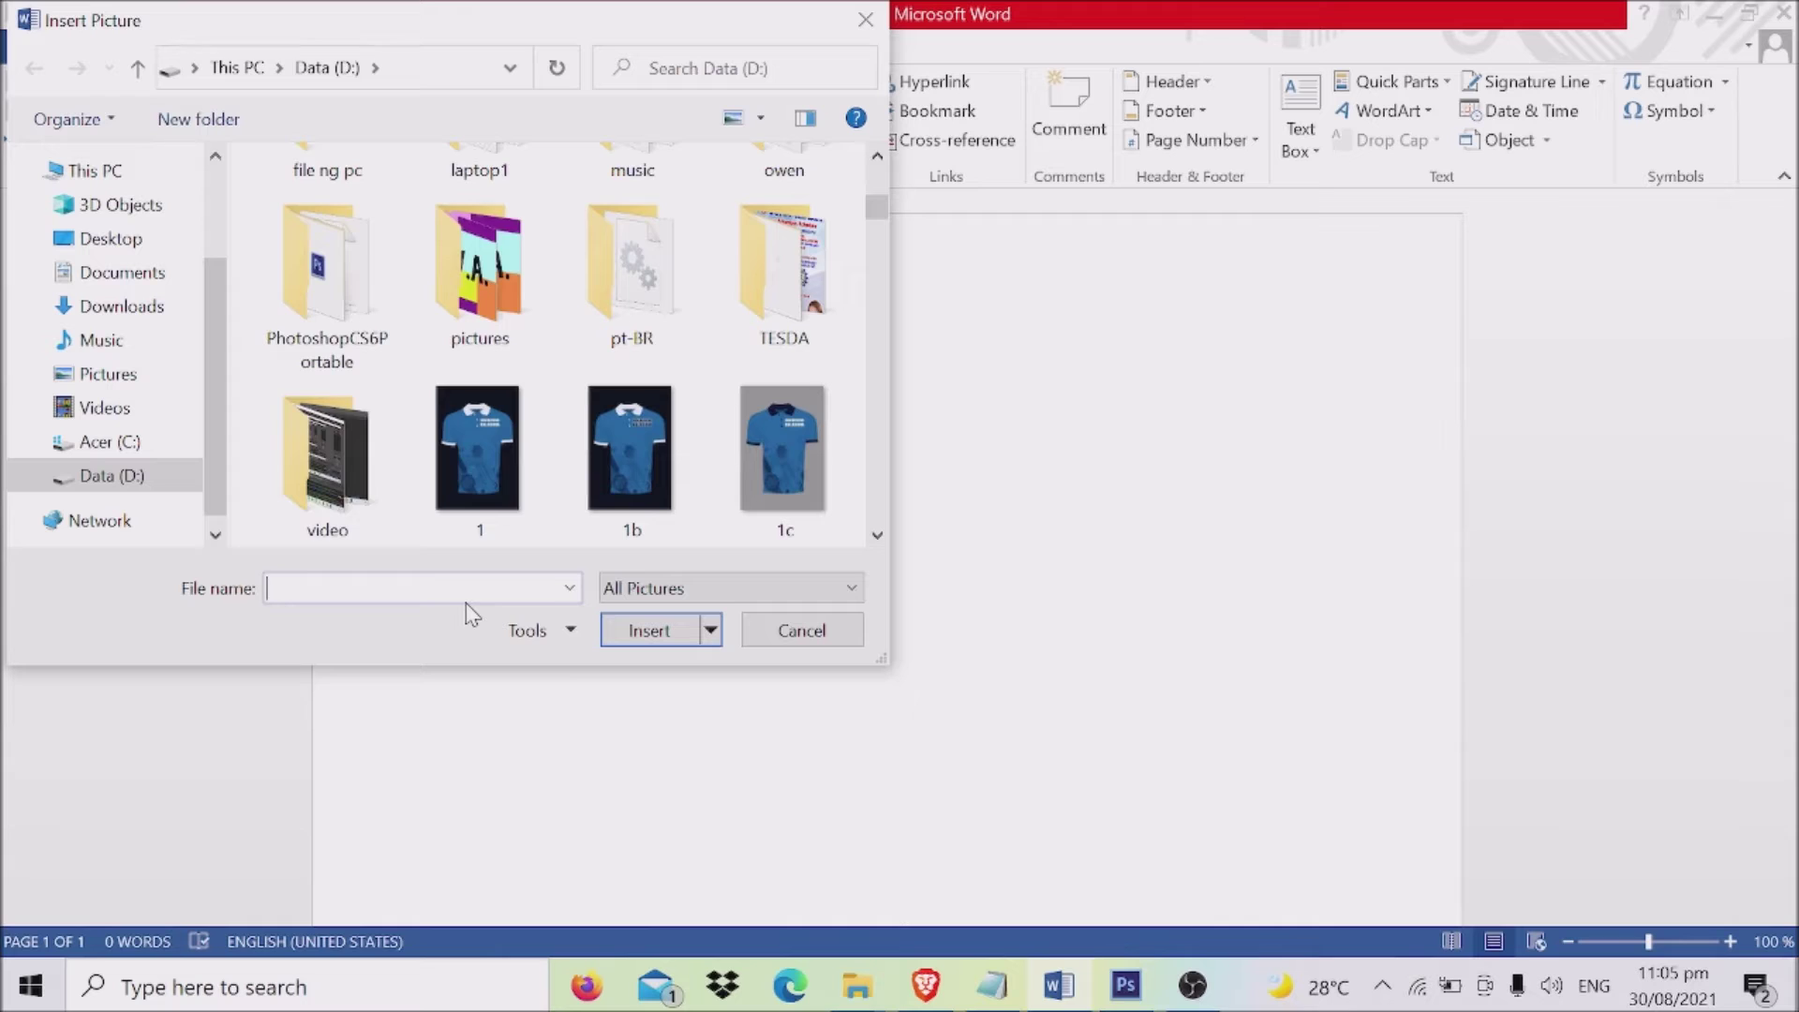
{"action": "type", "text": "sign"}
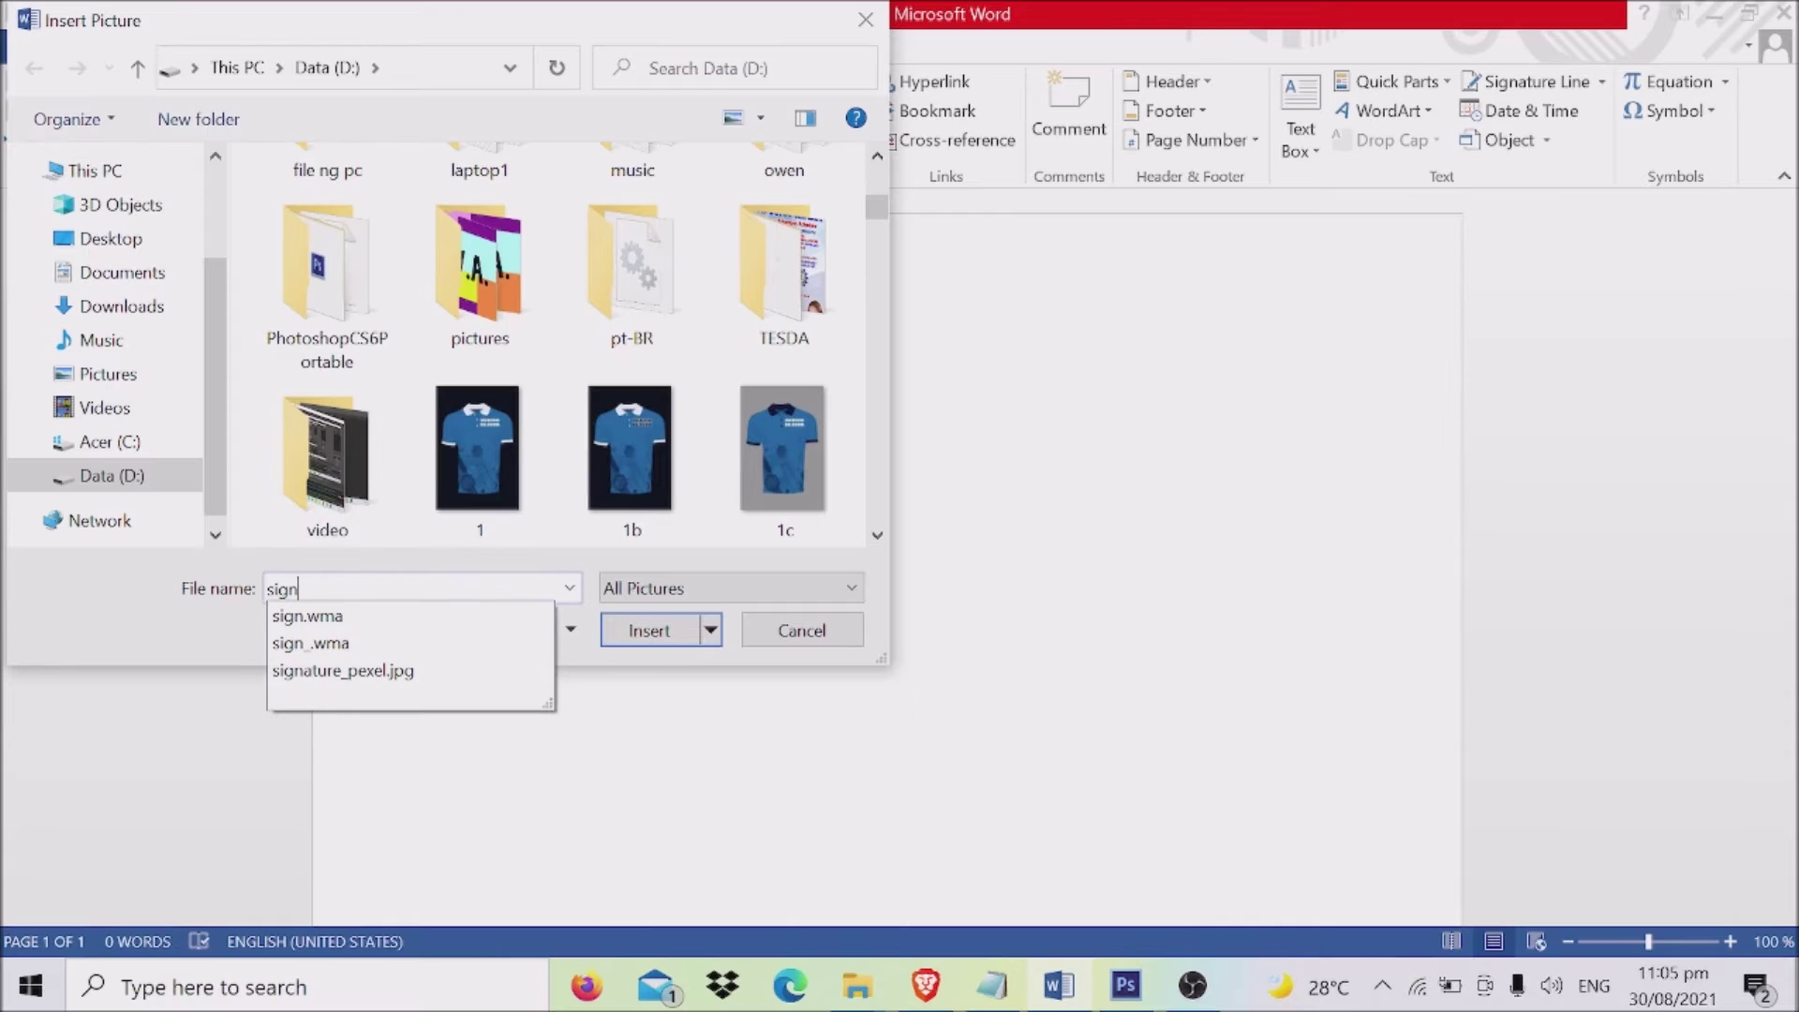
{"action": "left_click", "coordinate": [405, 671]}
{"action": "left_click", "coordinate": [648, 631]}
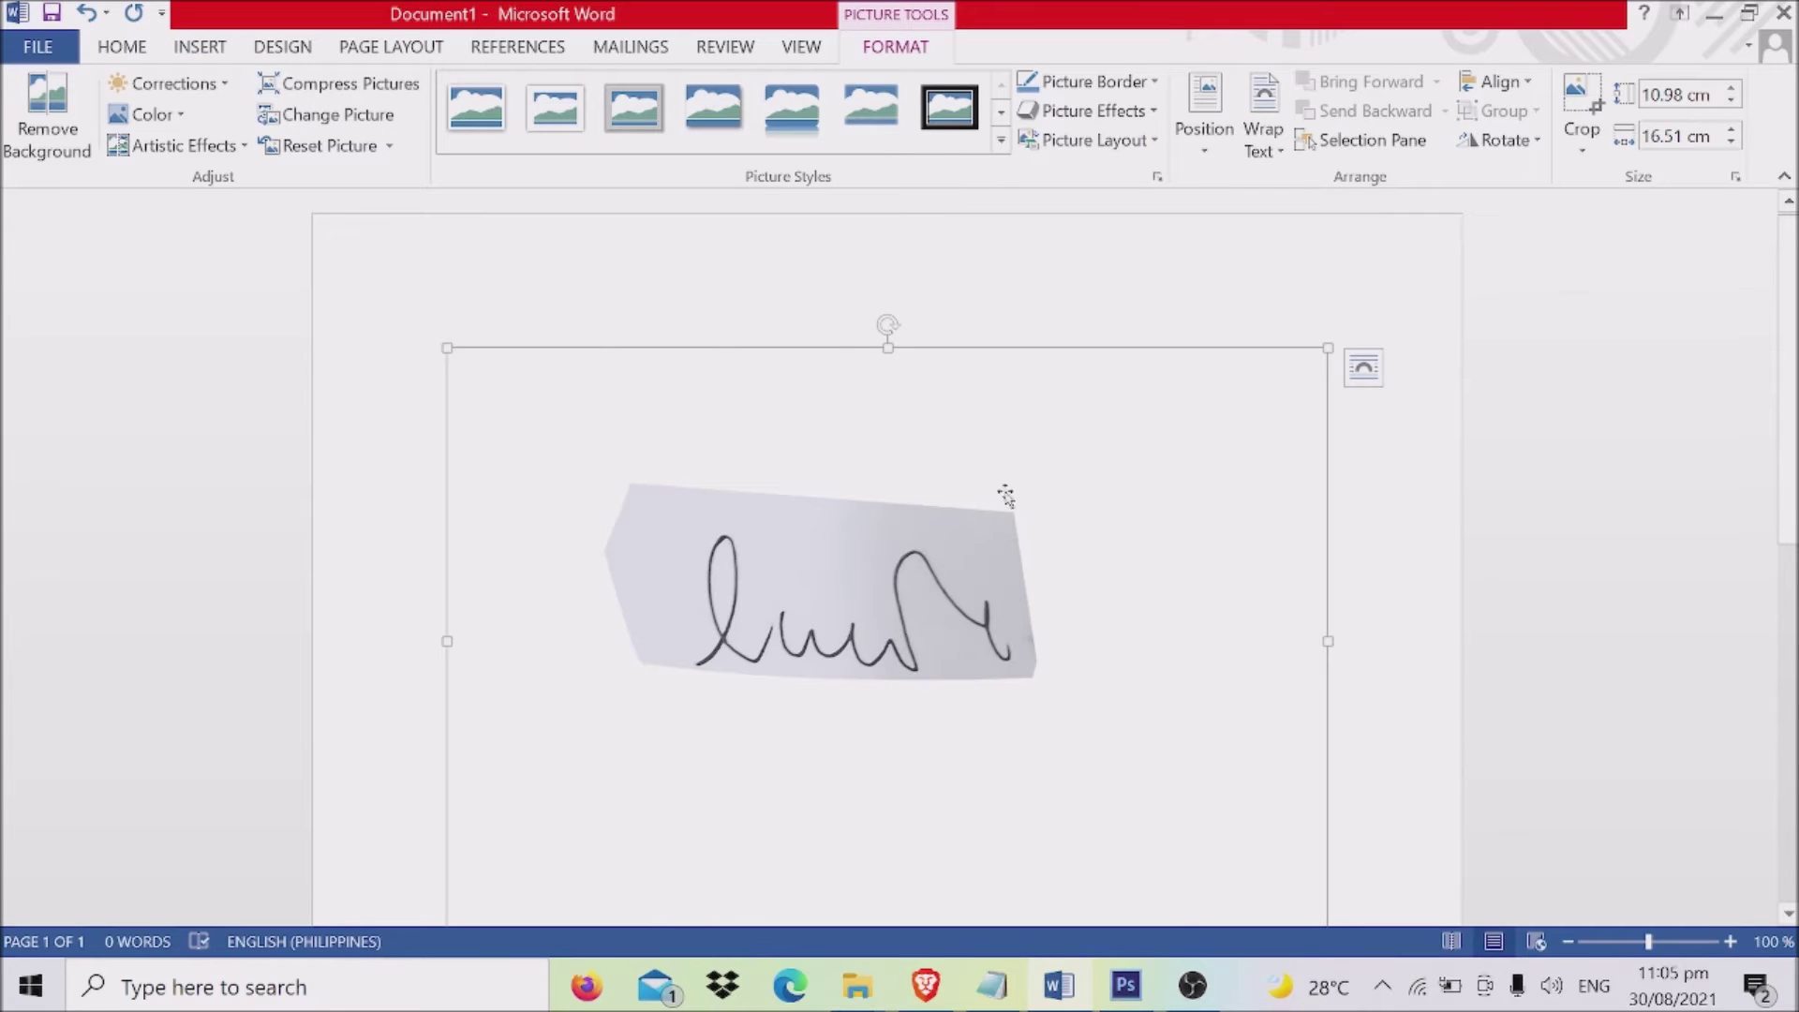
Set the inserted picture's text wrapping to Through and move it toward the page's right edge.
{"action": "right_click", "coordinate": [800, 559]}
{"action": "mouse_move", "coordinate": [970, 484]}
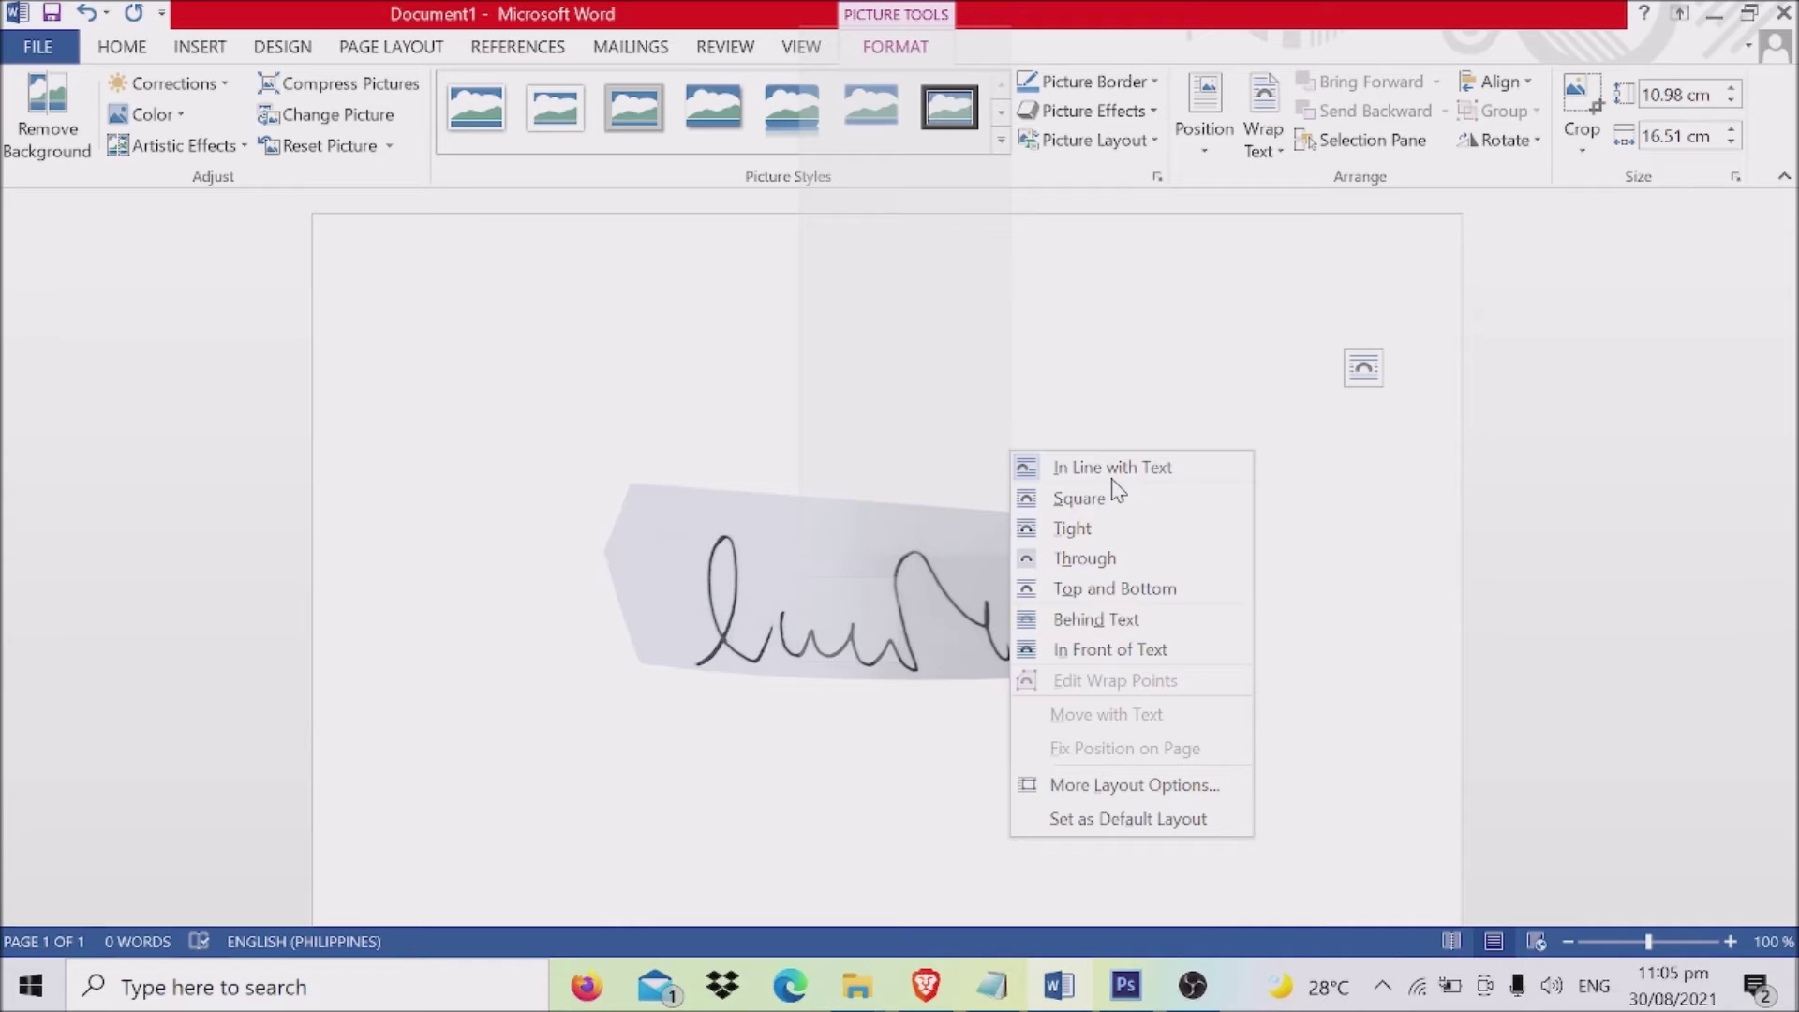
{"action": "left_click", "coordinate": [1080, 558]}
{"action": "left_click_drag", "start_coordinate": [762, 455], "coordinate": [790, 381]}
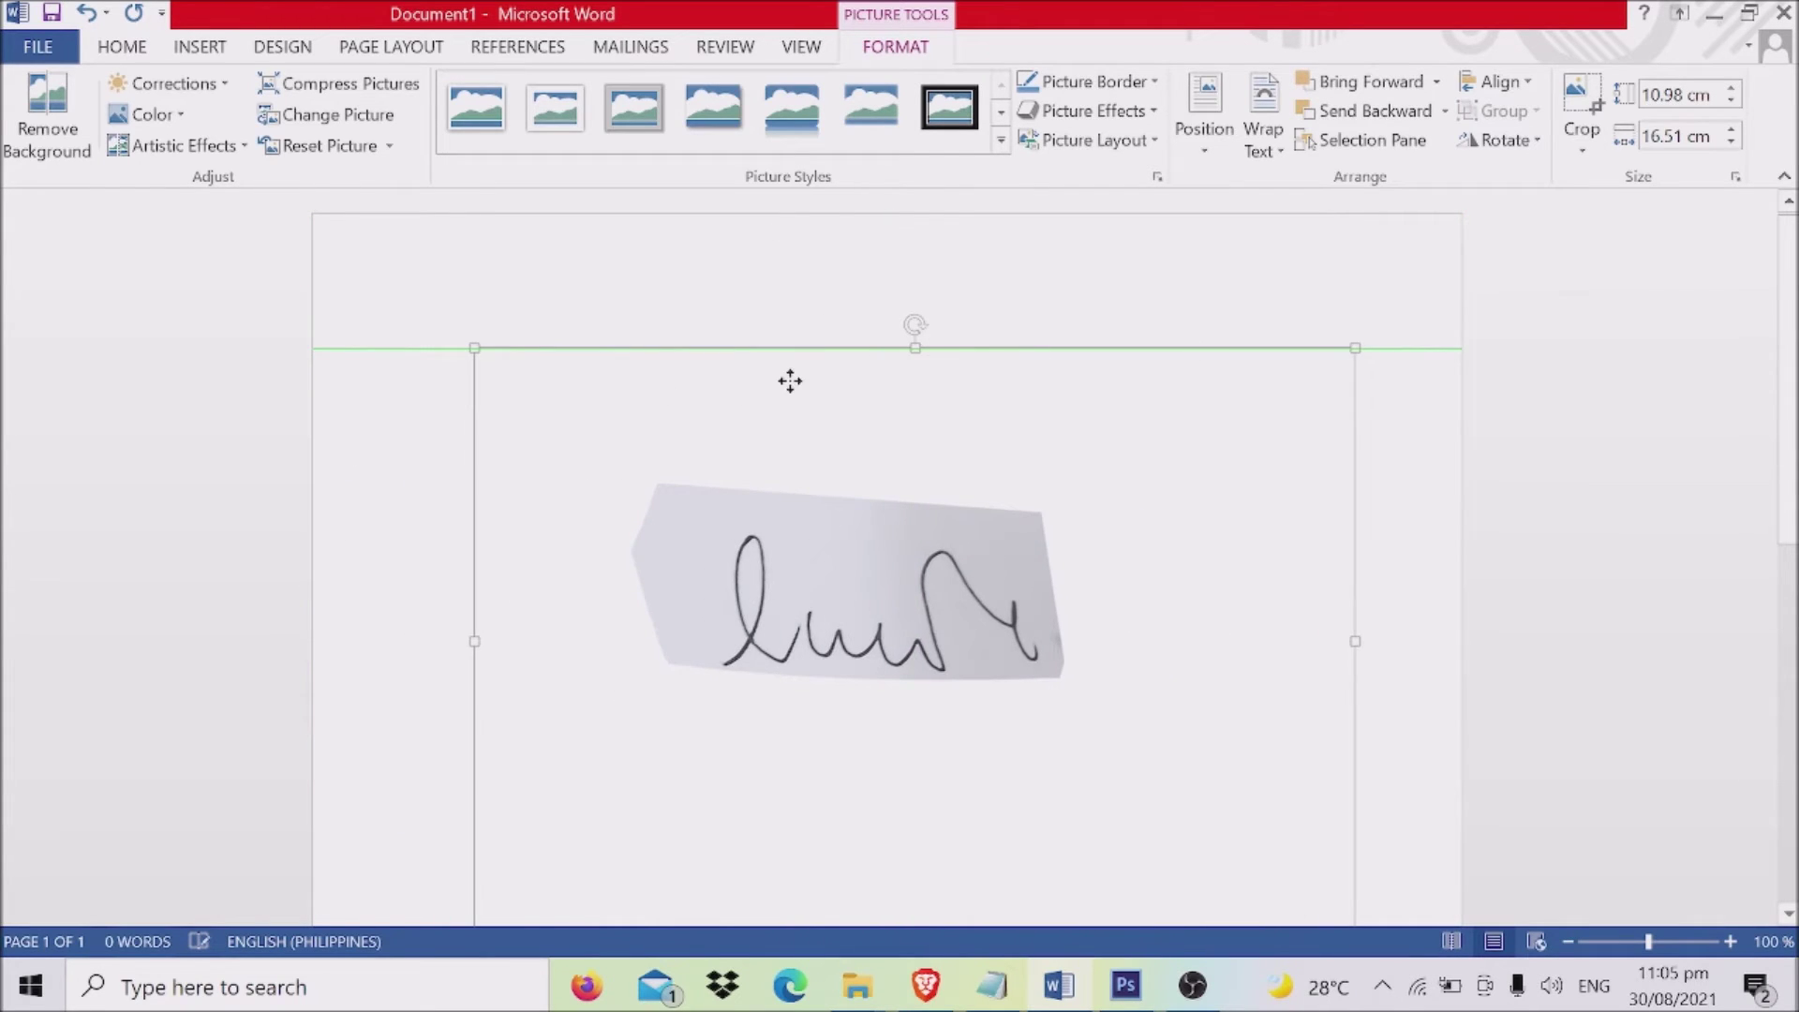
{"action": "left_click_drag", "start_coordinate": [984, 543], "coordinate": [1095, 534]}
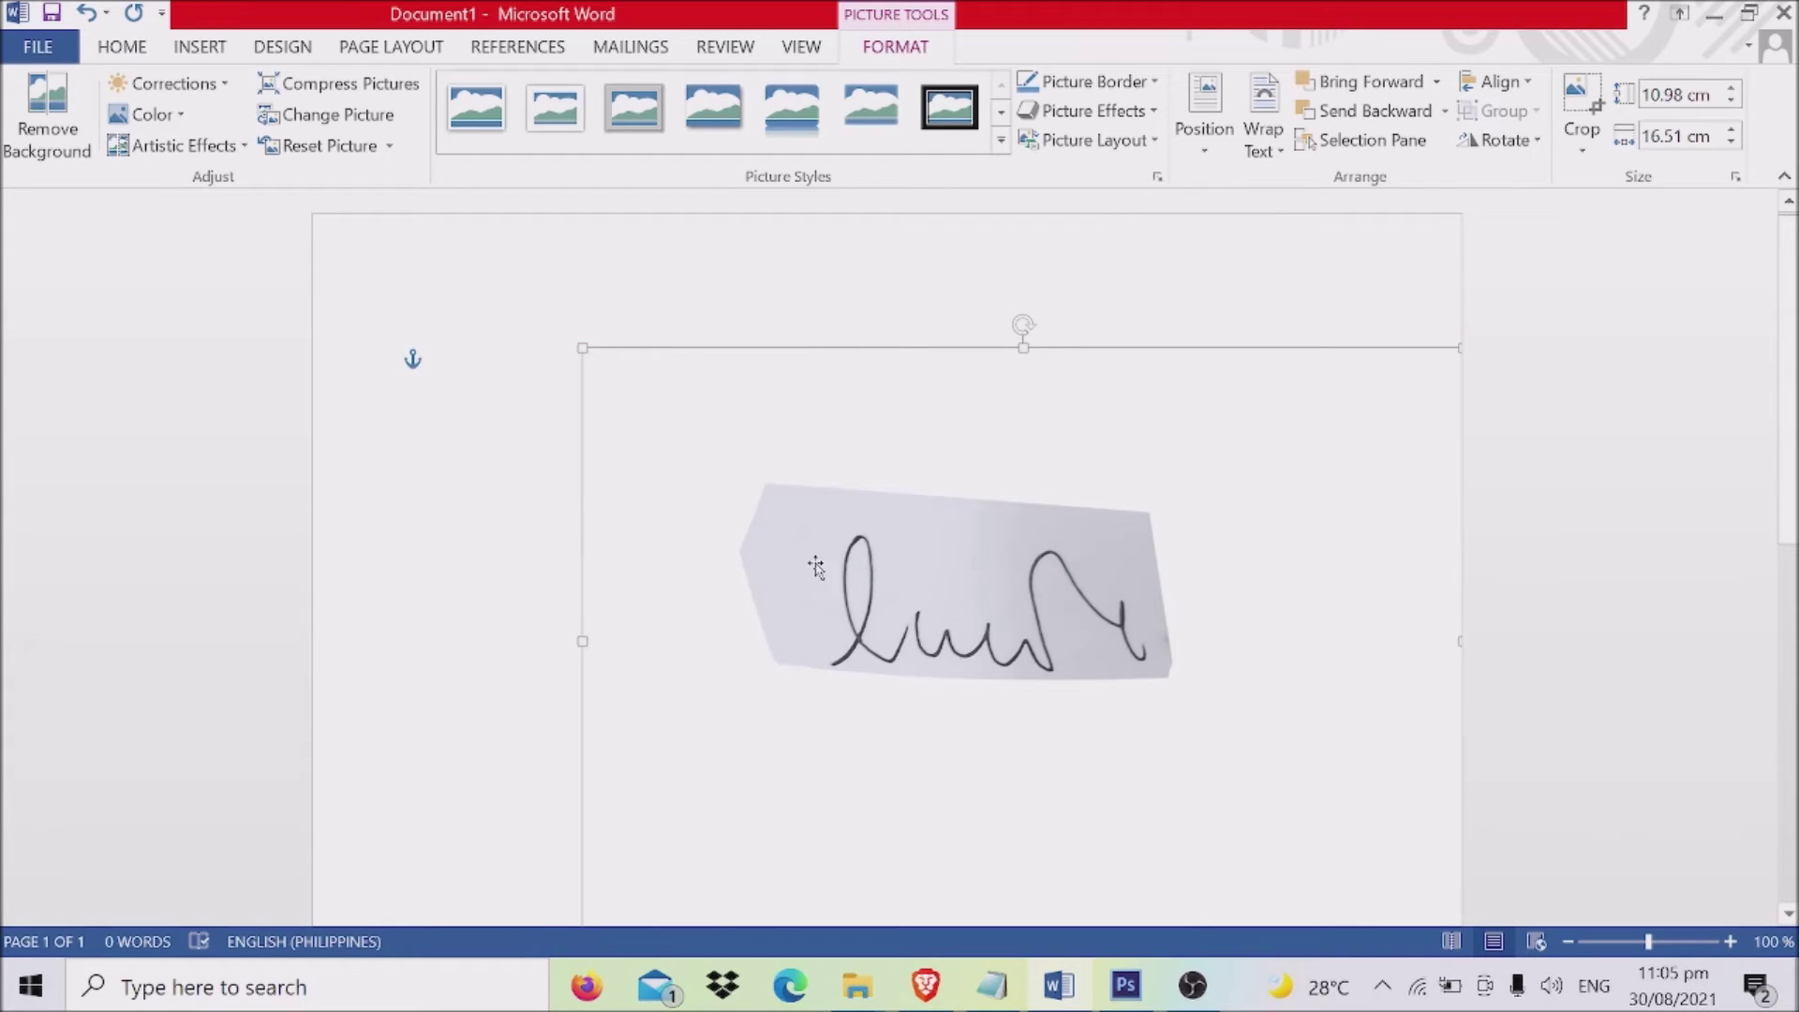
Recolor the signature picture with Black and White: 75% and reduce it to about 9.77 by 14.7 cm, lower on the page.
{"action": "left_click", "coordinate": [150, 114]}
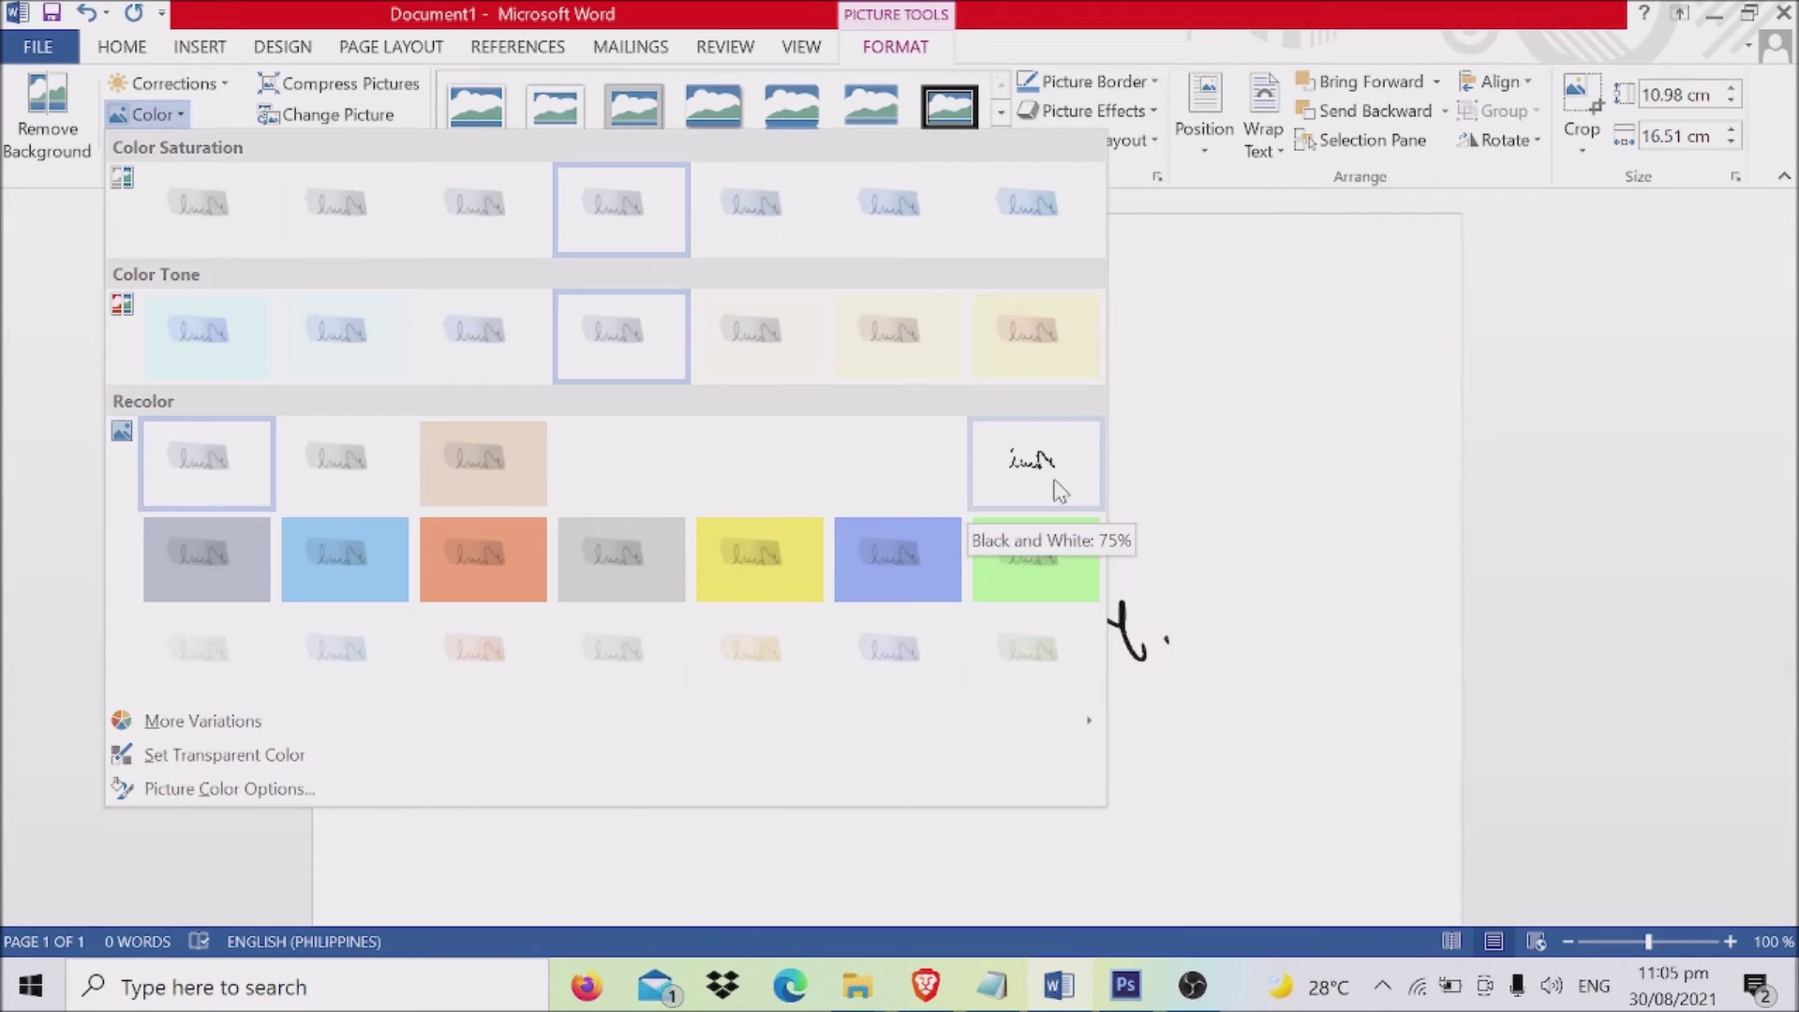
{"action": "left_click", "coordinate": [1060, 491]}
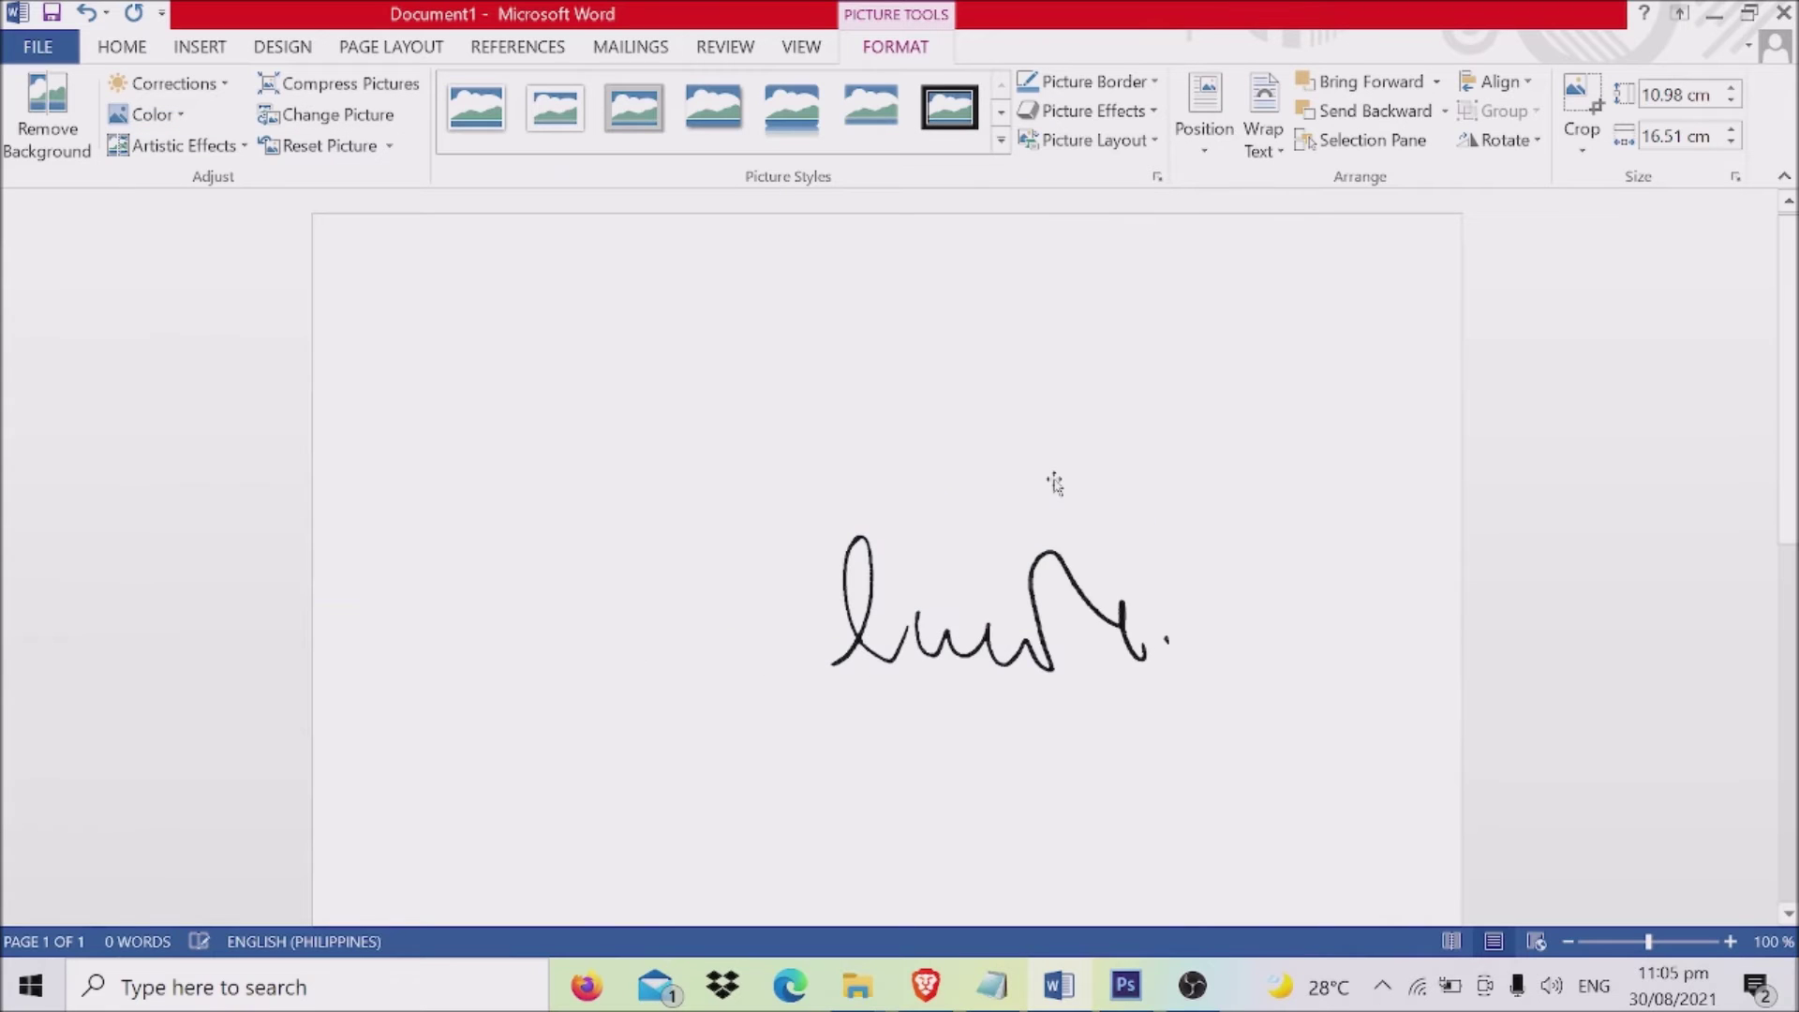
{"action": "left_click_drag", "start_coordinate": [1322, 424], "coordinate": [946, 746]}
Enter the signatory's full name as body text on the document's first line, above the signature.
{"action": "left_click", "coordinate": [605, 416]}
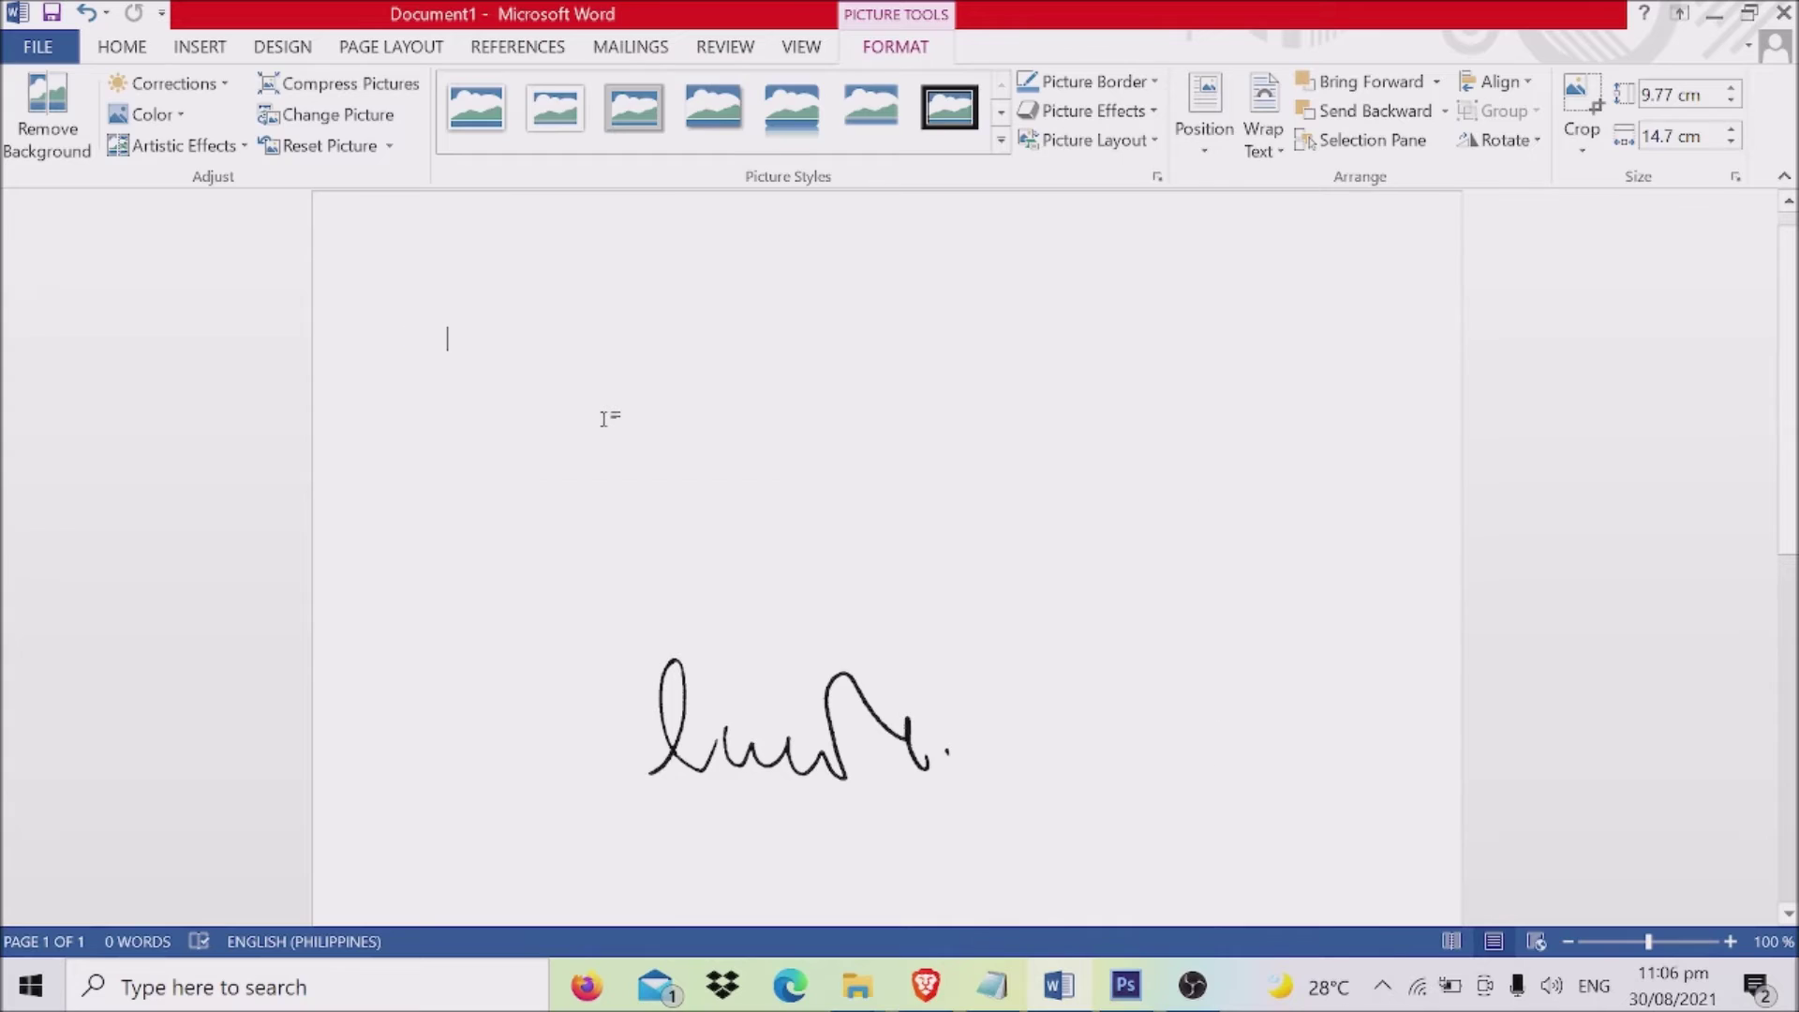
{"action": "type", "text": "Ju"}
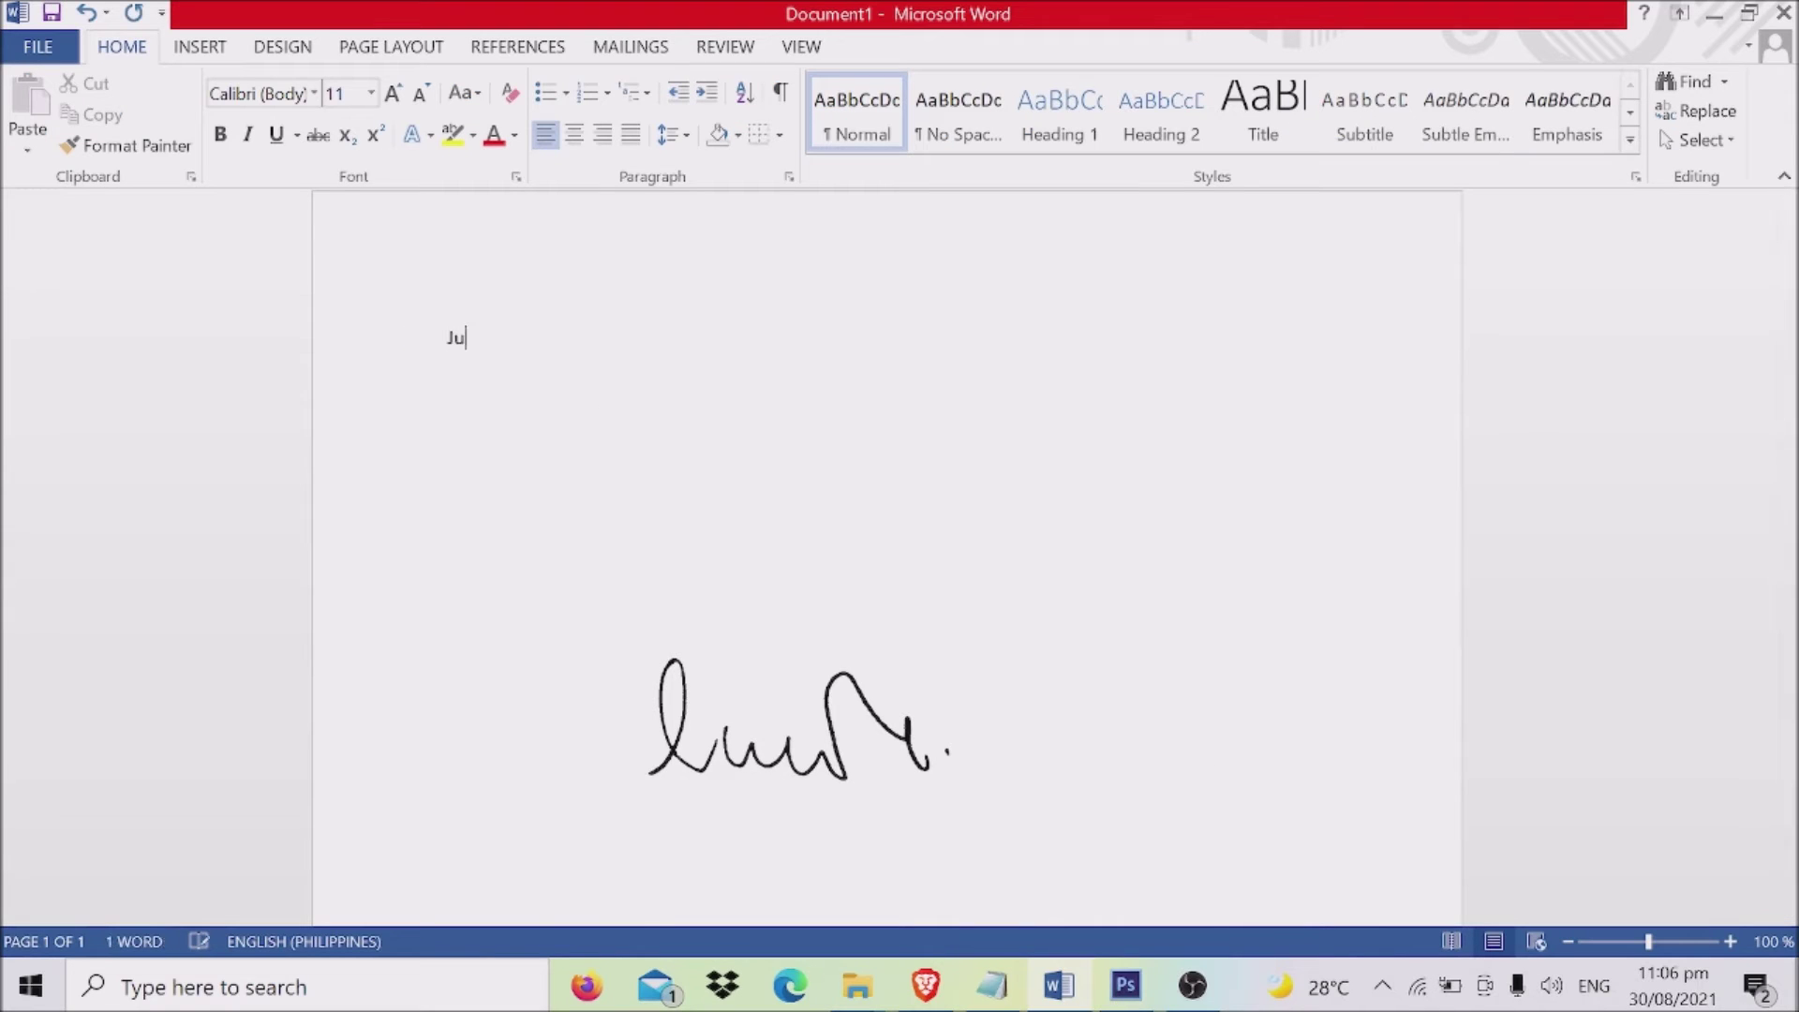
{"action": "type", "text": "an dela Cruz"}
Shrink the signature picture to less than half its size and place it beneath the typed name.
{"action": "left_click", "coordinate": [450, 515]}
{"action": "mouse_move", "coordinate": [450, 515]}
{"action": "left_mouse_down"}
{"action": "mouse_move", "coordinate": [498, 323]}
{"action": "mouse_move", "coordinate": [675, 588]}
{"action": "left_mouse_up"}
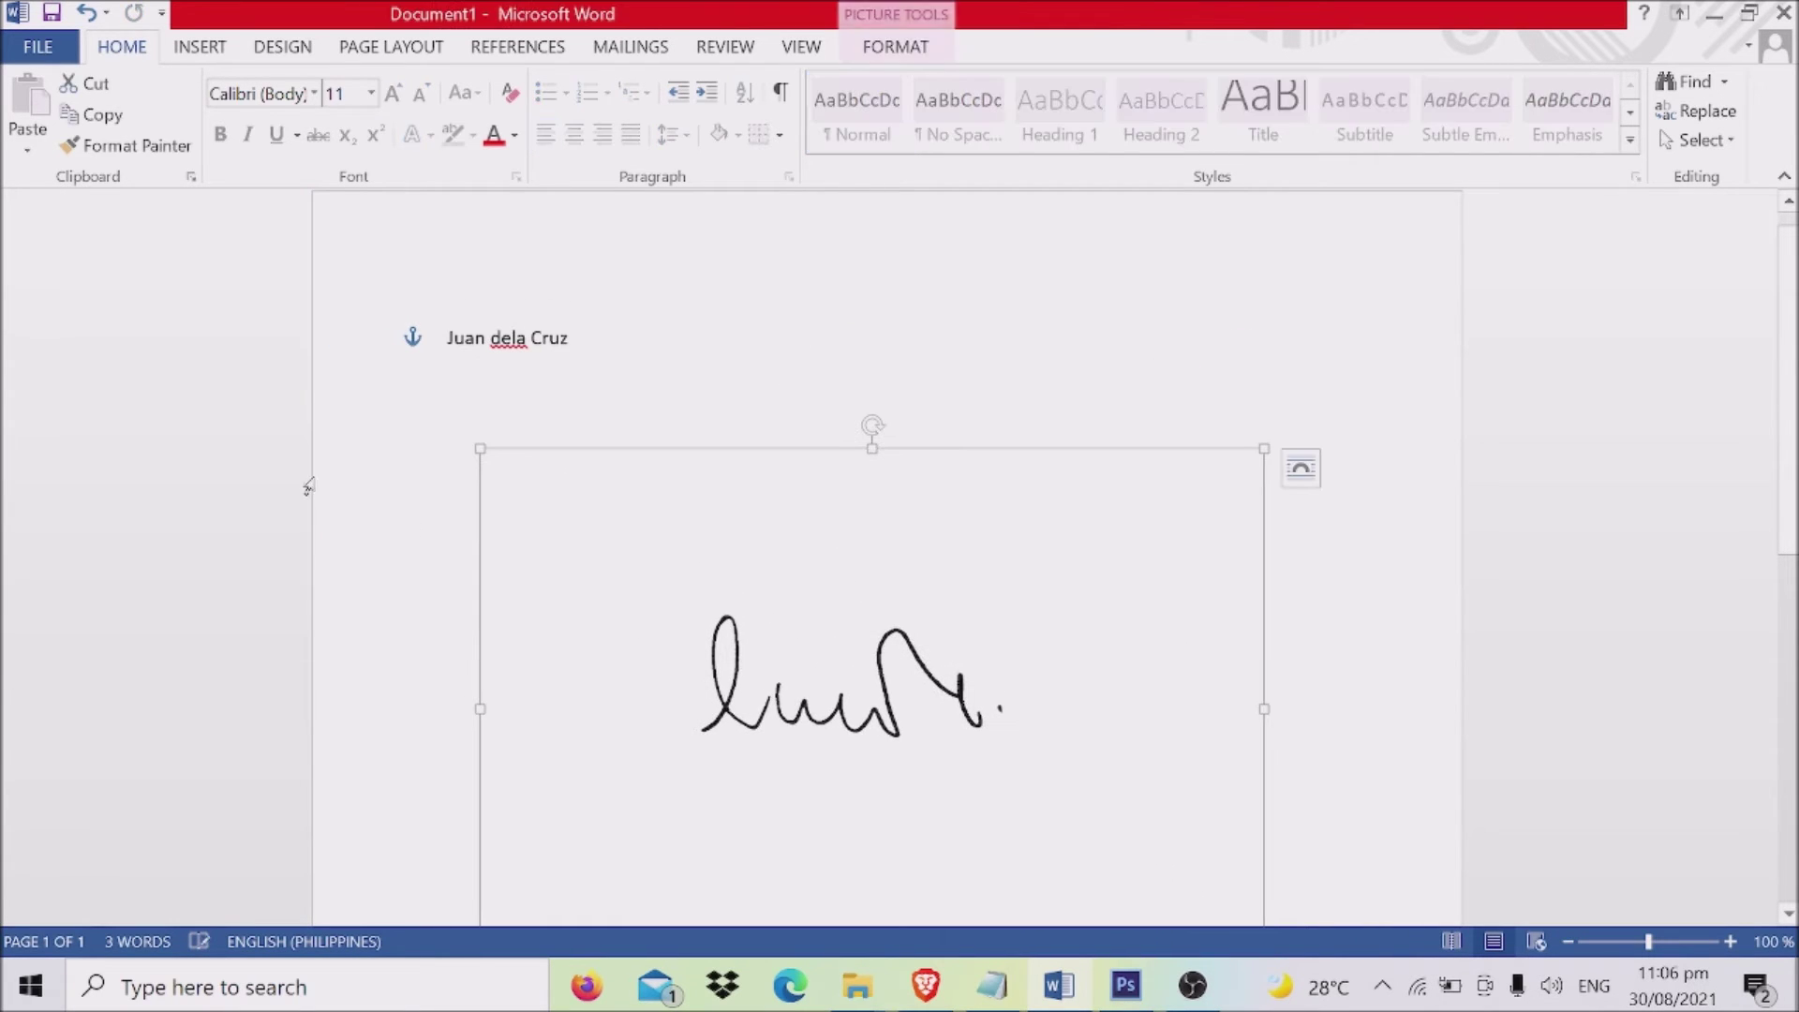
{"action": "left_click_drag", "start_coordinate": [479, 448], "coordinate": [940, 755]}
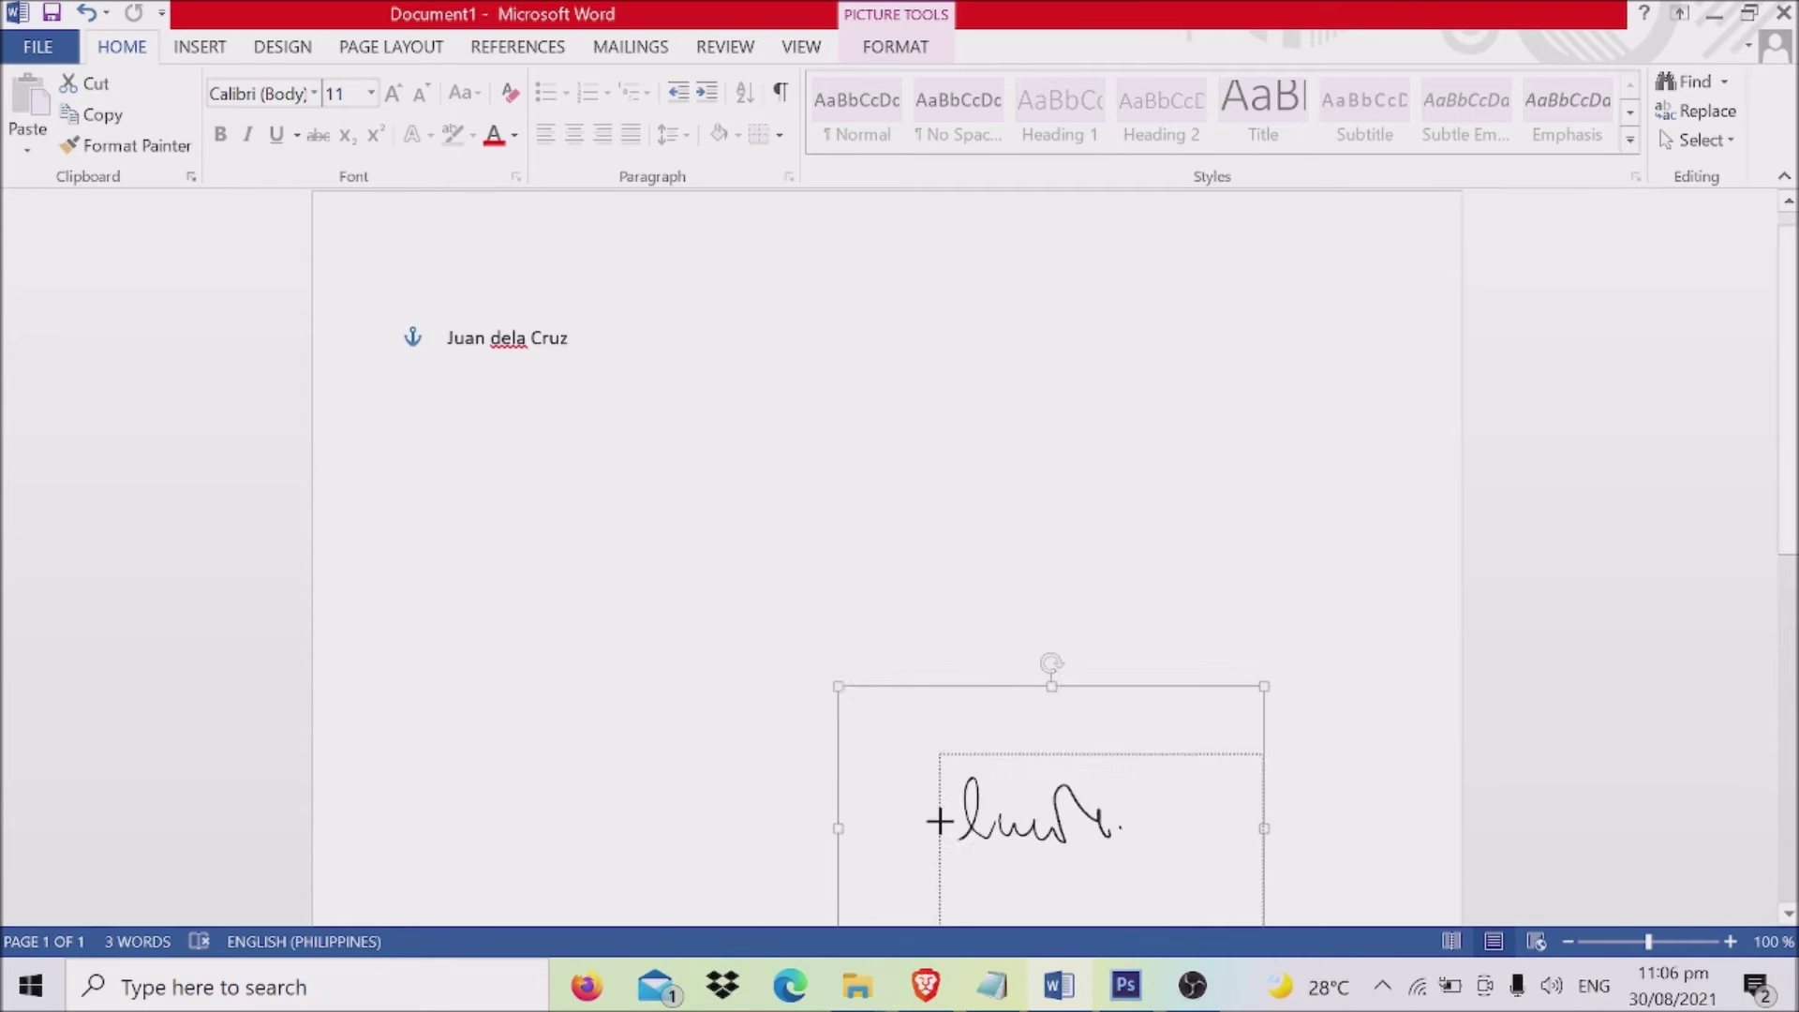
{"action": "left_click_drag", "start_coordinate": [1059, 841], "coordinate": [667, 709]}
Set the signature picture's text wrapping to Behind Text.
{"action": "right_click", "coordinate": [705, 719]}
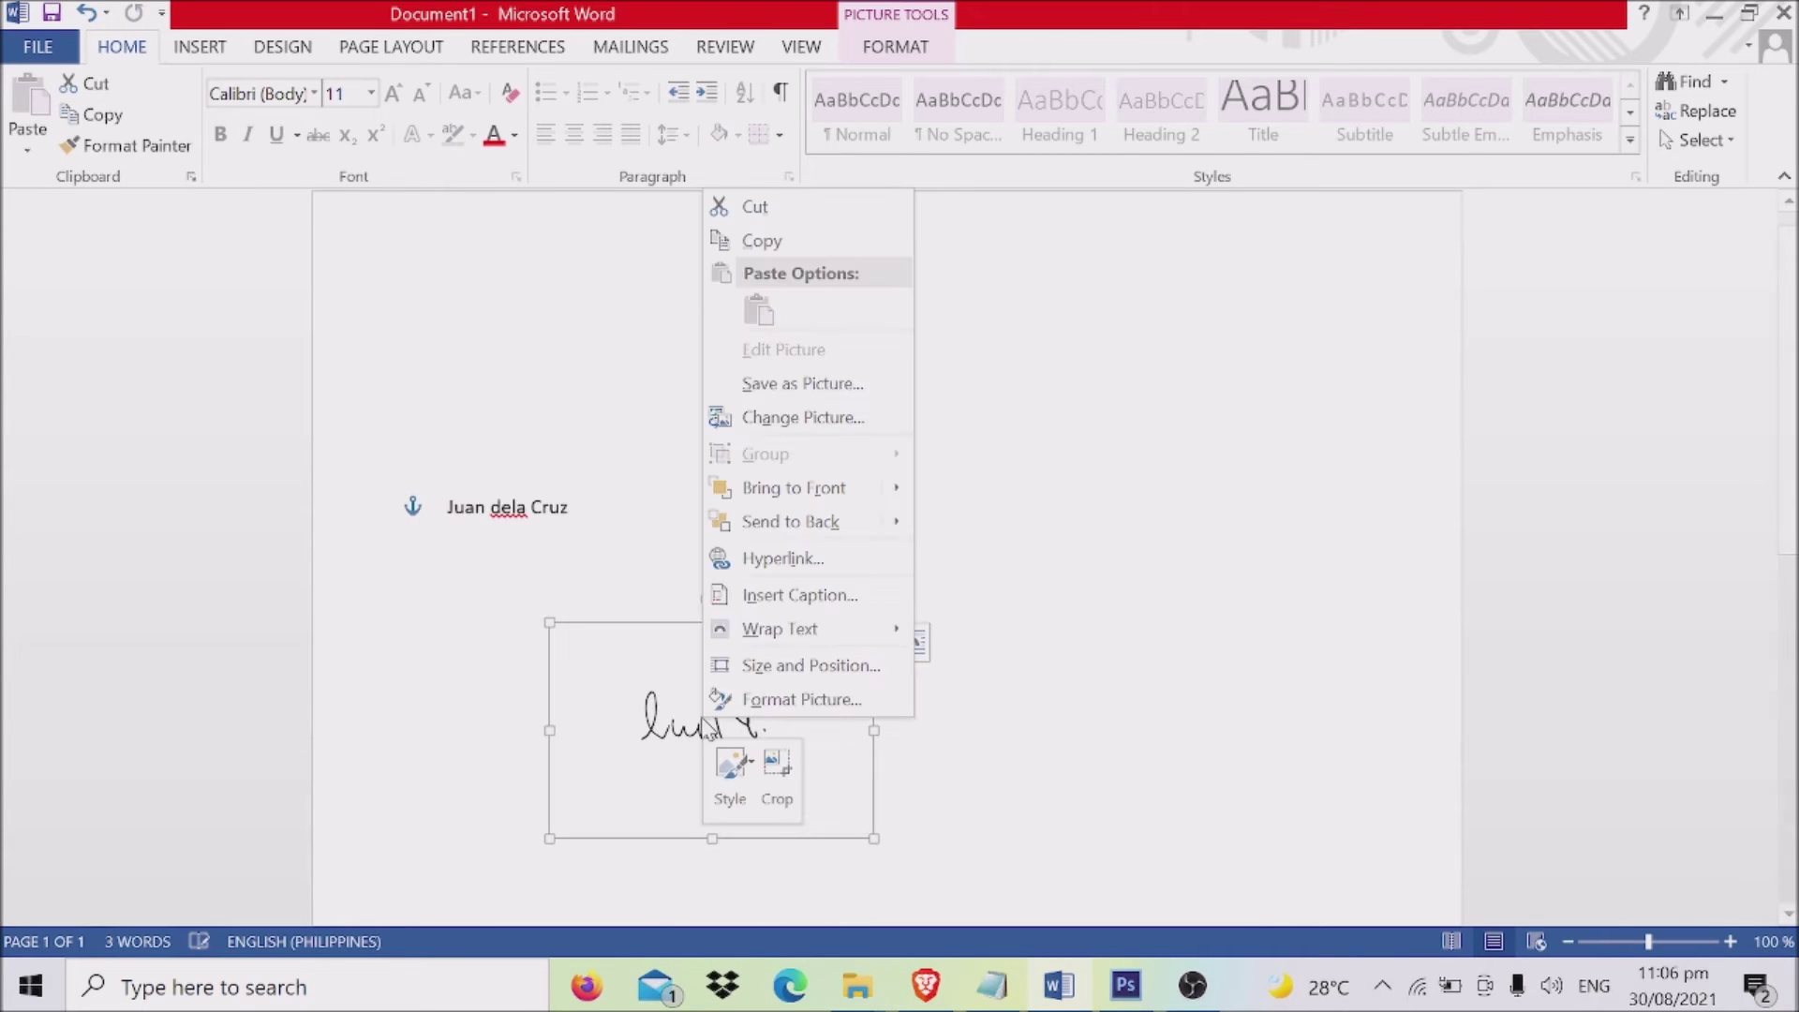
{"action": "mouse_move", "coordinate": [764, 633]}
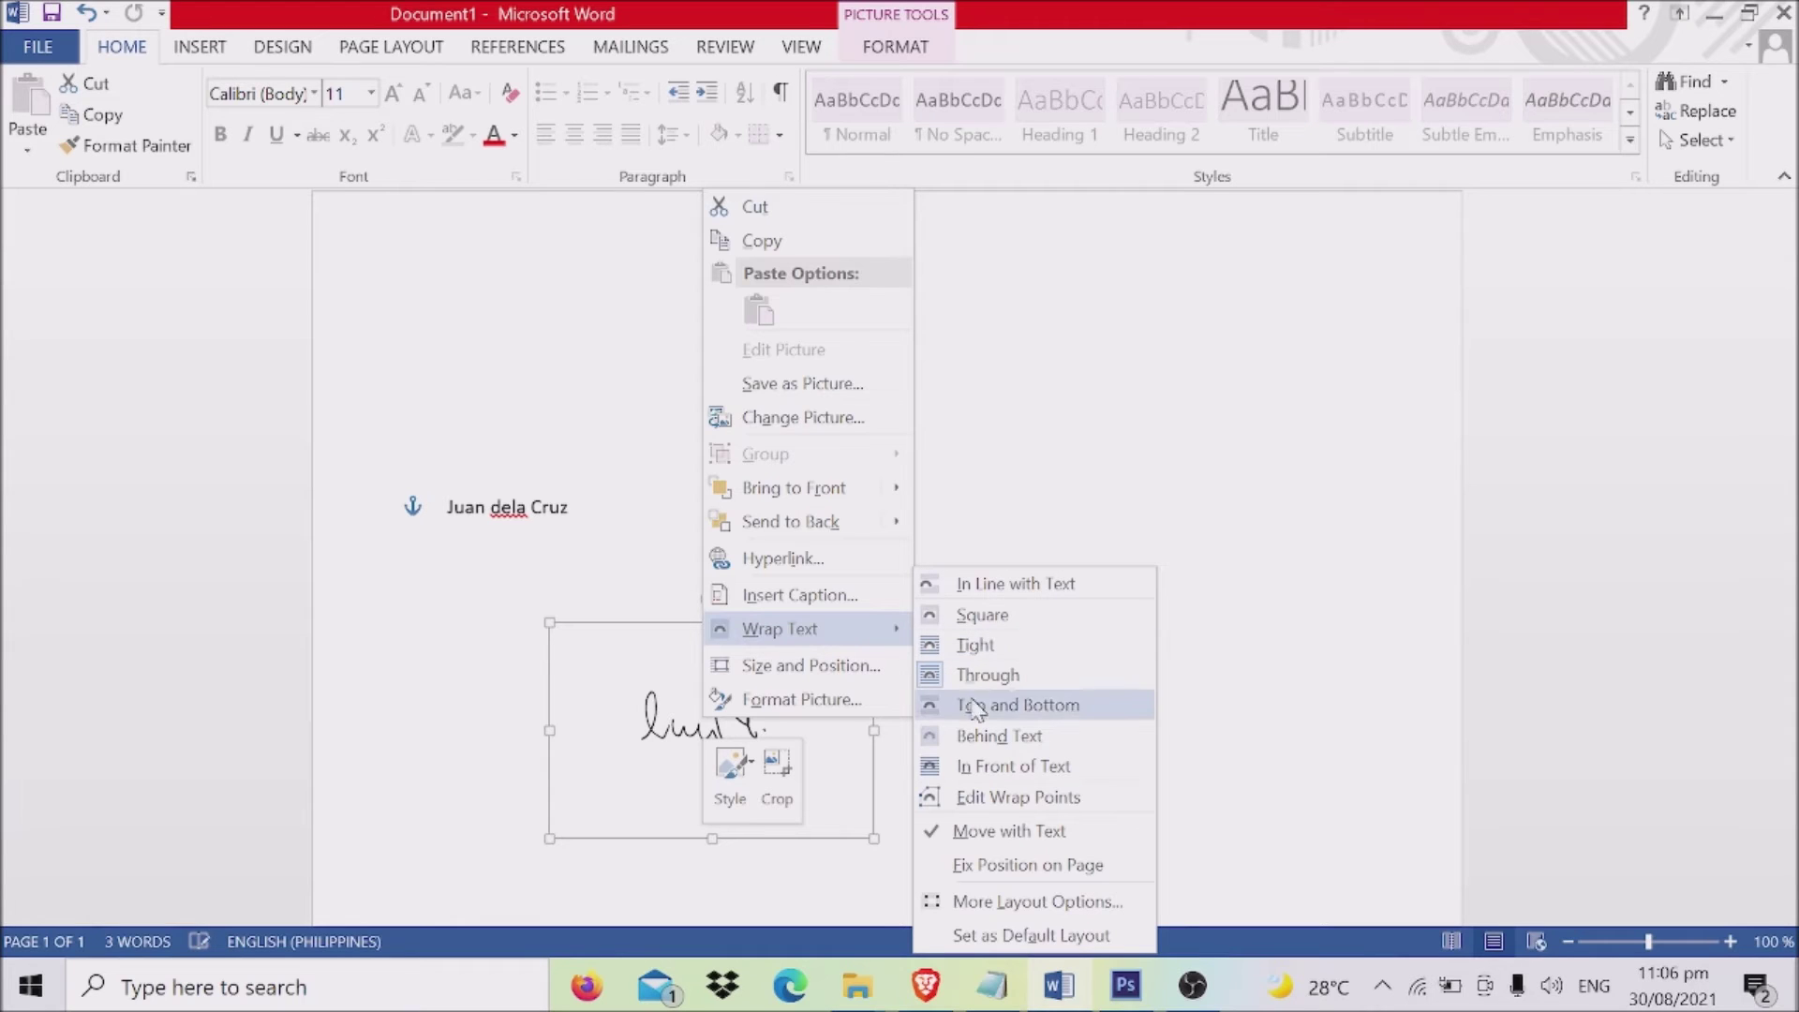
{"action": "left_click", "coordinate": [1005, 768]}
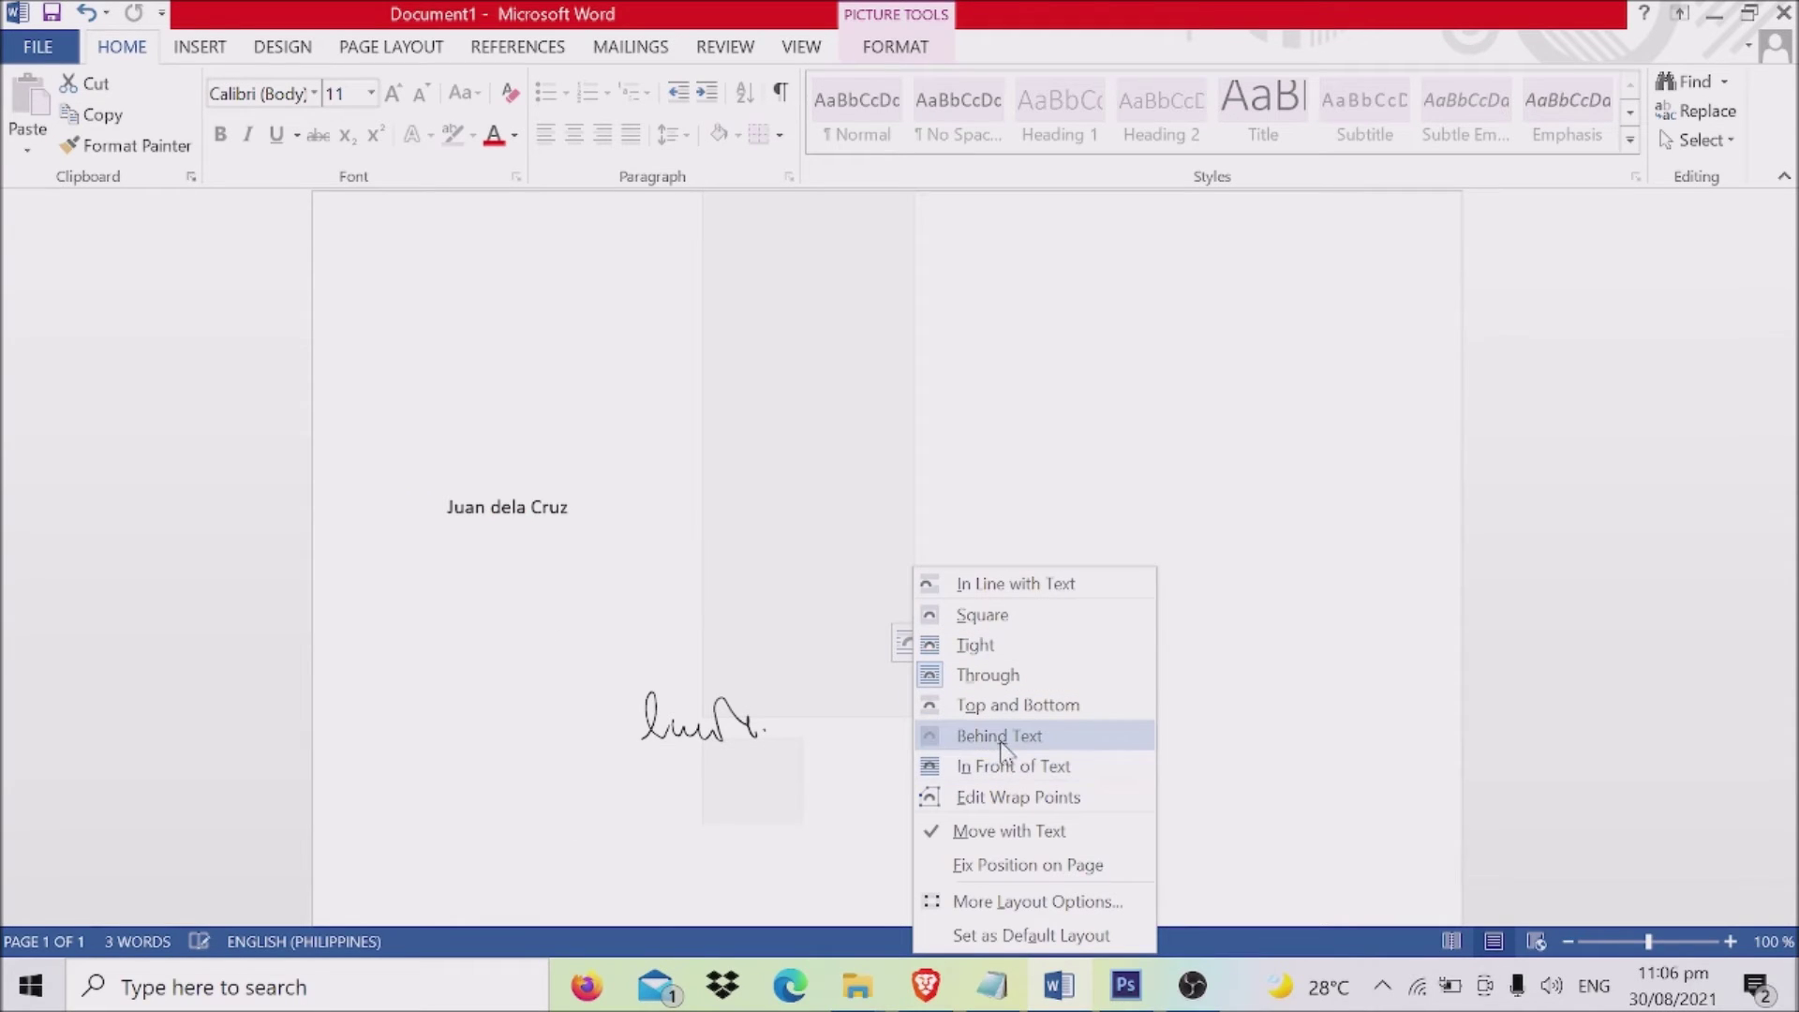
{"action": "left_click", "coordinate": [1001, 738]}
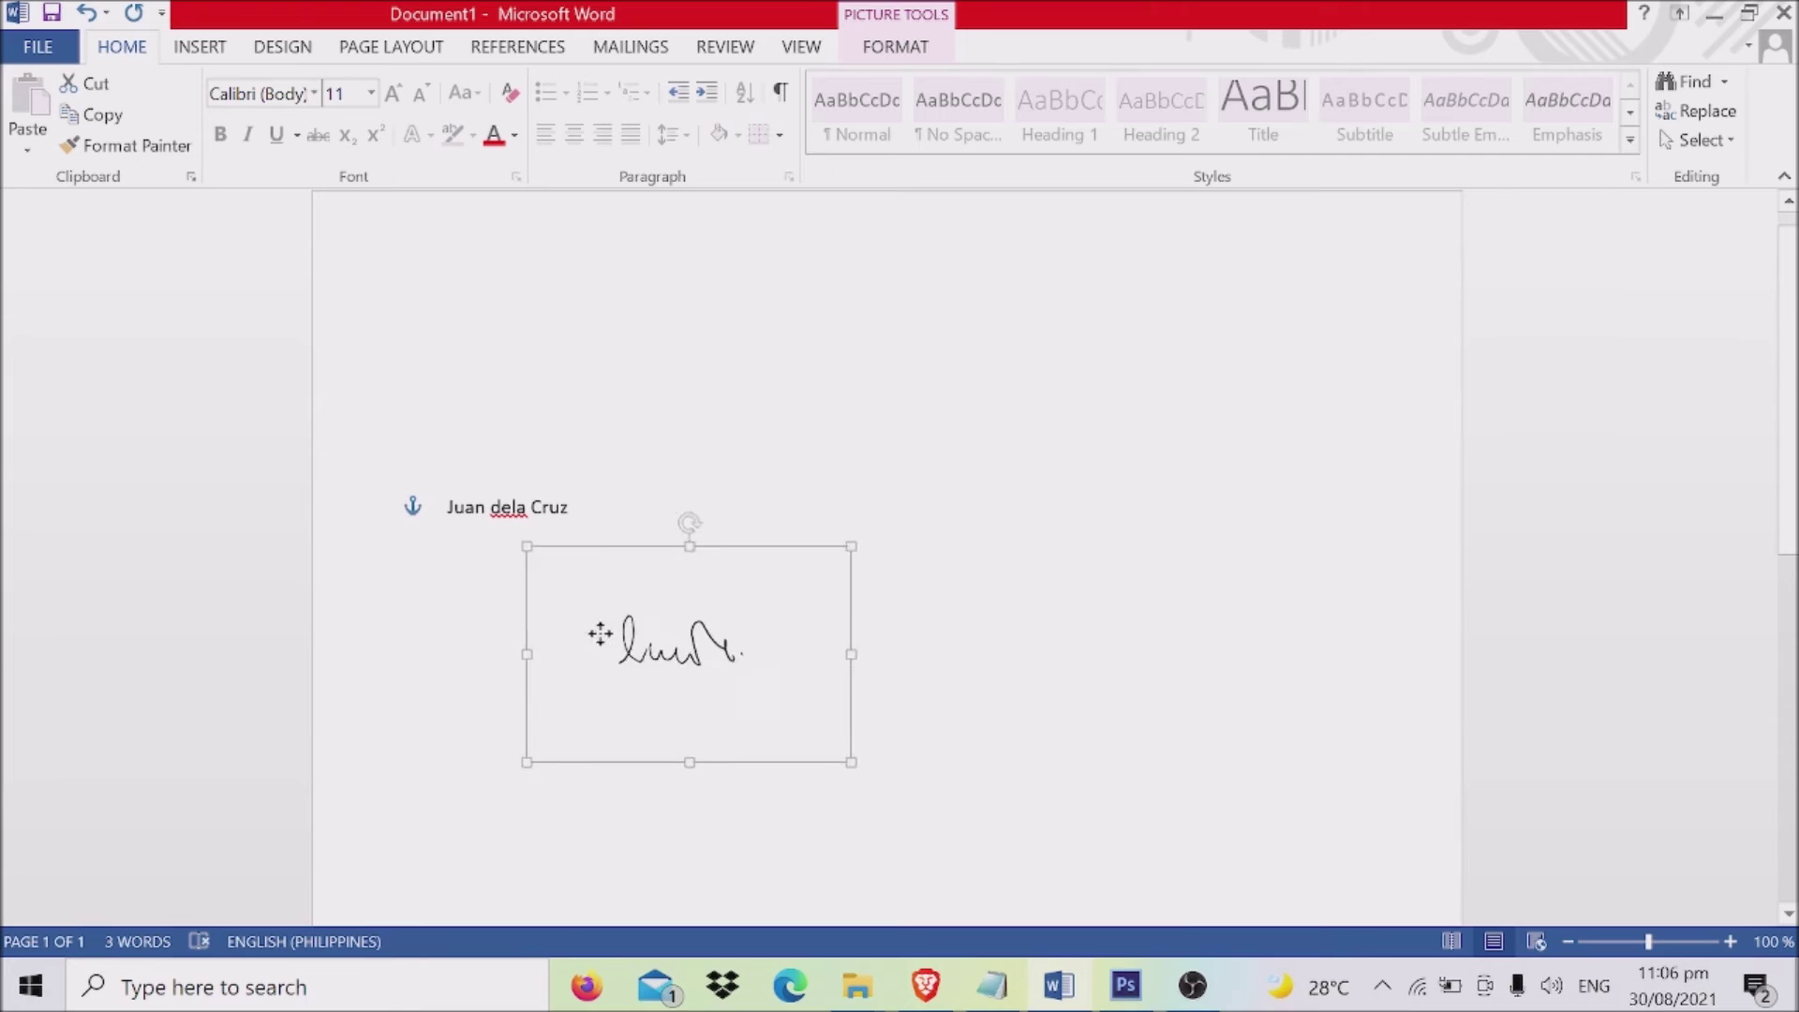